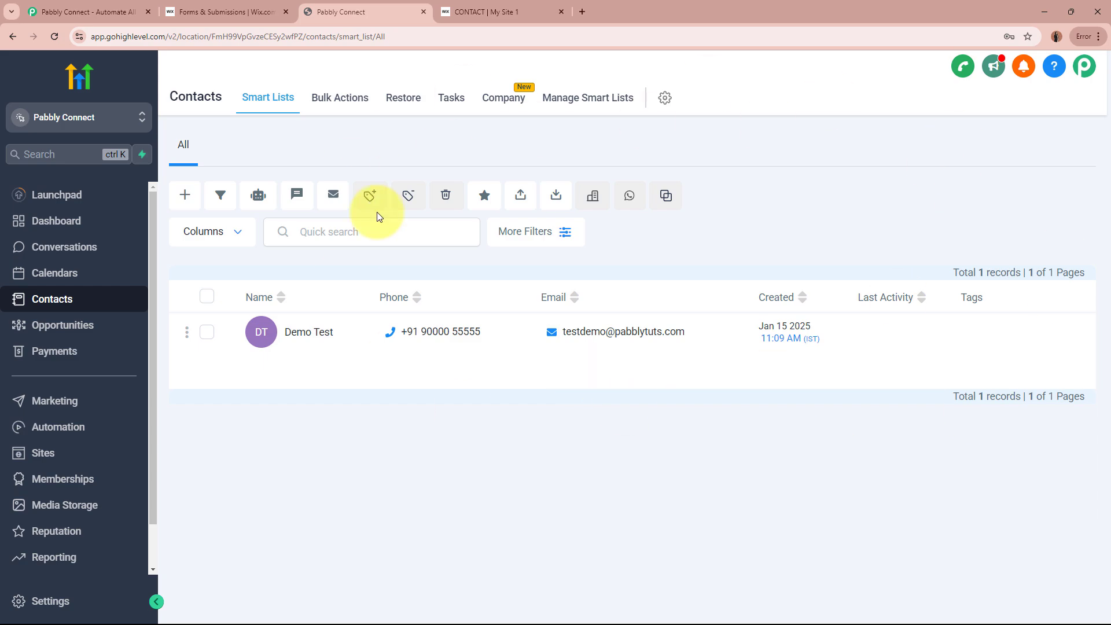
pyautogui.click(470, 14)
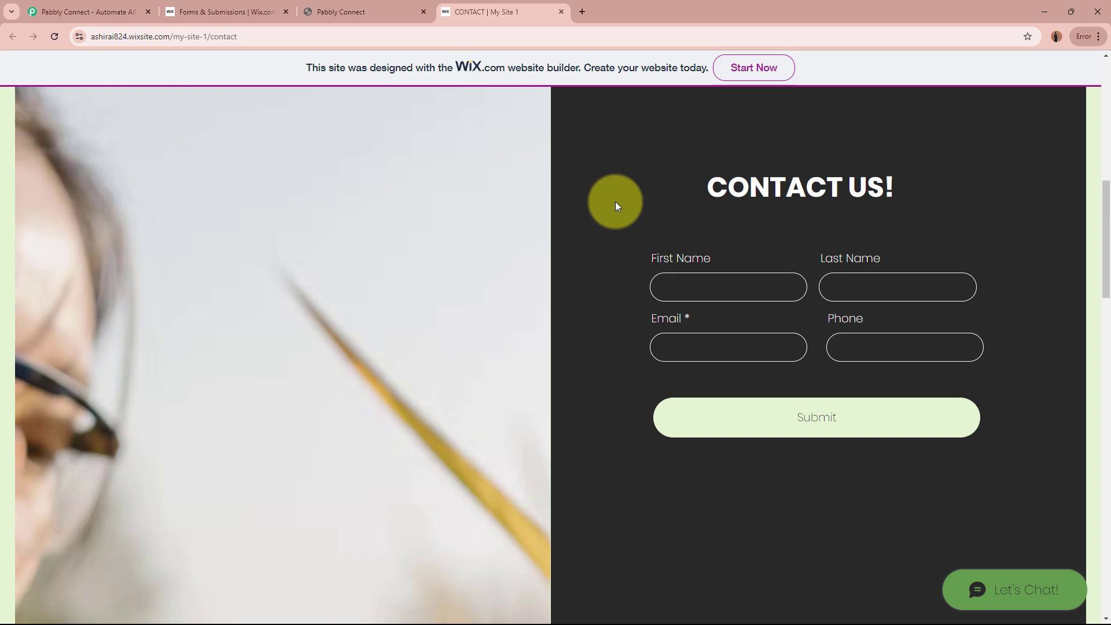
pyautogui.click(327, 13)
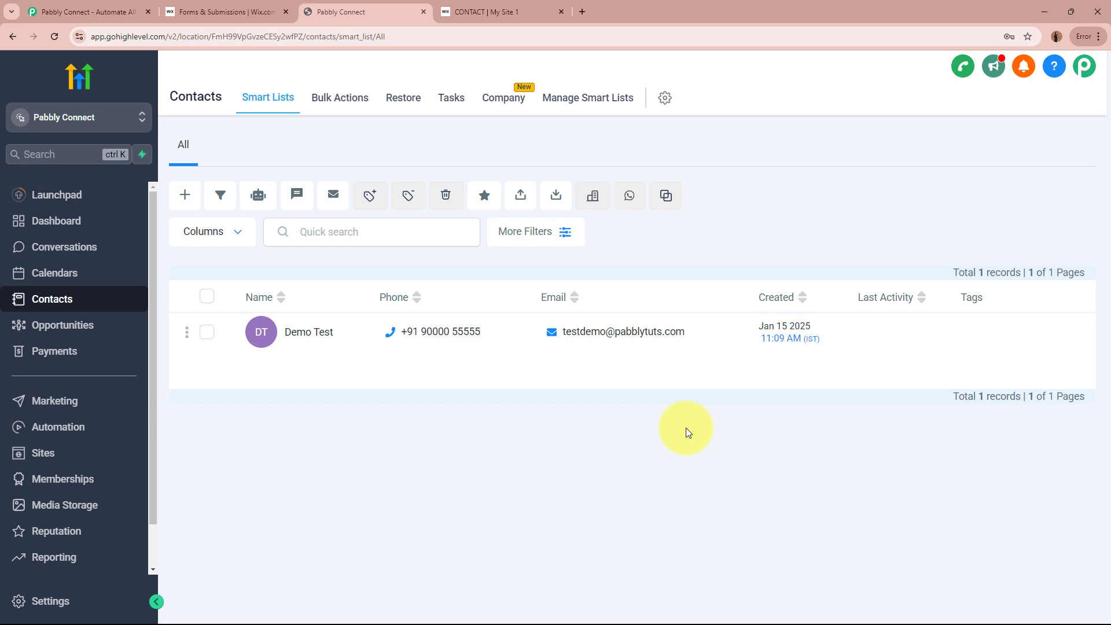
pyautogui.click(529, 10)
pyautogui.click(388, 7)
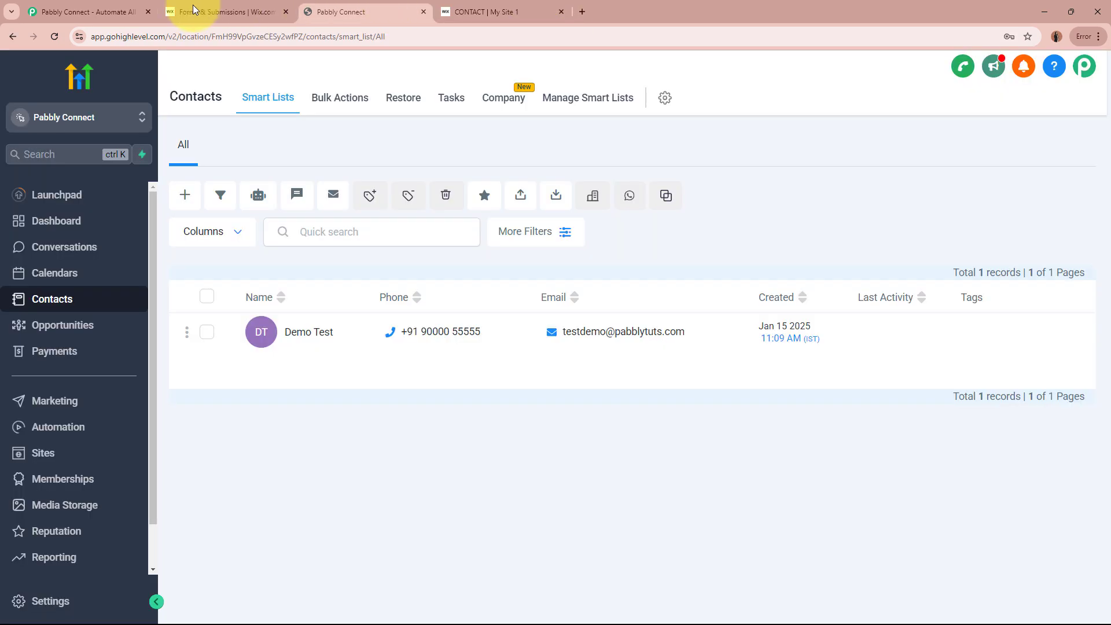
pyautogui.click(109, 7)
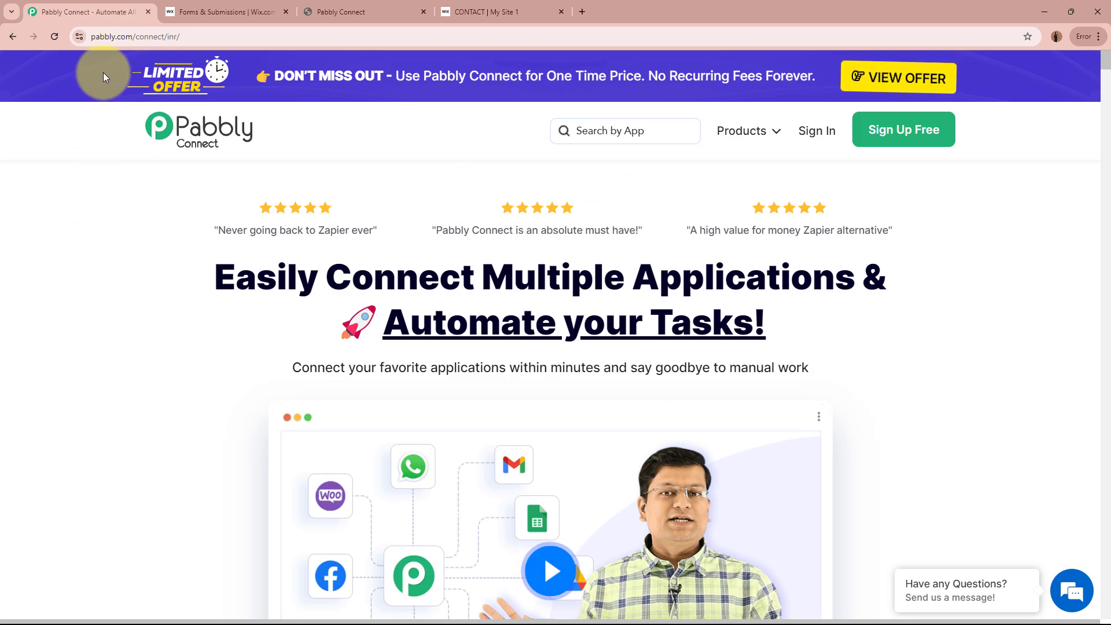
# Step: Sign in to the Pabbly account from the pabbly.com/connect page
pyautogui.click(164, 37)
pyautogui.click(142, 242)
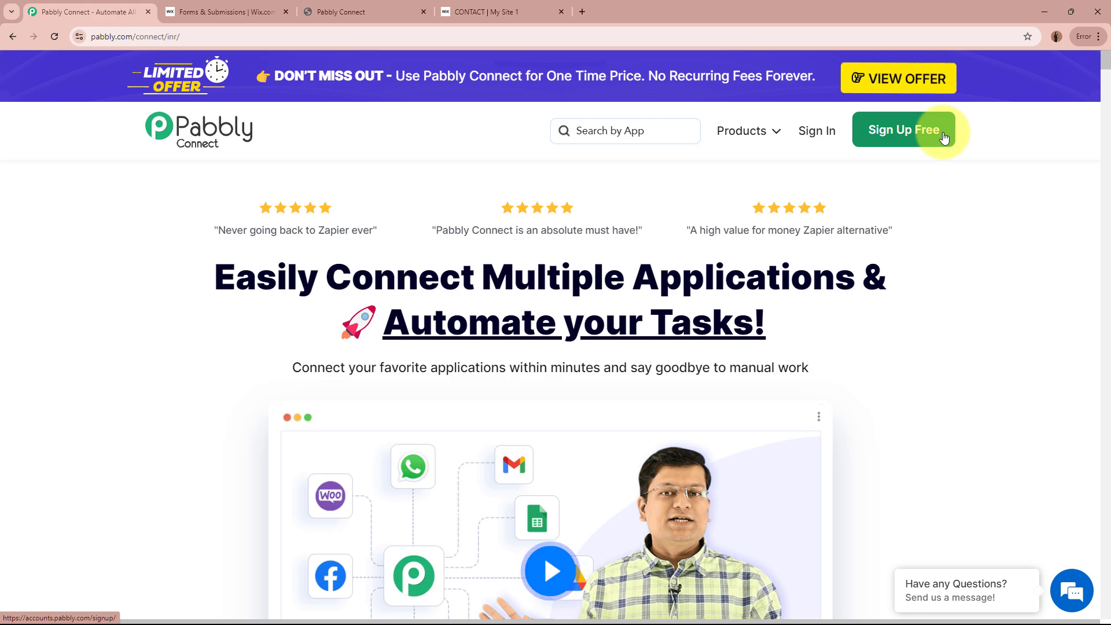
pyautogui.click(817, 135)
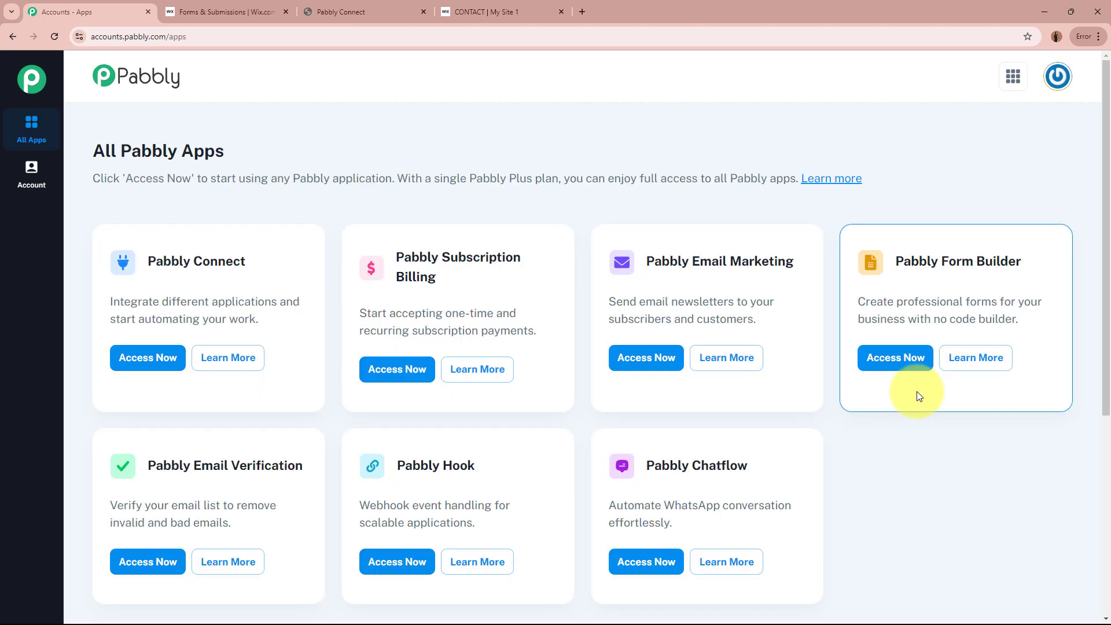
# Step: Launch Pabbly Connect from the All Pabbly Apps list
pyautogui.moveTo(93, 151); pyautogui.dragTo(258, 149)
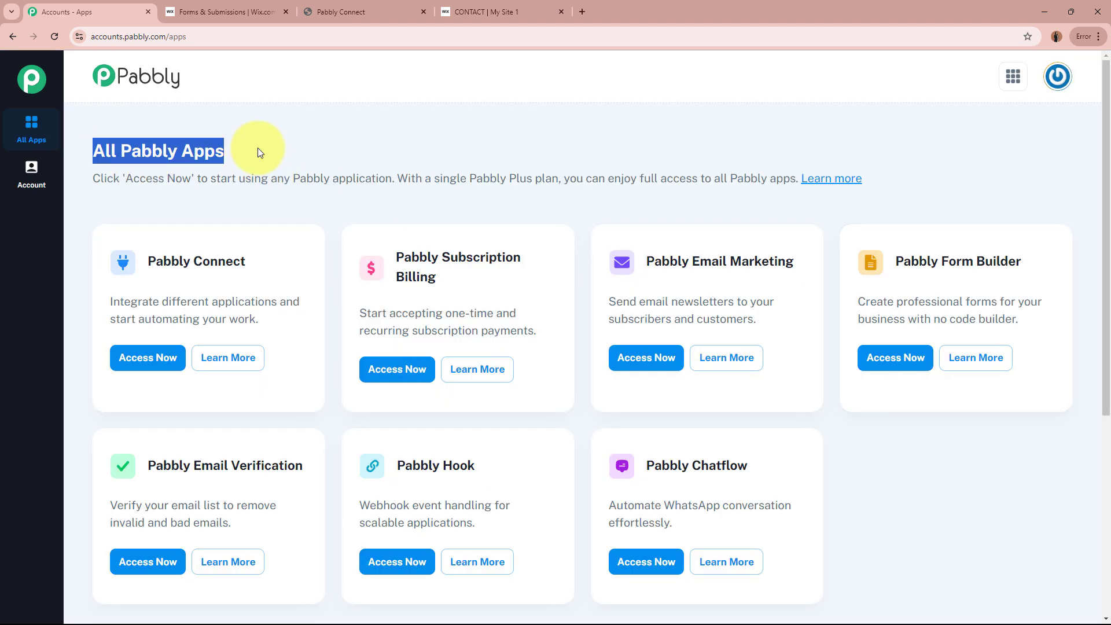
pyautogui.click(259, 148)
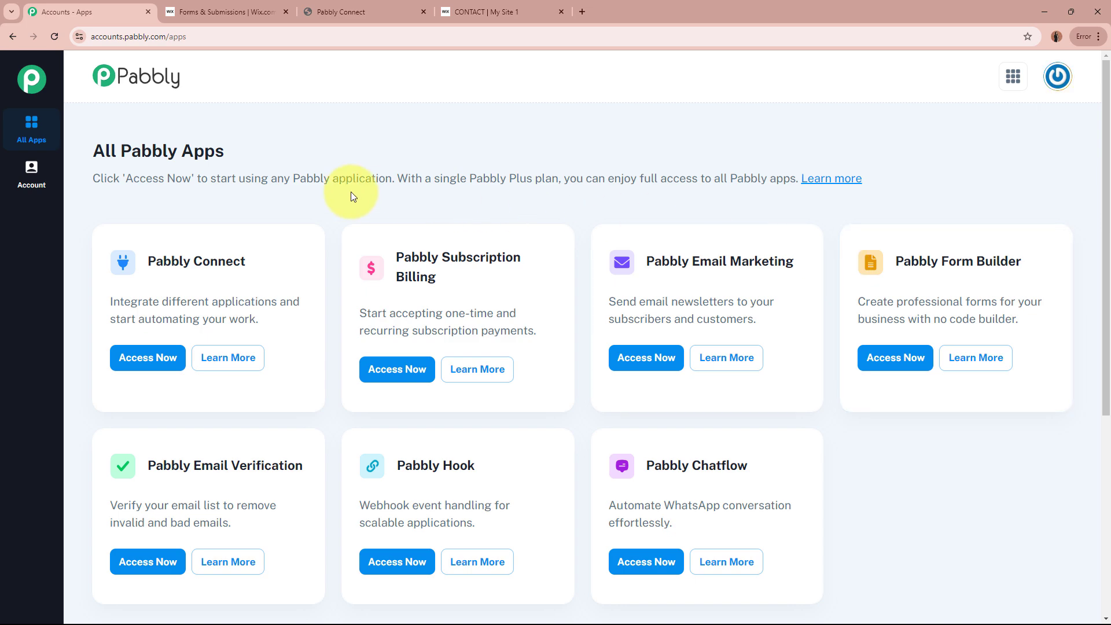
pyautogui.moveTo(149, 261); pyautogui.dragTo(301, 271)
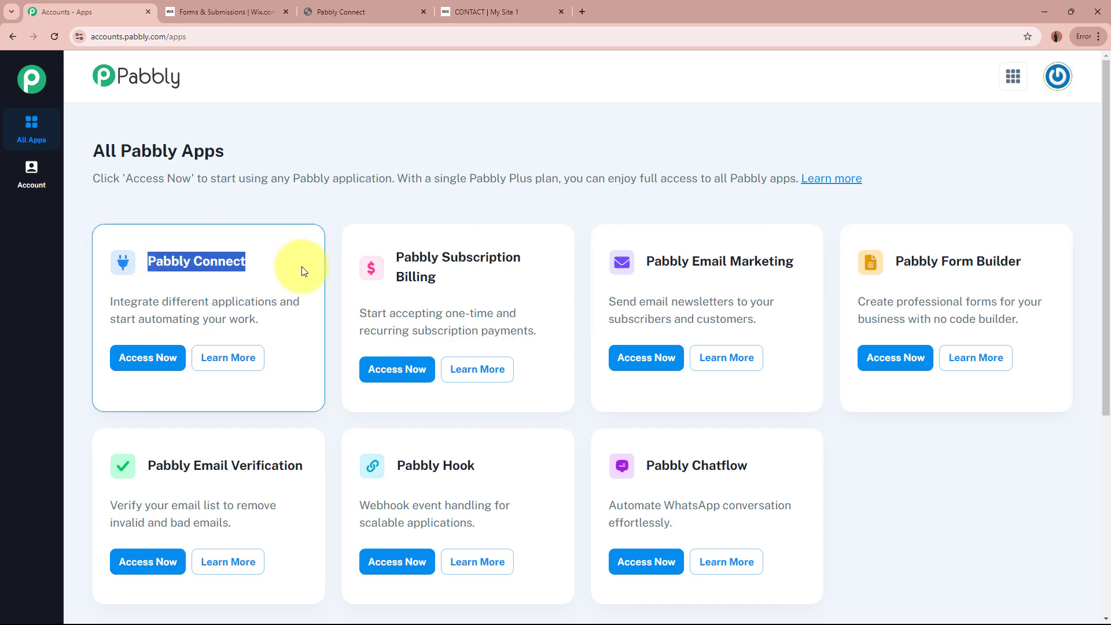
pyautogui.click(301, 271)
pyautogui.click(149, 356)
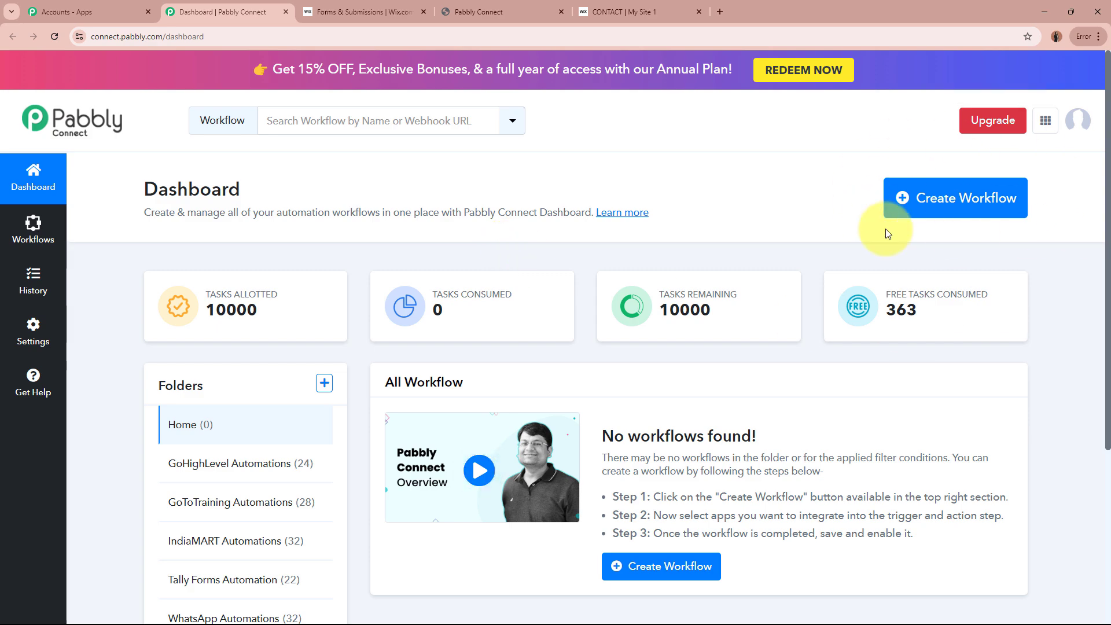
# Step: Start a new workflow named 'Create or Update GoHighLevel Contact on Wix Forms Submission'
pyautogui.click(969, 210)
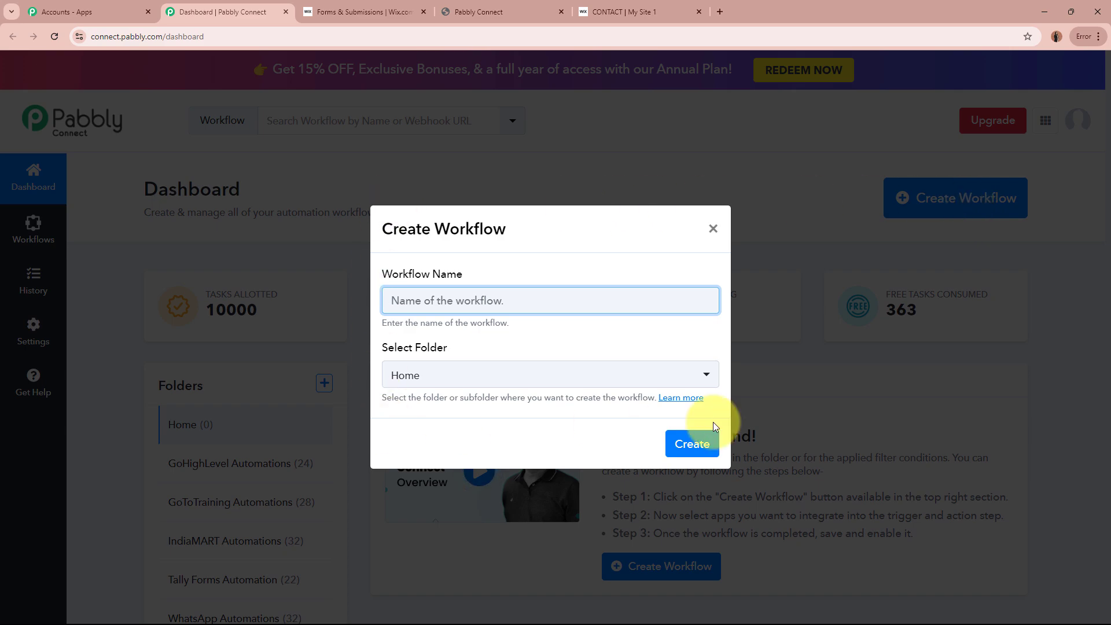
pyautogui.moveTo(365, 230); pyautogui.dragTo(508, 231)
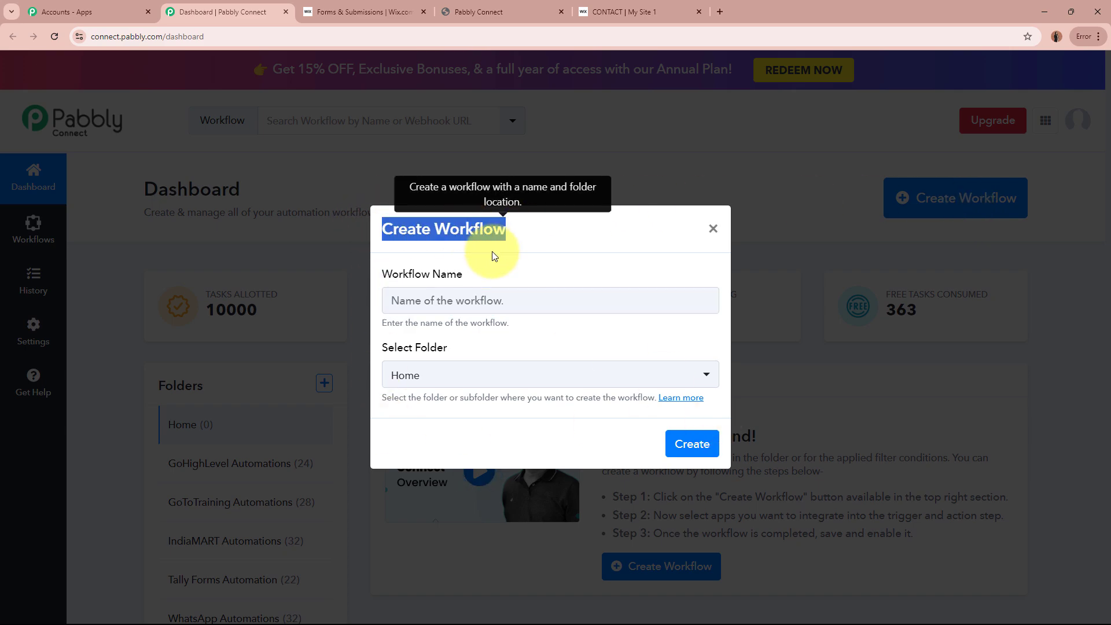
pyautogui.moveTo(383, 347); pyautogui.dragTo(587, 356)
pyautogui.click(531, 299)
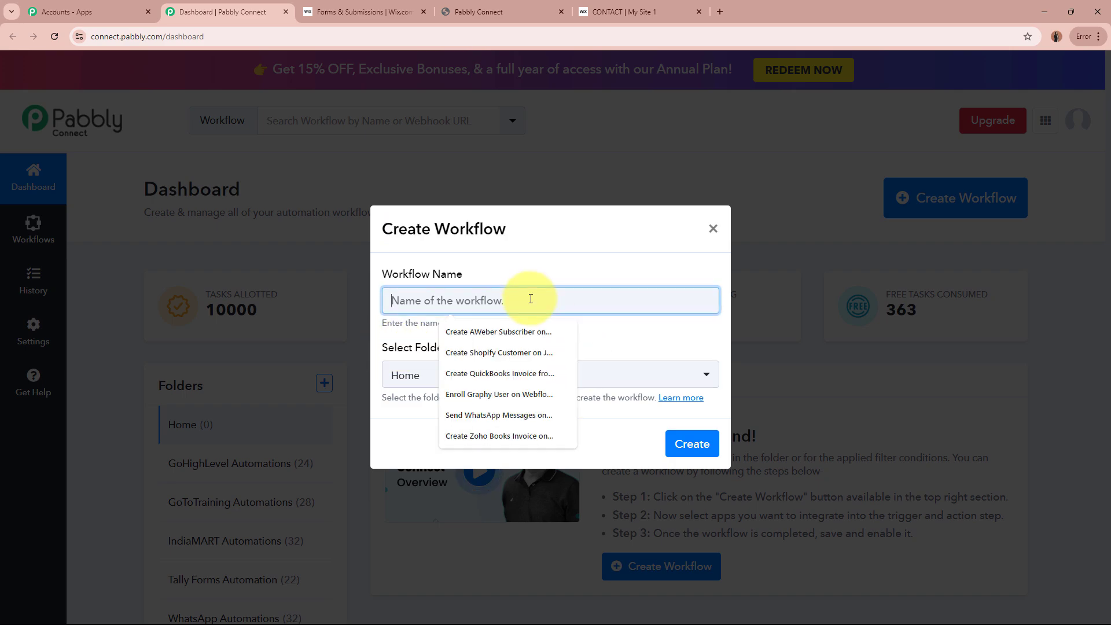
pyautogui.write('Create or Update GoHighLevel Contact on Wix Forms Submission')
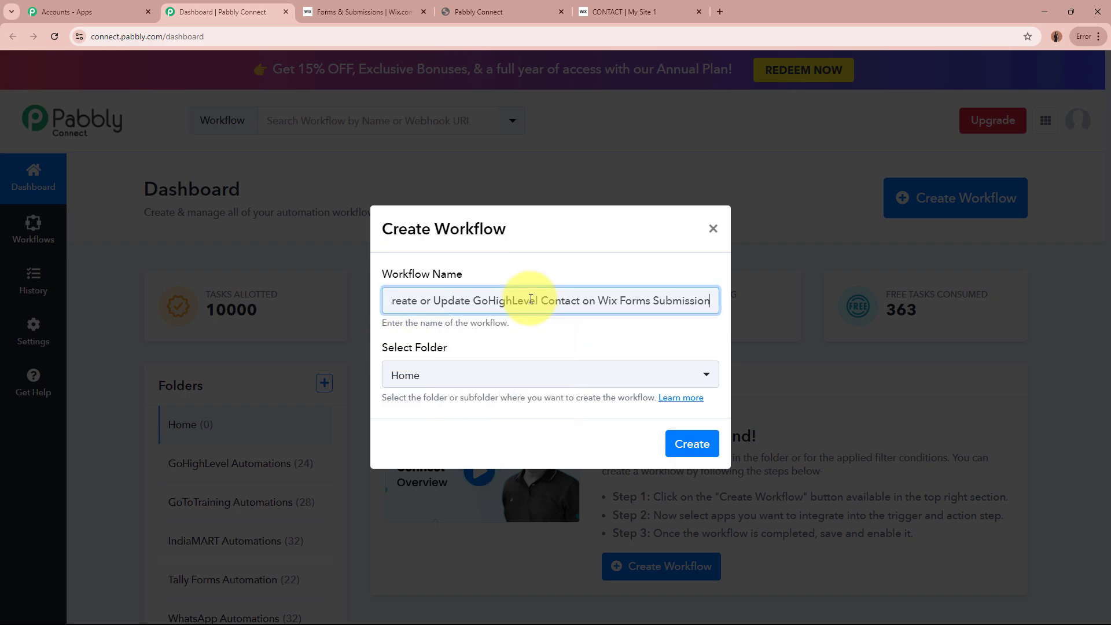
pyautogui.moveTo(400, 299); pyautogui.dragTo(719, 315)
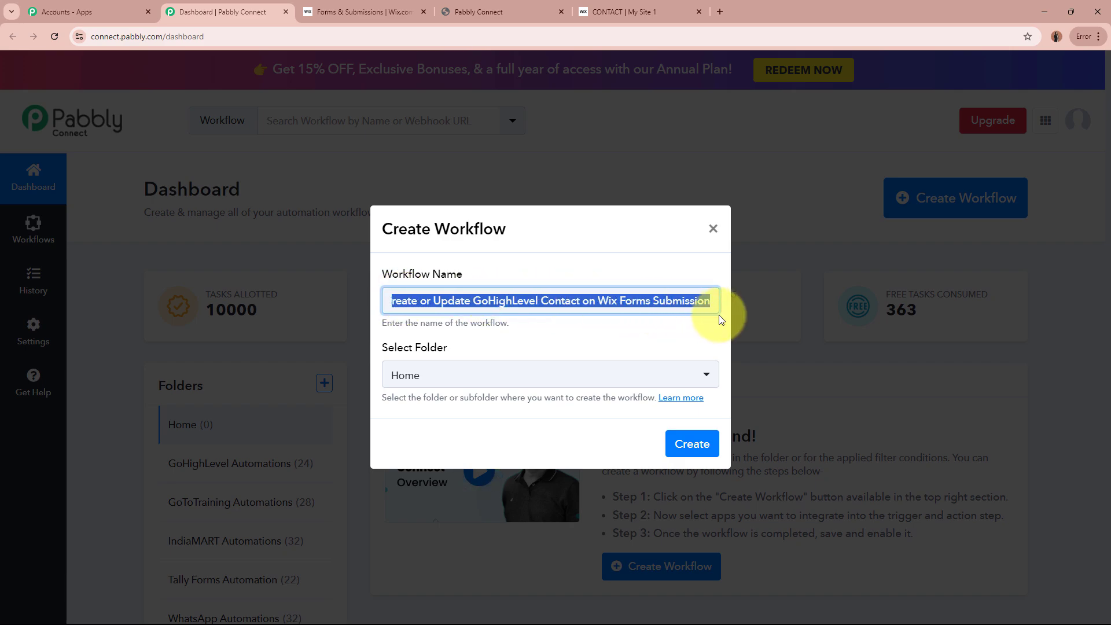
pyautogui.click(642, 329)
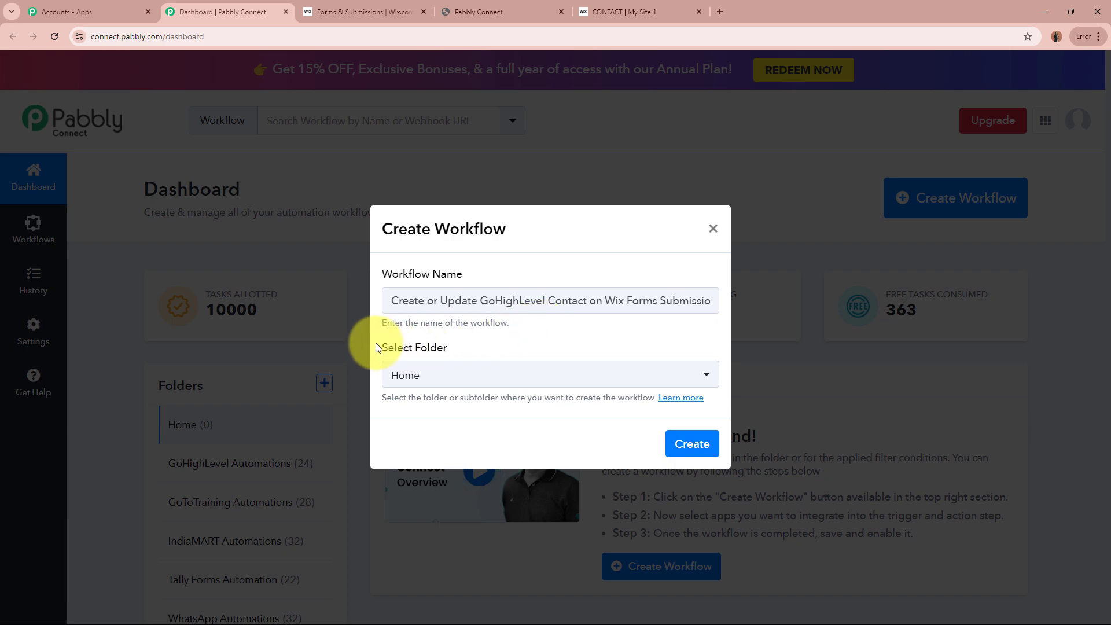
pyautogui.moveTo(383, 346); pyautogui.dragTo(462, 349)
pyautogui.click(462, 348)
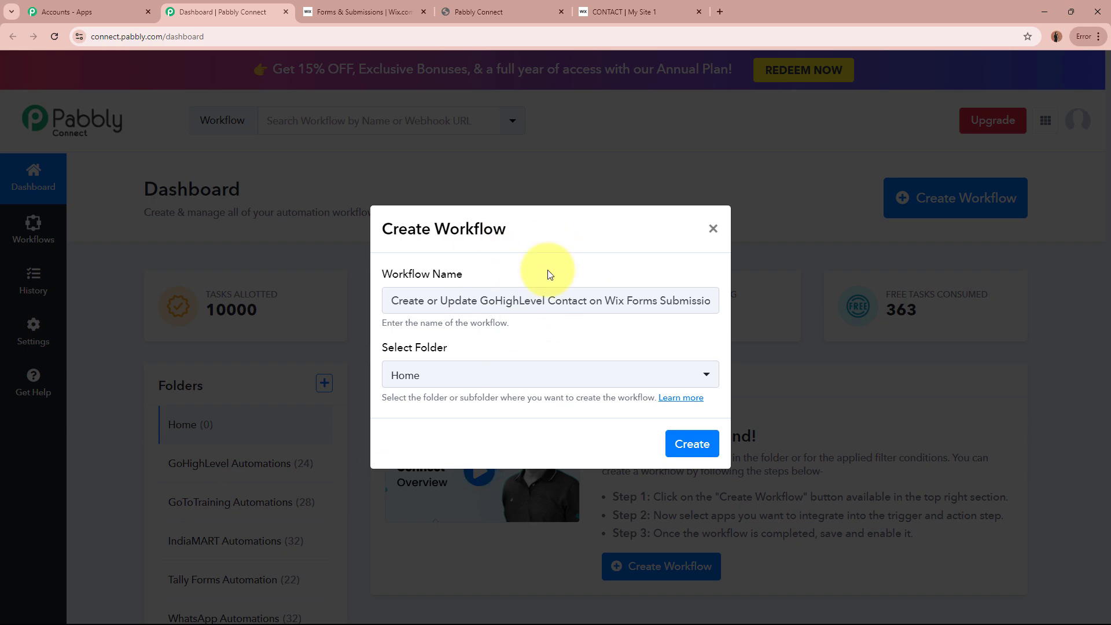
# Step: Place the workflow in the GoHighLevel Automations folder and create it
pyautogui.click(569, 389)
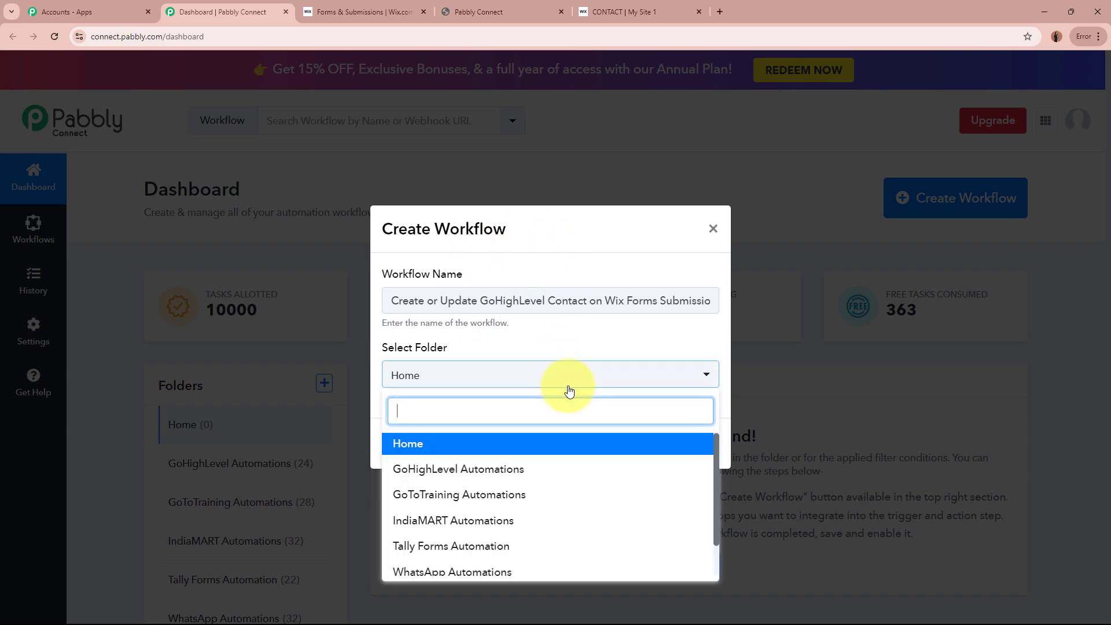
pyautogui.click(531, 470)
pyautogui.click(421, 409)
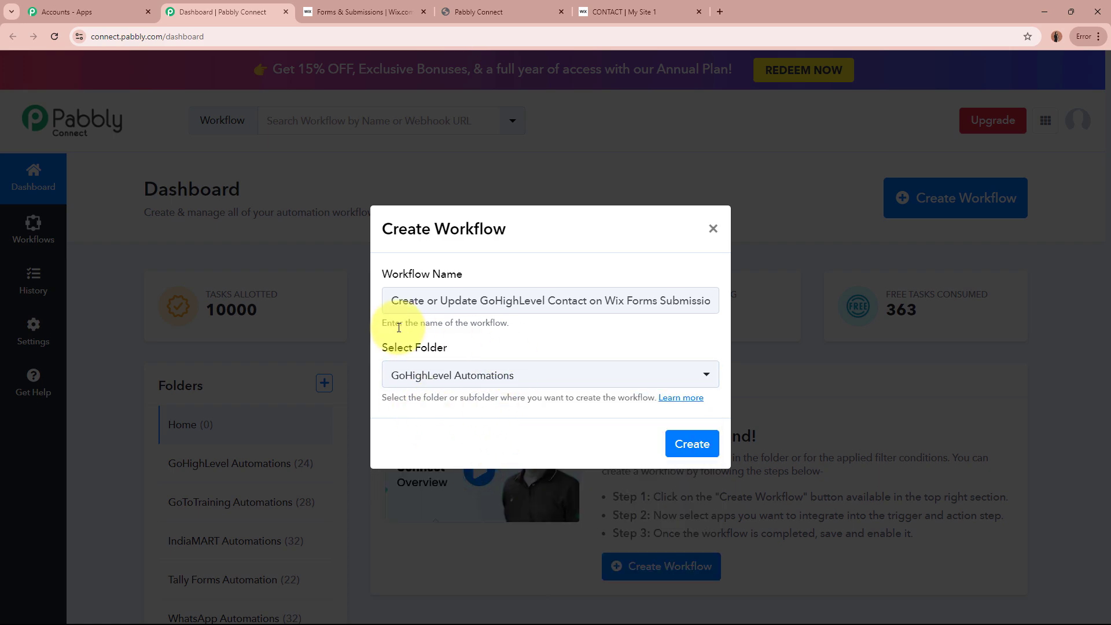
pyautogui.moveTo(414, 301); pyautogui.dragTo(595, 296)
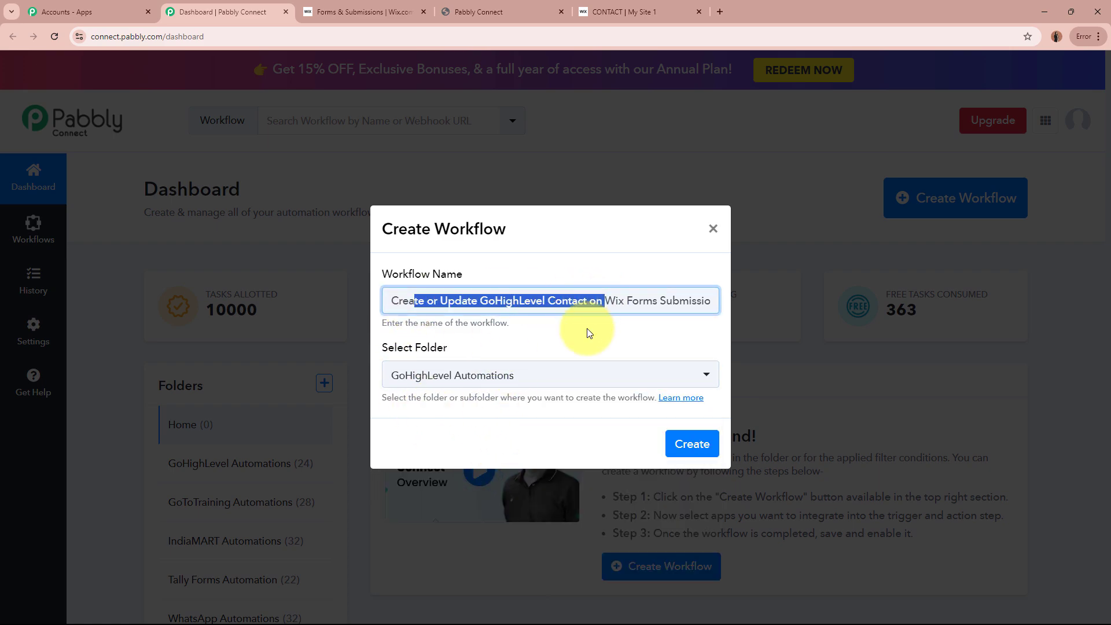
pyautogui.click(589, 331)
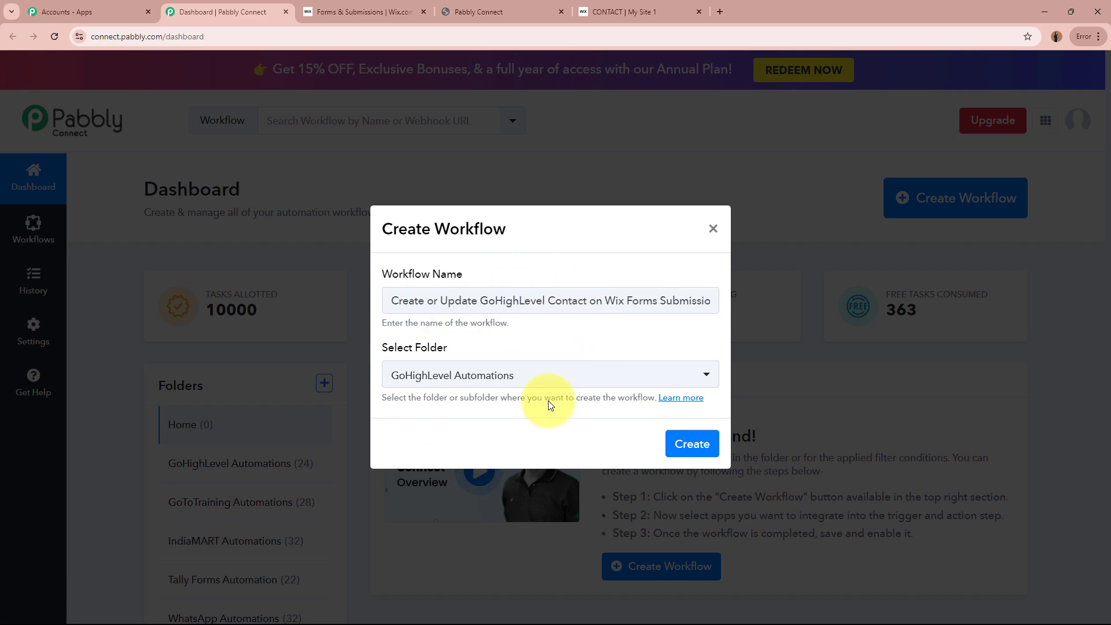
pyautogui.click(680, 444)
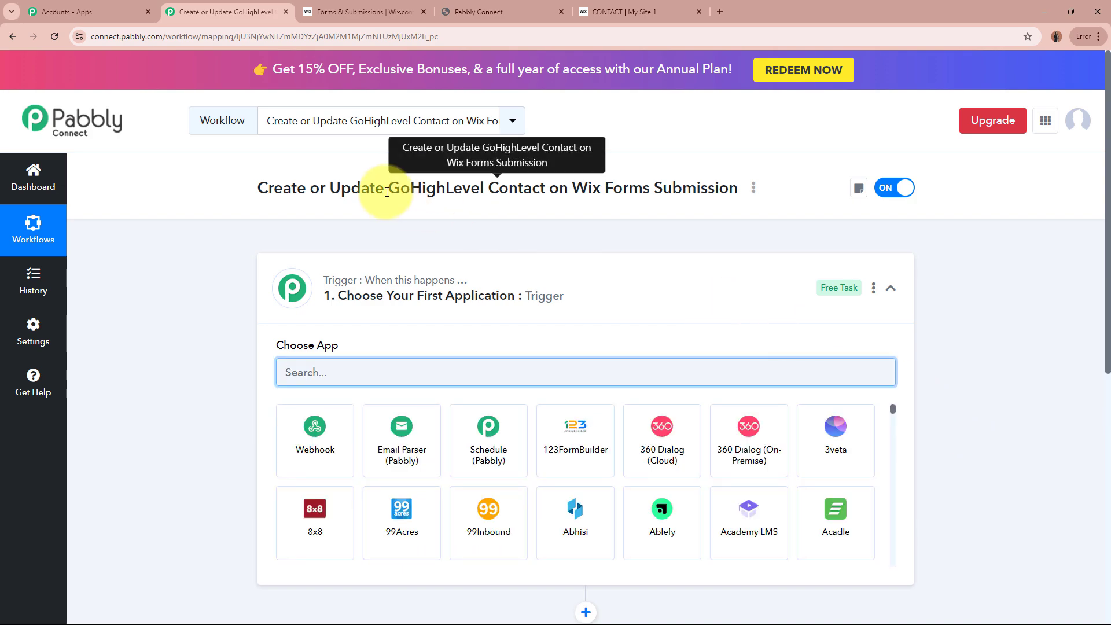
# Step: Search 'Wix' in the trigger step's app list and choose Wix Forms
pyautogui.click(718, 298)
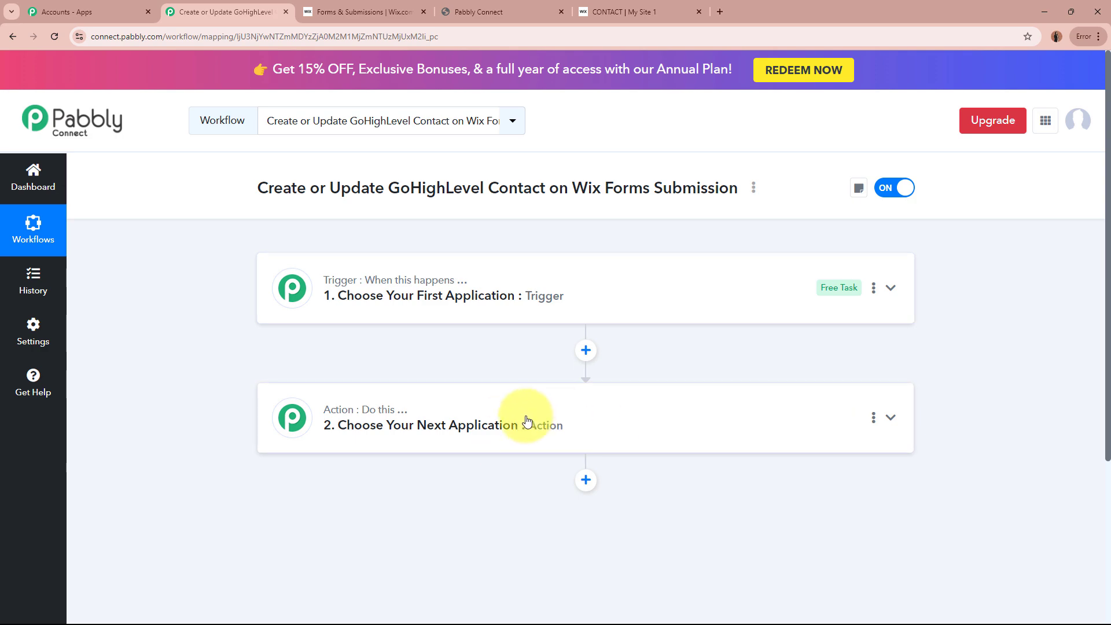
pyautogui.click(633, 309)
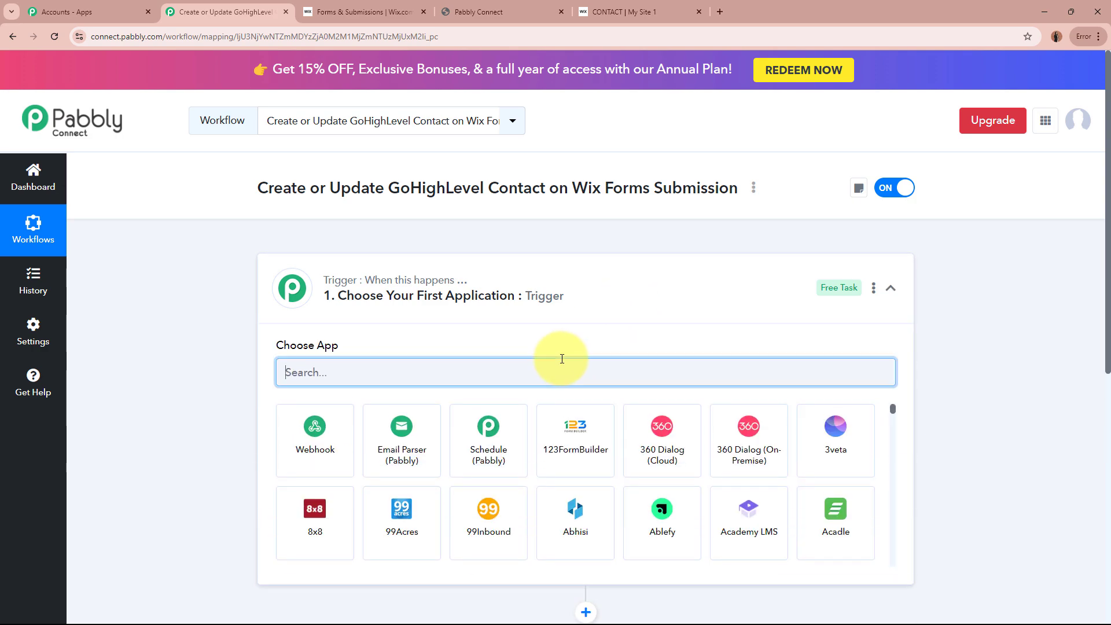
pyautogui.write('Wix')
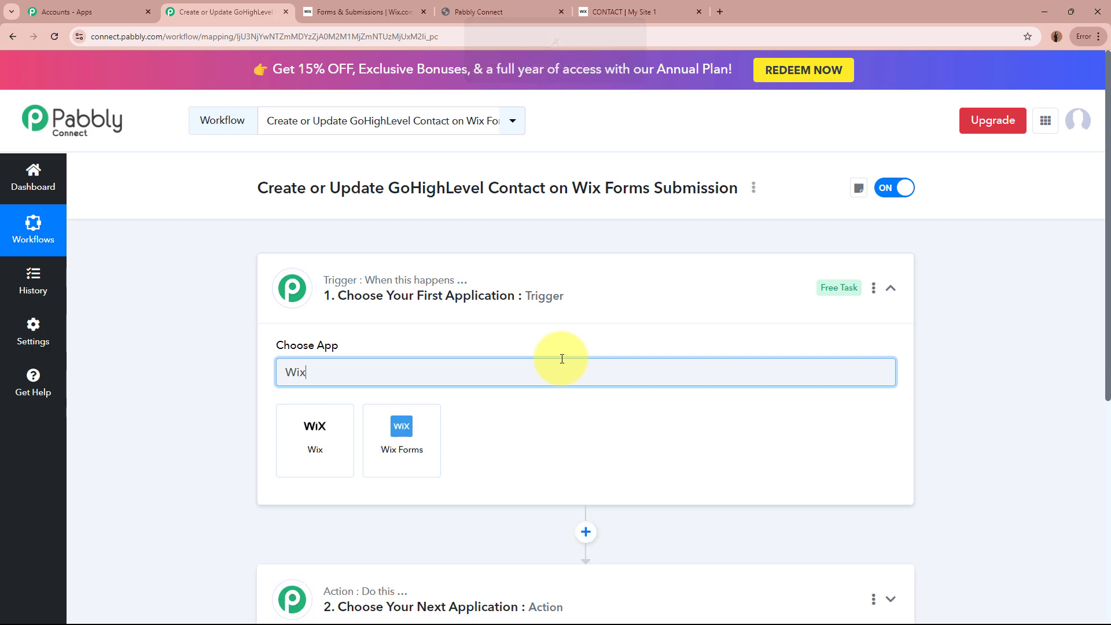
pyautogui.press('capslock')
pyautogui.click(312, 440)
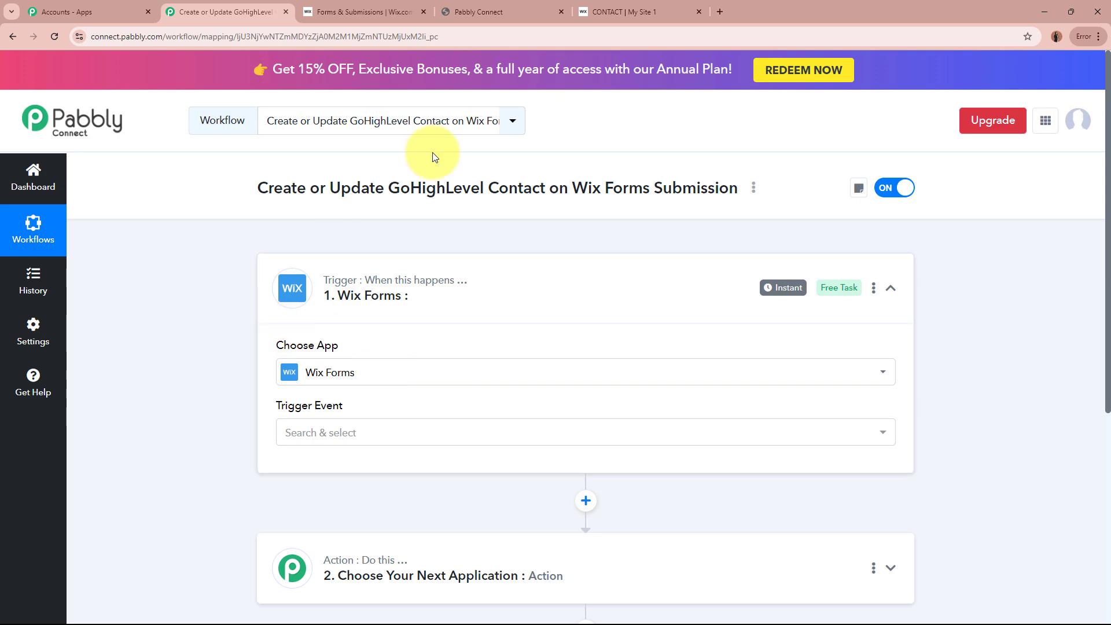
# Step: After checking the Wix contact form, set the trigger event to New Form Submission
pyautogui.click(622, 11)
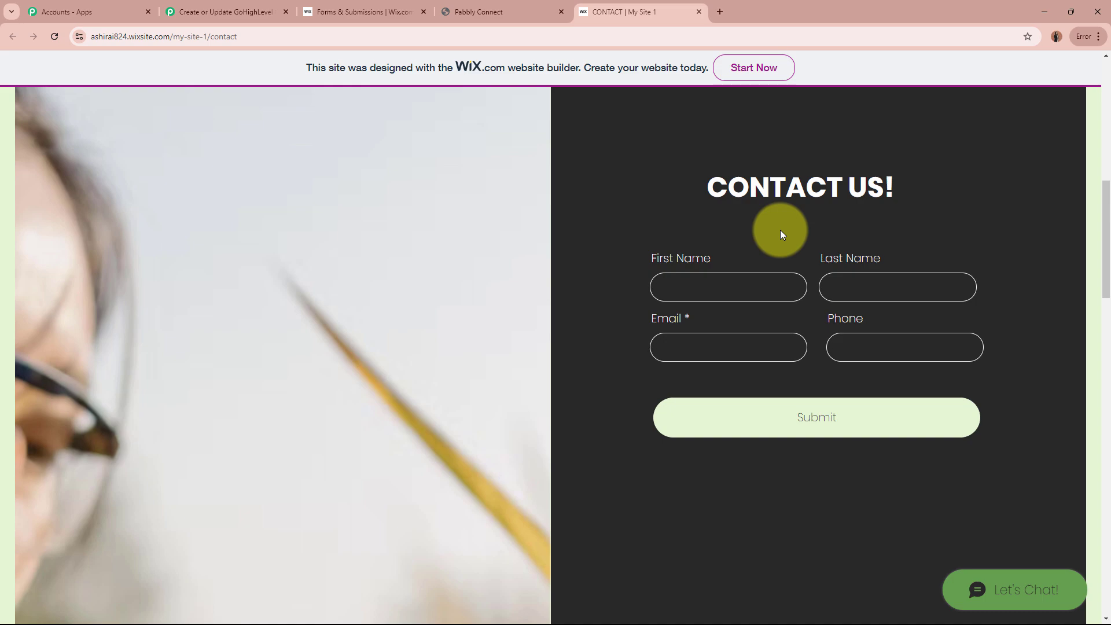
pyautogui.click(273, 12)
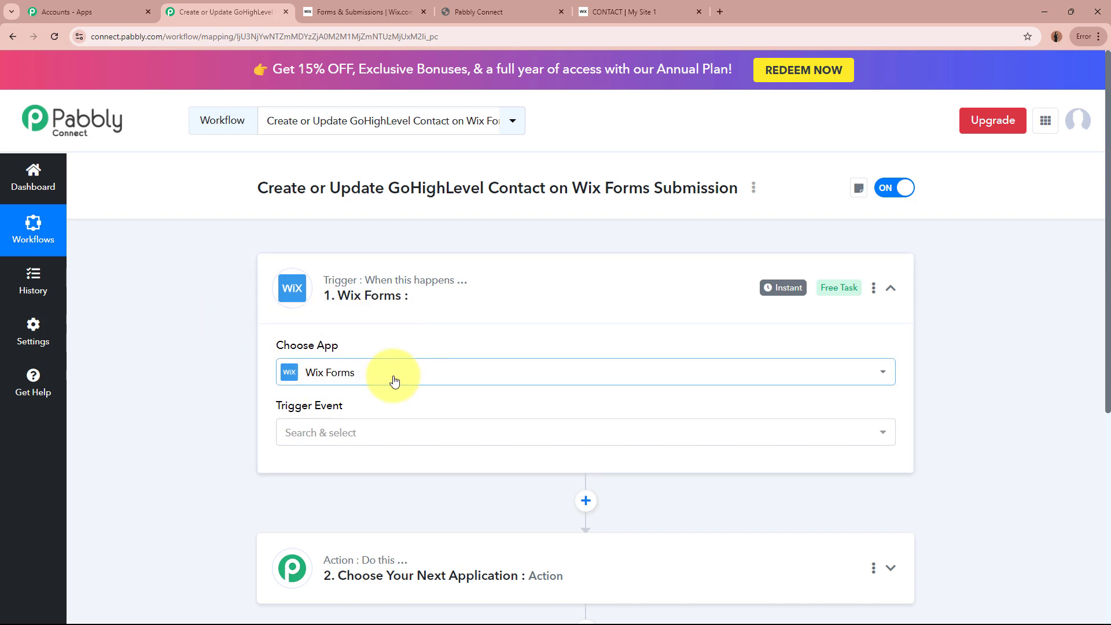
pyautogui.click(397, 429)
pyautogui.click(397, 509)
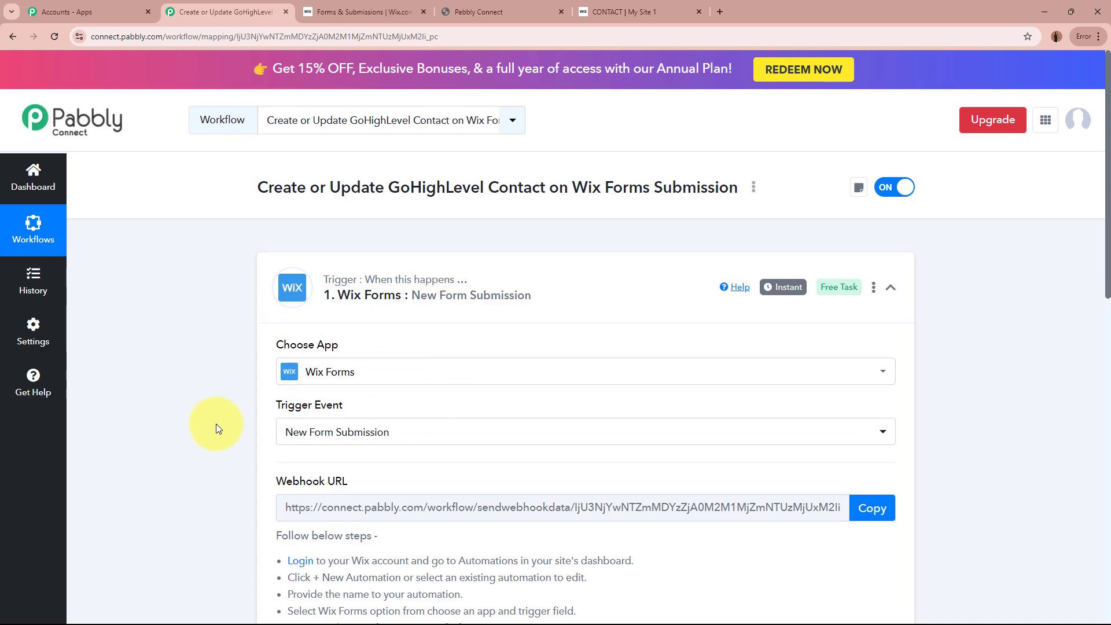
# Step: Copy the Wix Forms webhook URL and switch to the Wix Forms & Submissions tab
pyautogui.scroll(-3, 216, 424)
pyautogui.tripleClick(278, 308)
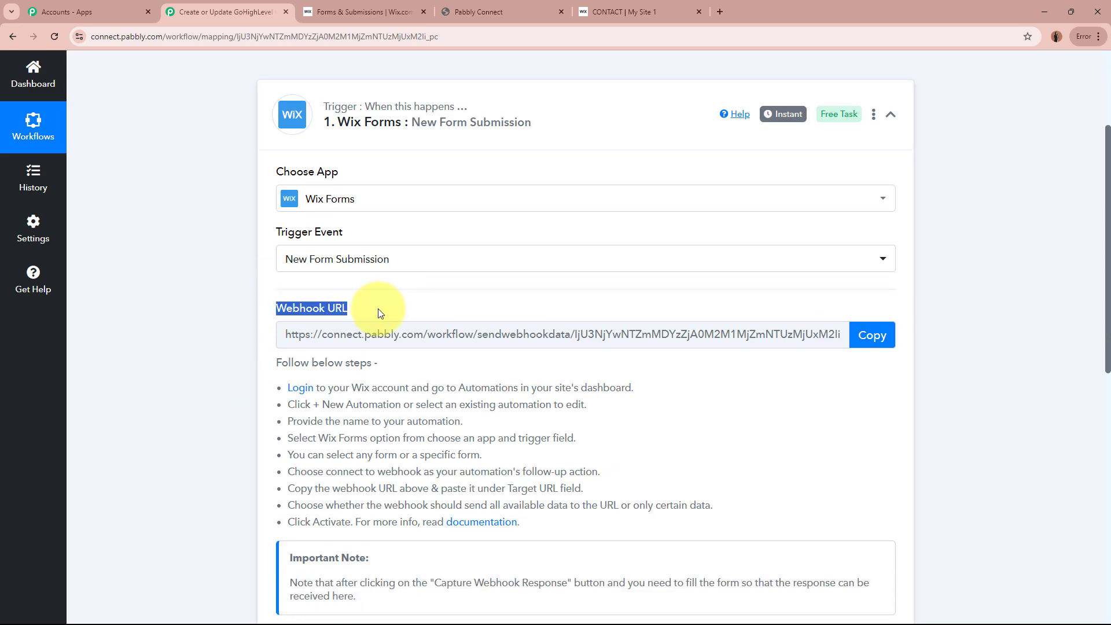
pyautogui.click(192, 342)
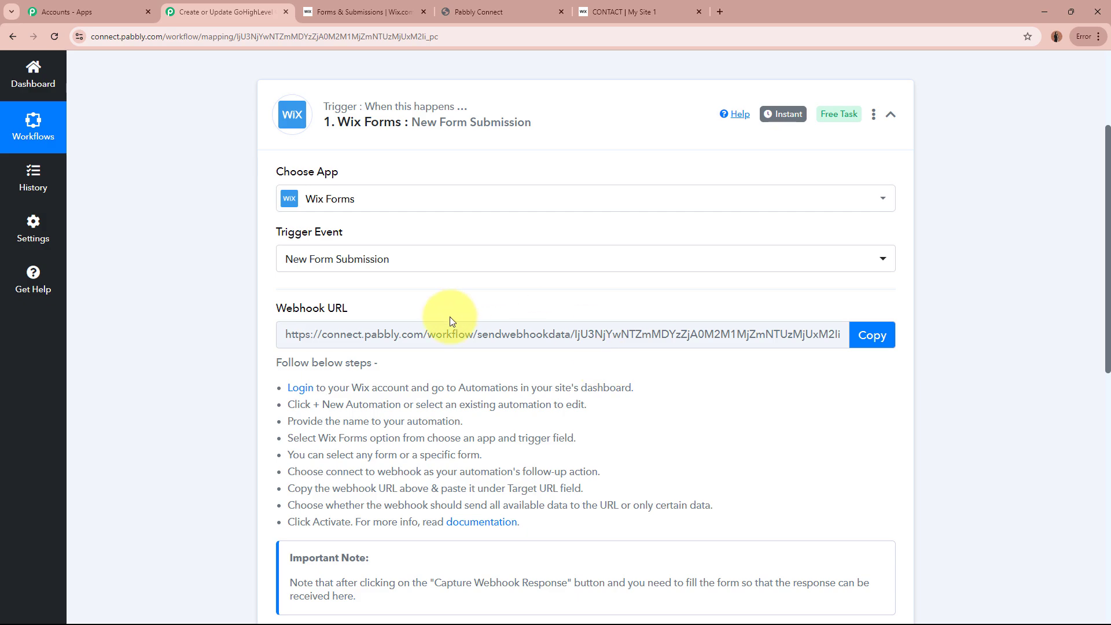
pyautogui.moveTo(277, 363); pyautogui.dragTo(759, 545)
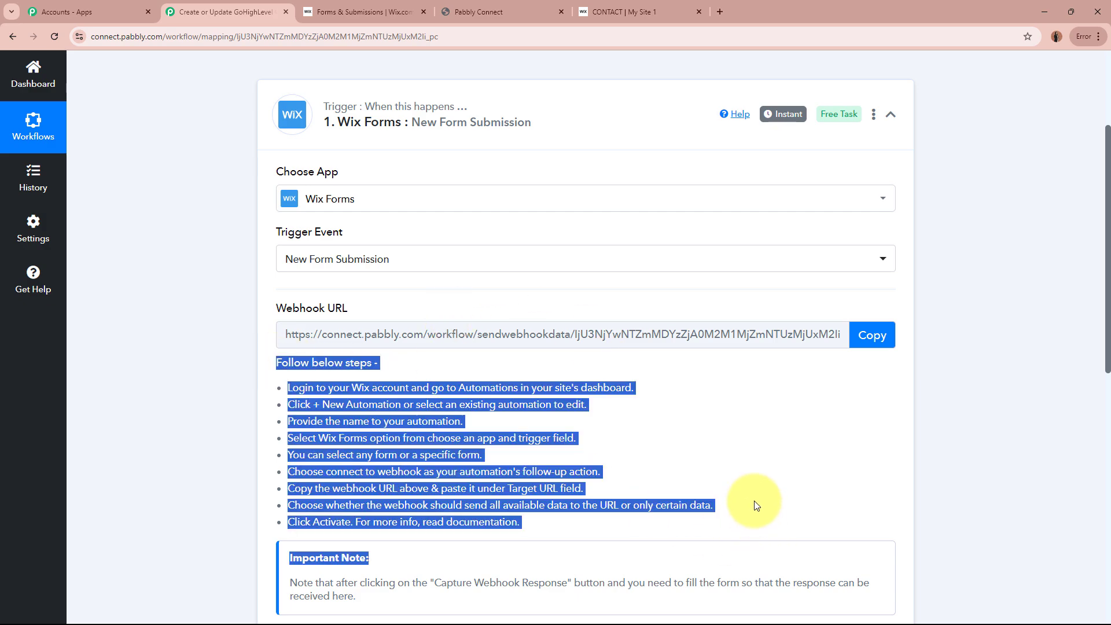
pyautogui.click(756, 505)
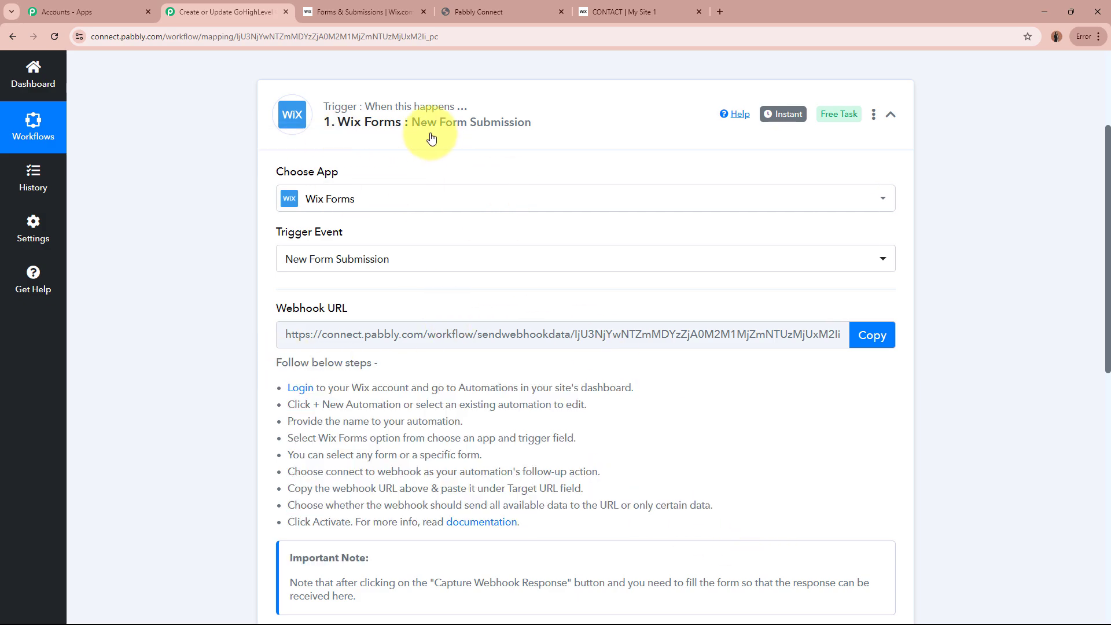
pyautogui.click(874, 341)
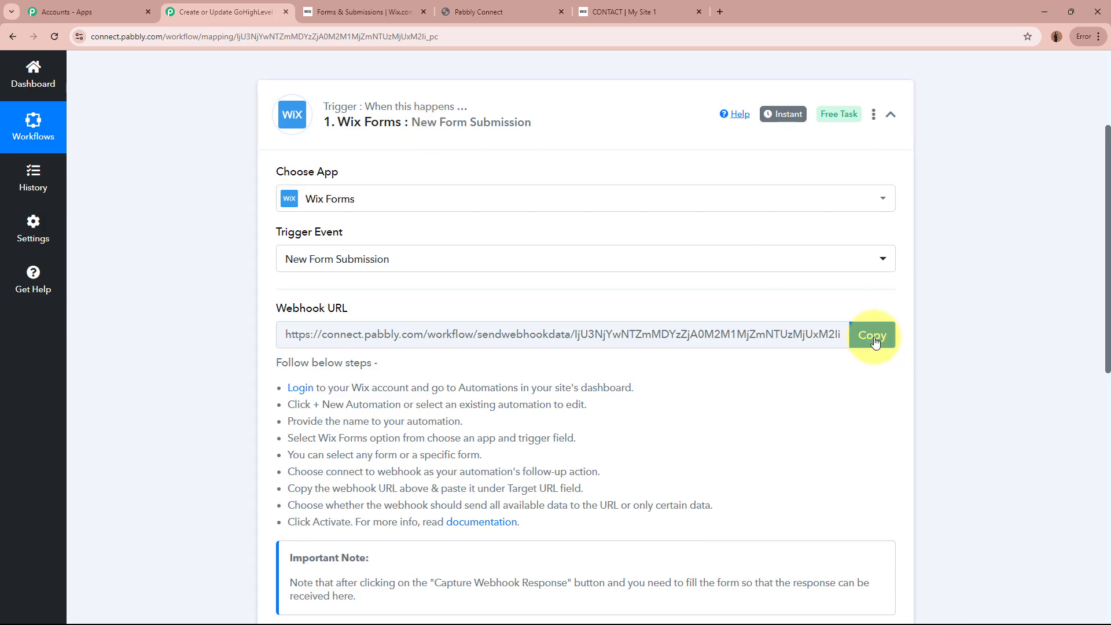
pyautogui.click(874, 341)
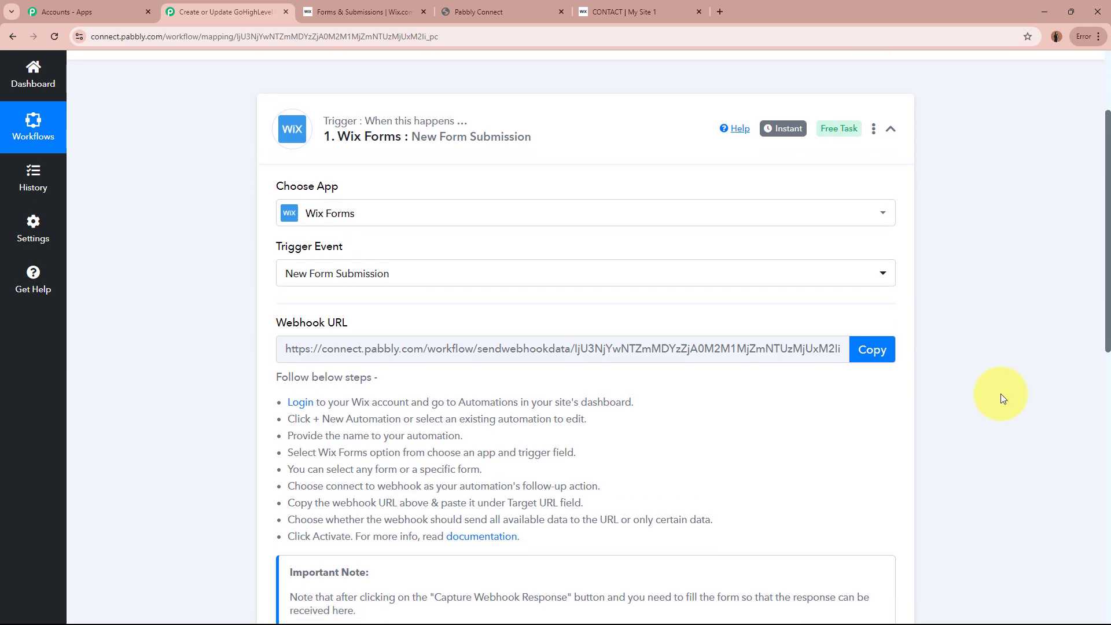
pyautogui.scroll(3, 1004, 399)
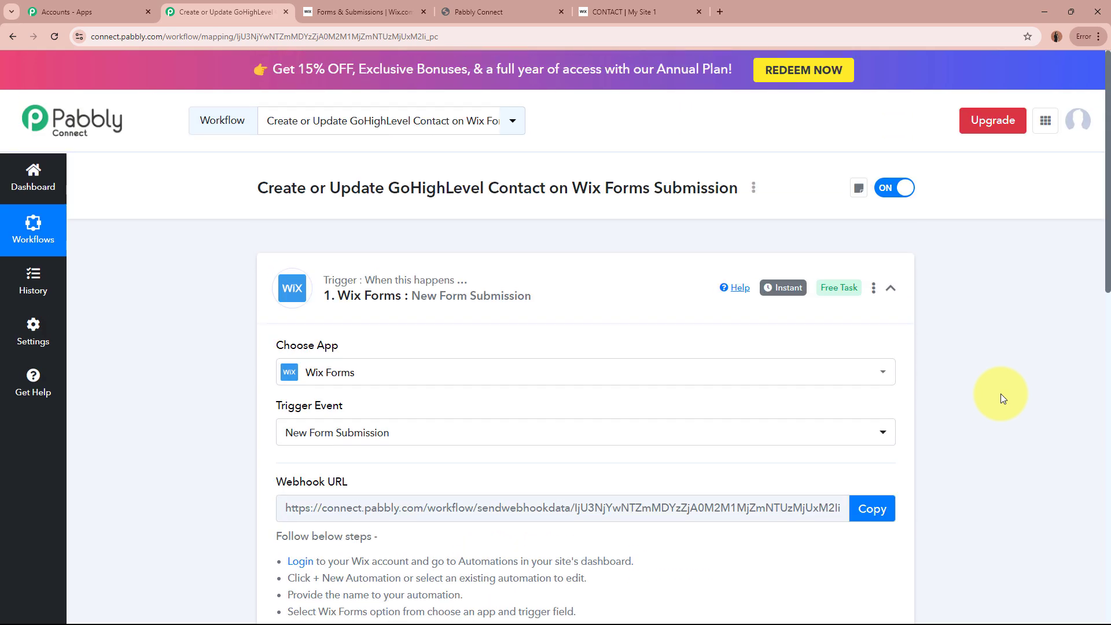
pyautogui.click(405, 10)
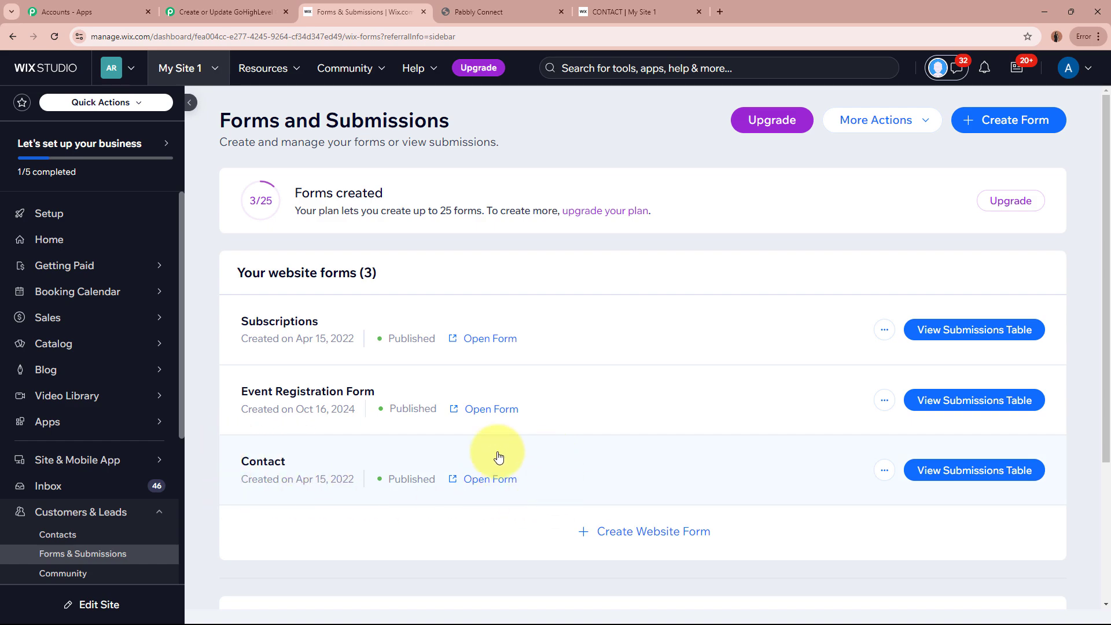
pyautogui.click(265, 13)
pyautogui.scroll(-2, 190, 362)
pyautogui.scroll(-3, 190, 365)
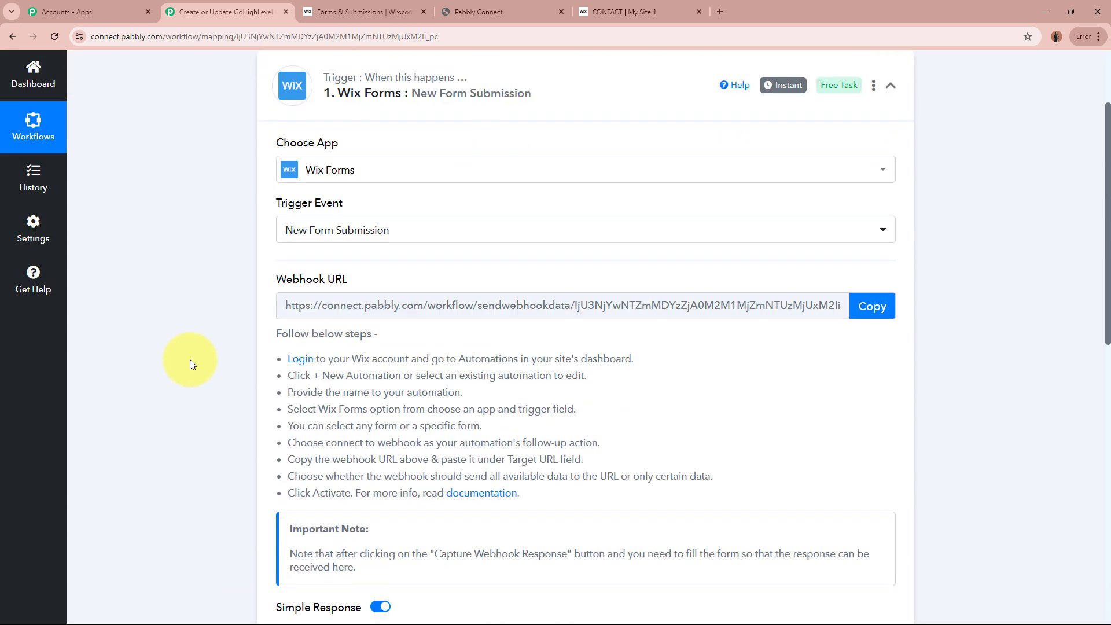
pyautogui.scroll(5, 536, 501)
pyautogui.scroll(-1, 536, 501)
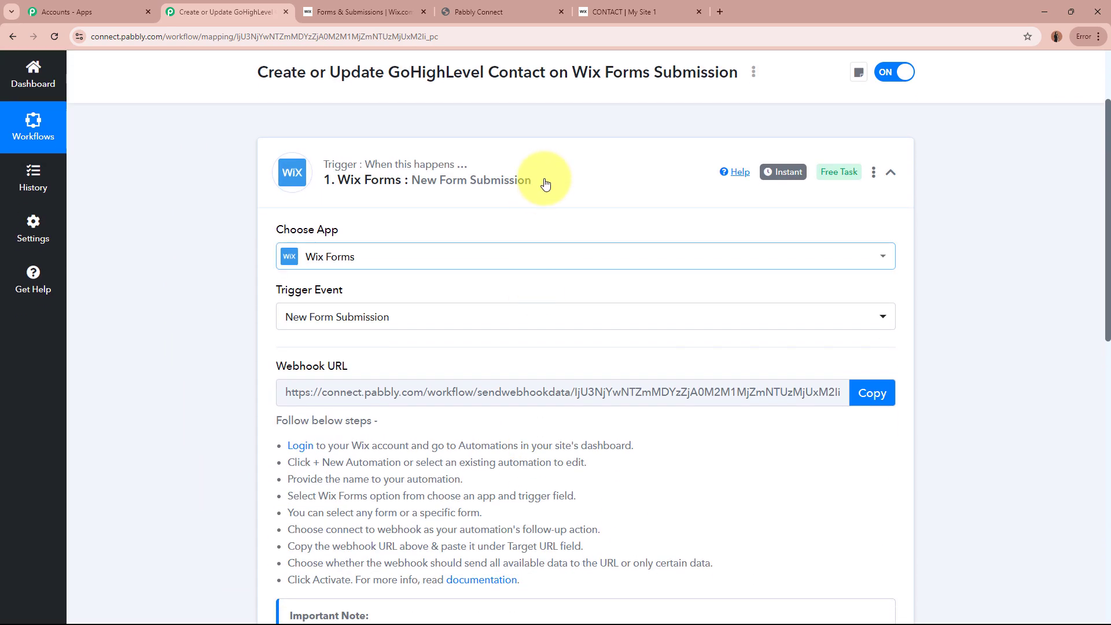
pyautogui.scroll(2, 540, 178)
pyautogui.click(365, 11)
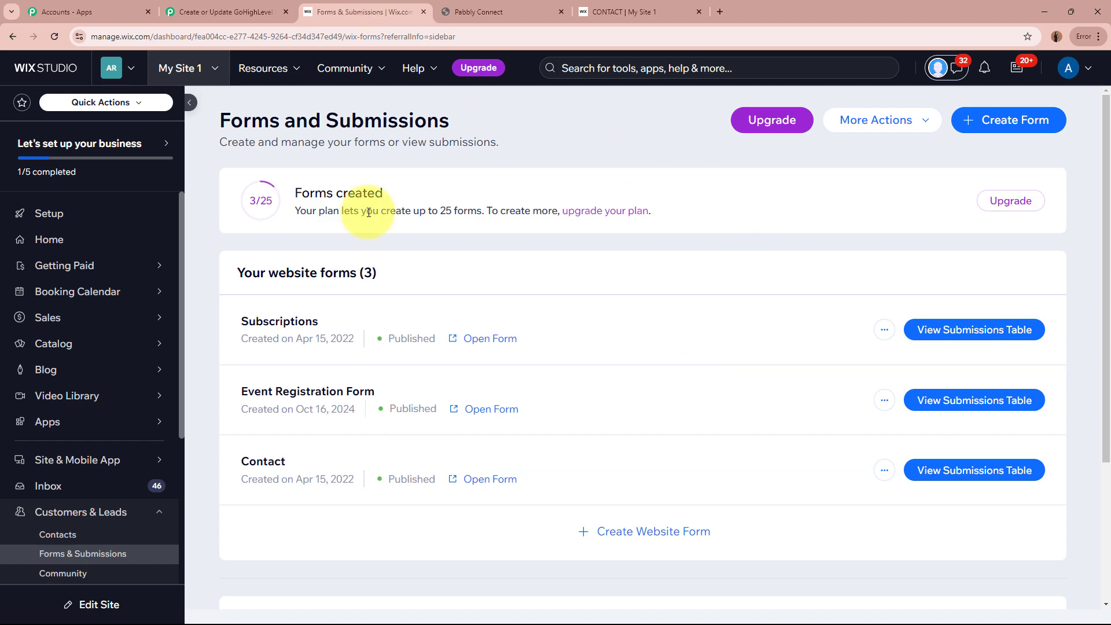
pyautogui.scroll(-2, 105, 307)
pyautogui.scroll(-2, 70, 307)
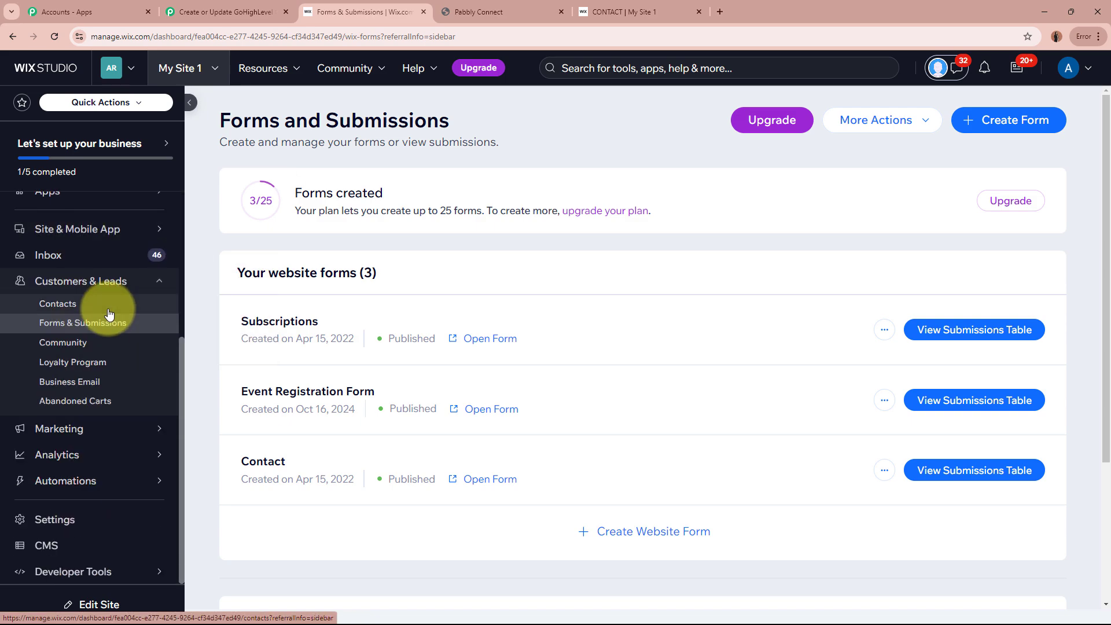
pyautogui.scroll(2, 149, 312)
pyautogui.scroll(-2, 149, 359)
pyautogui.moveTo(99, 492)
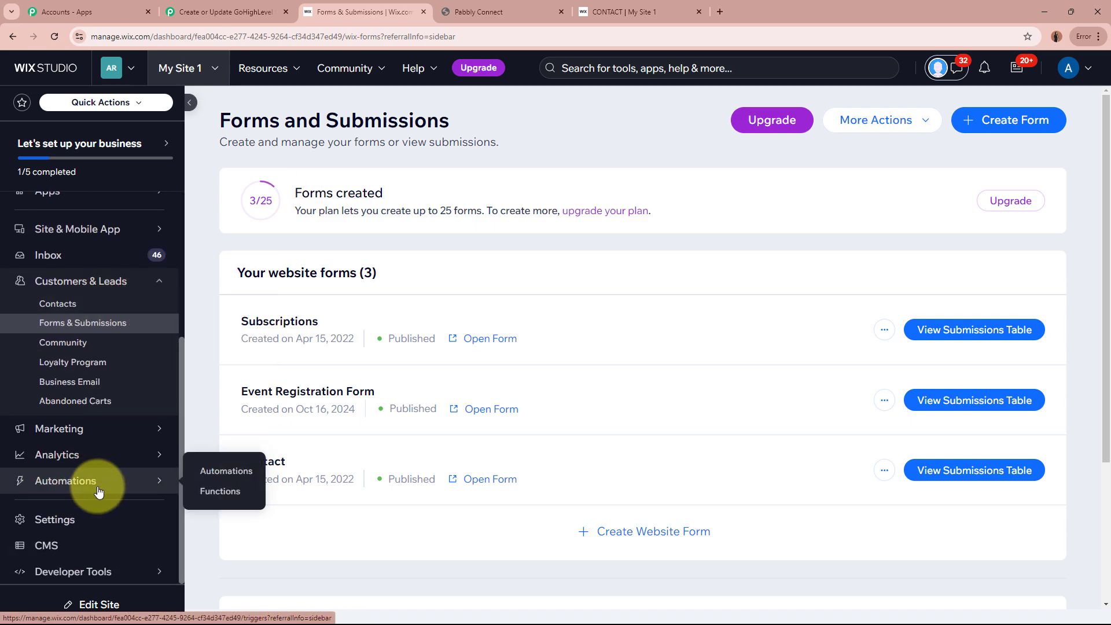
# Step: Open the site's Automations page and start a New Automation
pyautogui.click(227, 471)
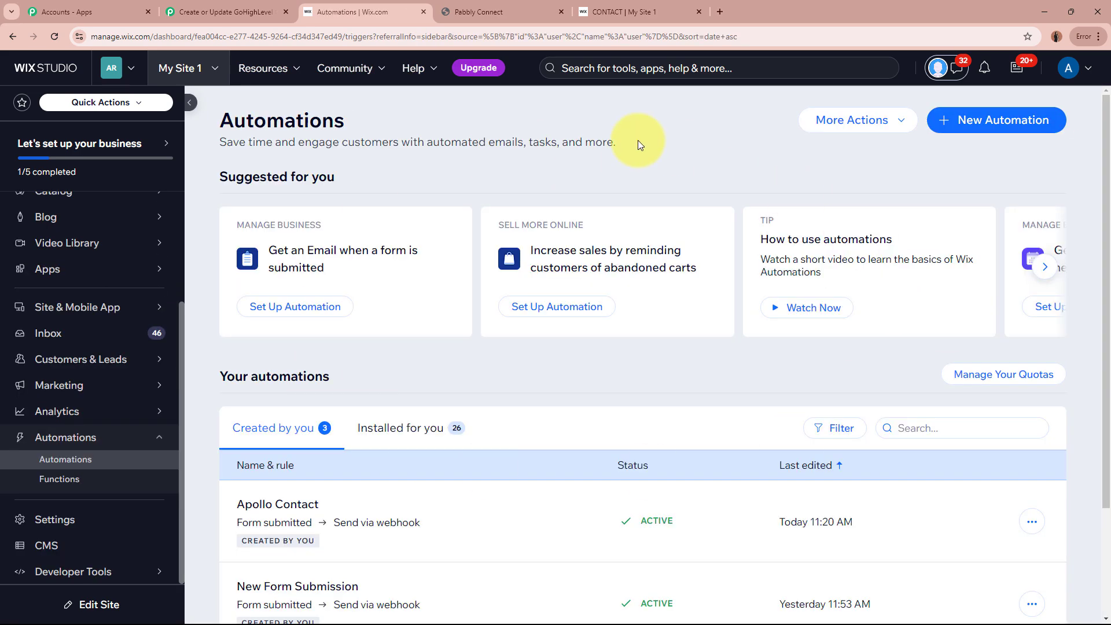
pyautogui.click(1020, 131)
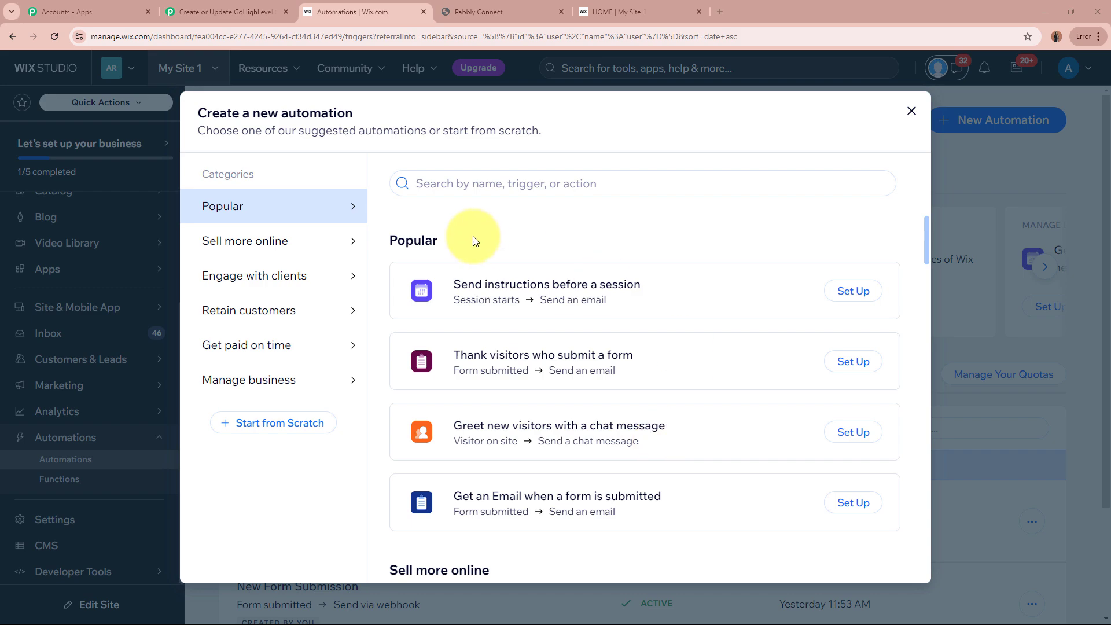
# Step: Start from scratch with the Wix Forms 'Form submitted' trigger, limited to specific forms
pyautogui.click(291, 426)
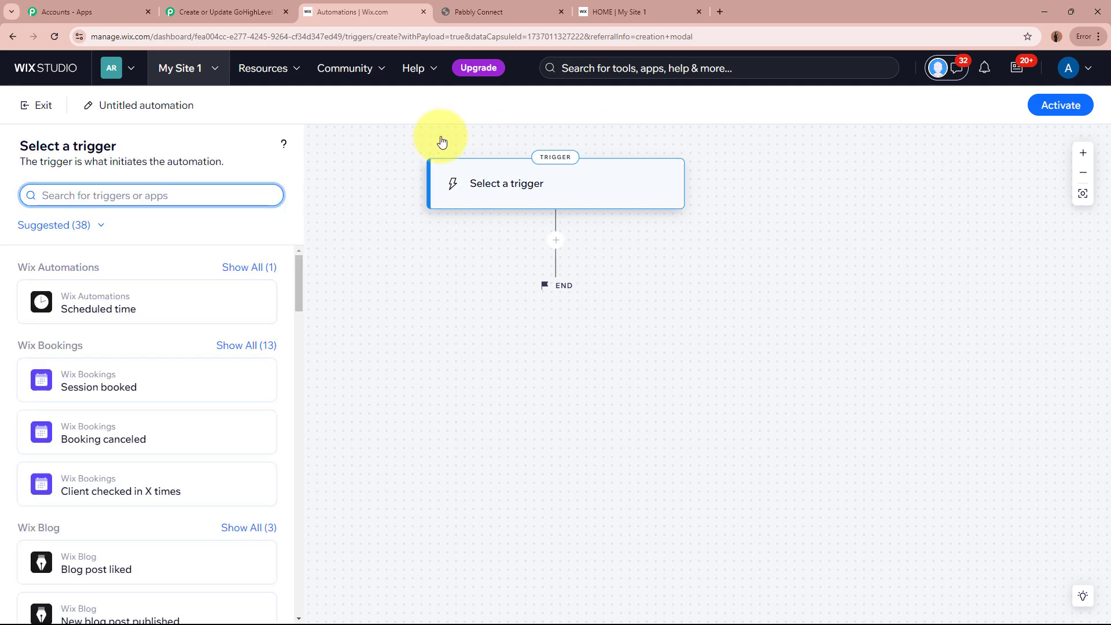
pyautogui.scroll(-5, 193, 382)
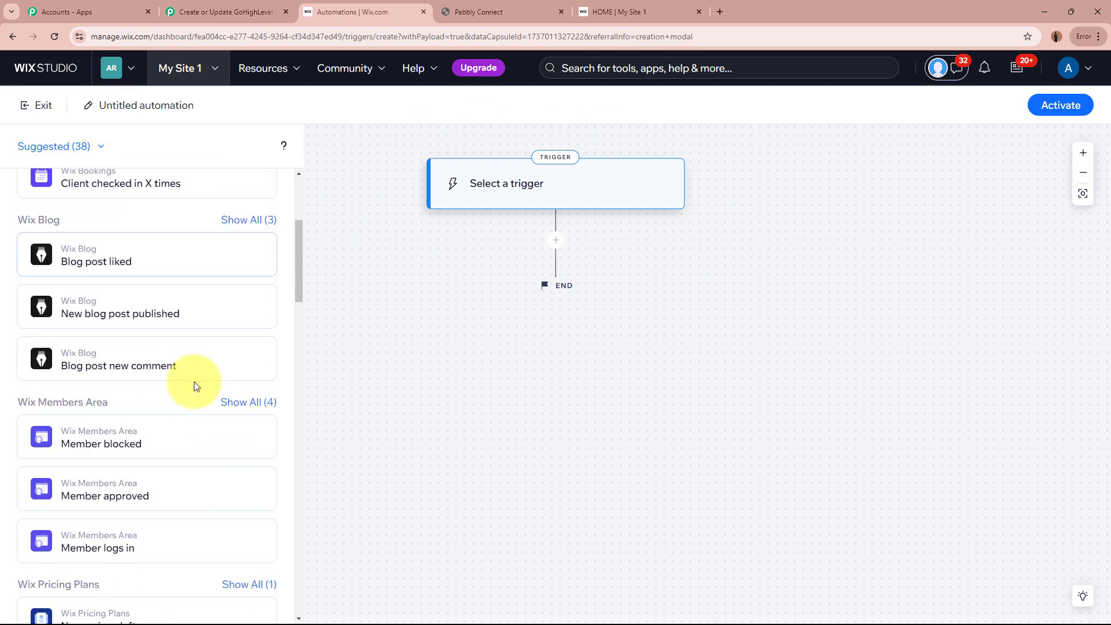
pyautogui.scroll(2, 199, 475)
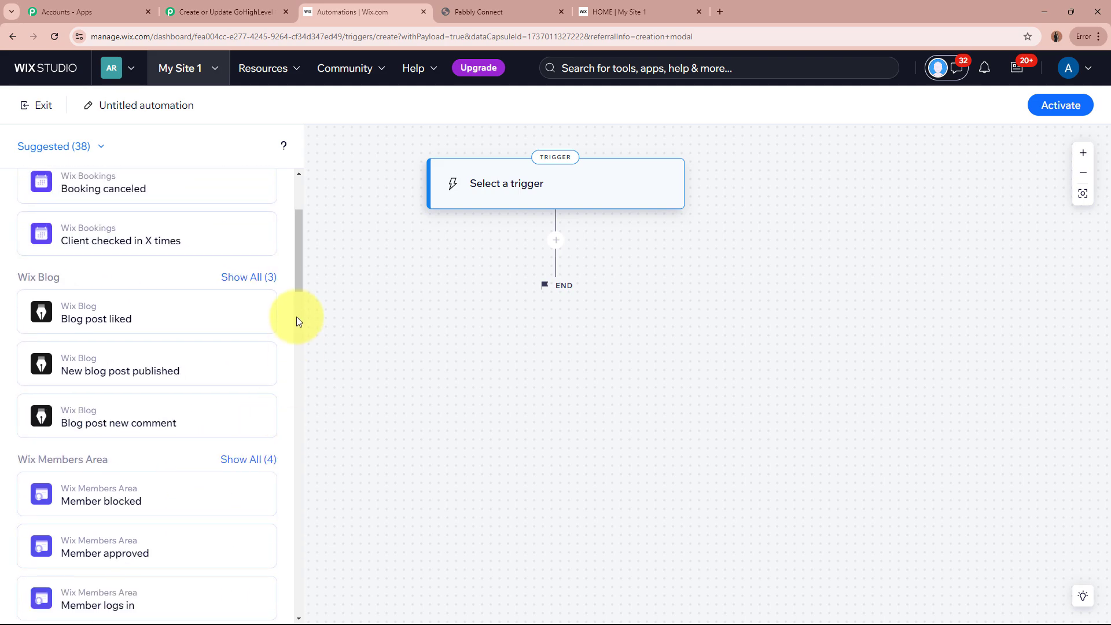
pyautogui.scroll(-10, 299, 288)
pyautogui.moveTo(20, 204); pyautogui.dragTo(108, 209)
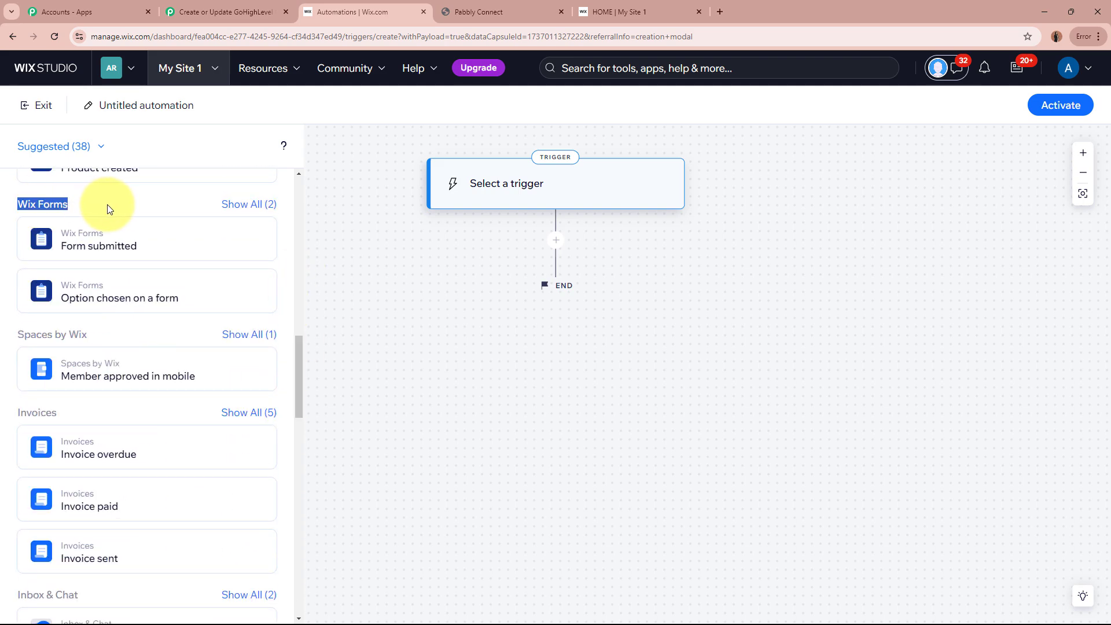
pyautogui.click(125, 243)
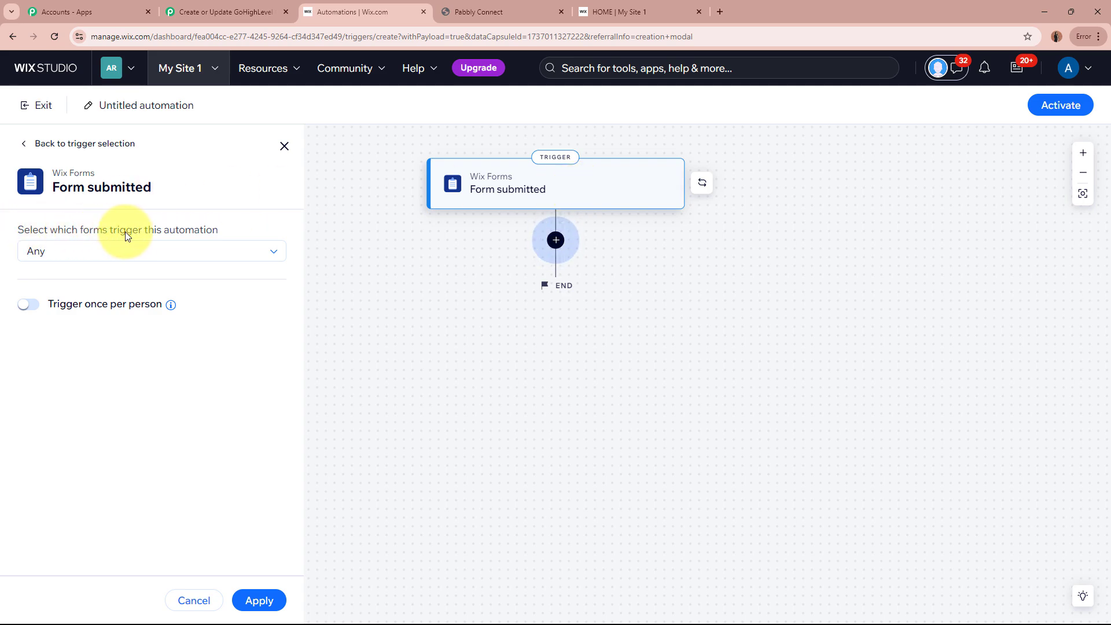
pyautogui.click(196, 251)
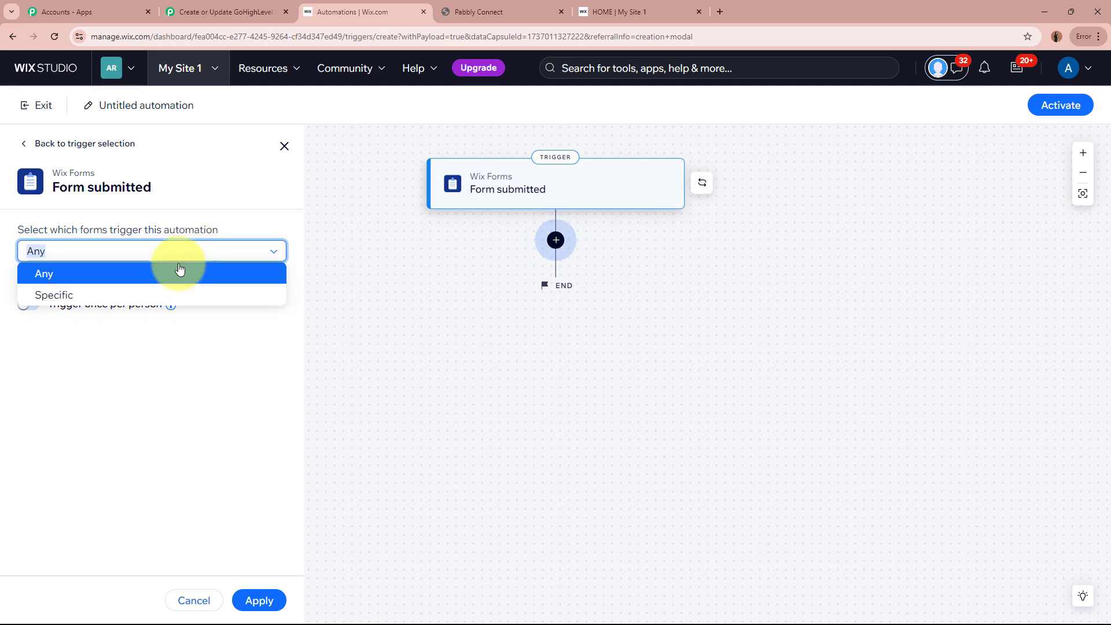
pyautogui.click(161, 296)
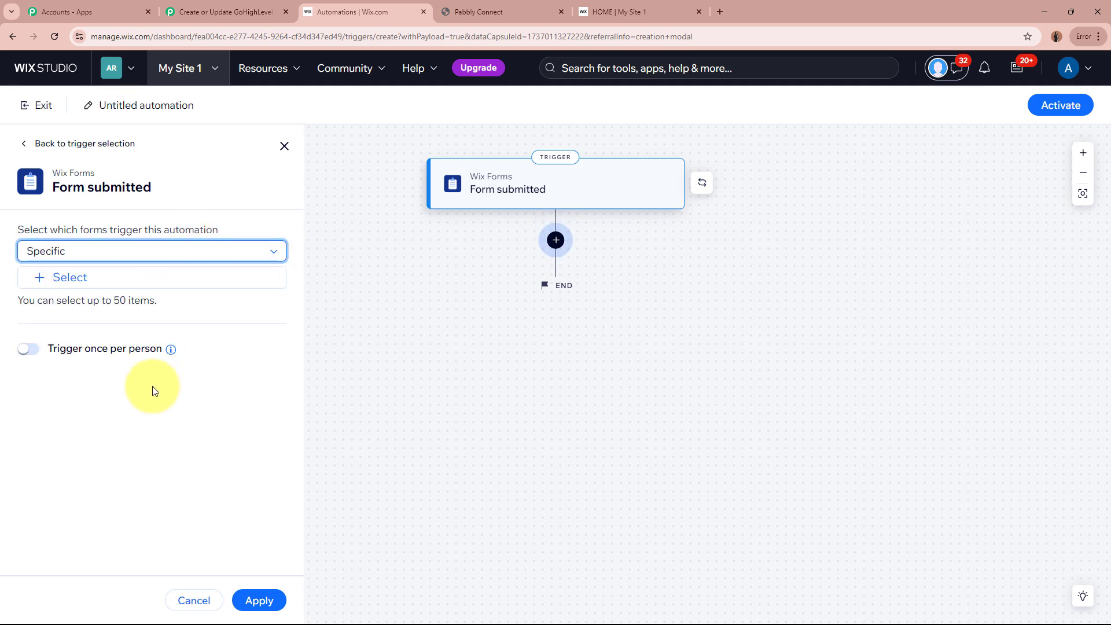
# Step: Select only the Contact form as the triggering form and apply the trigger
pyautogui.click(70, 278)
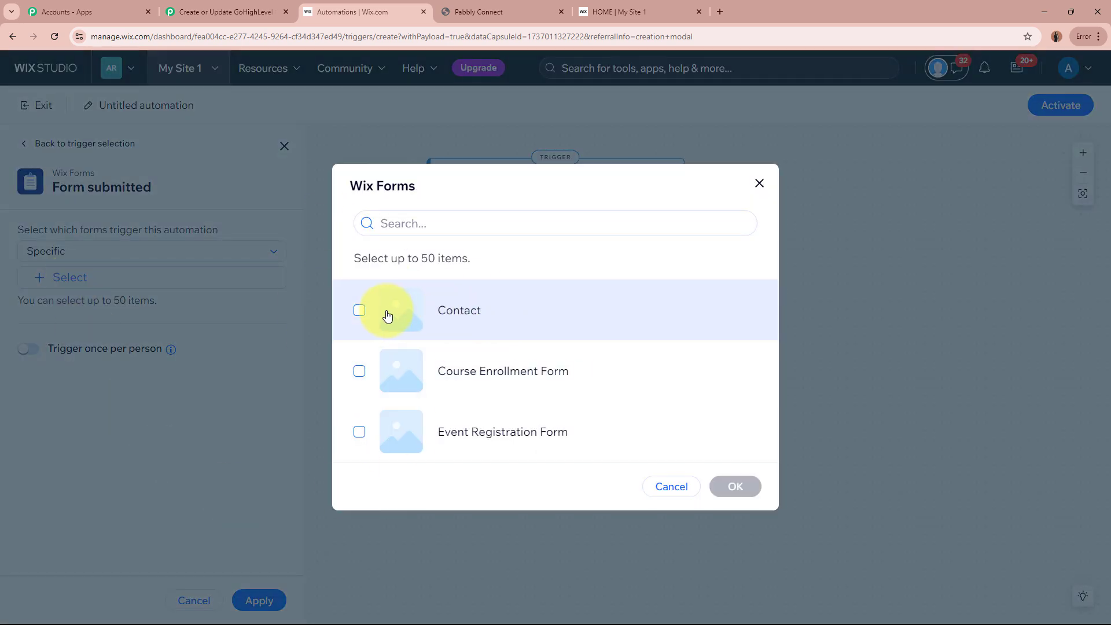
pyautogui.click(360, 311)
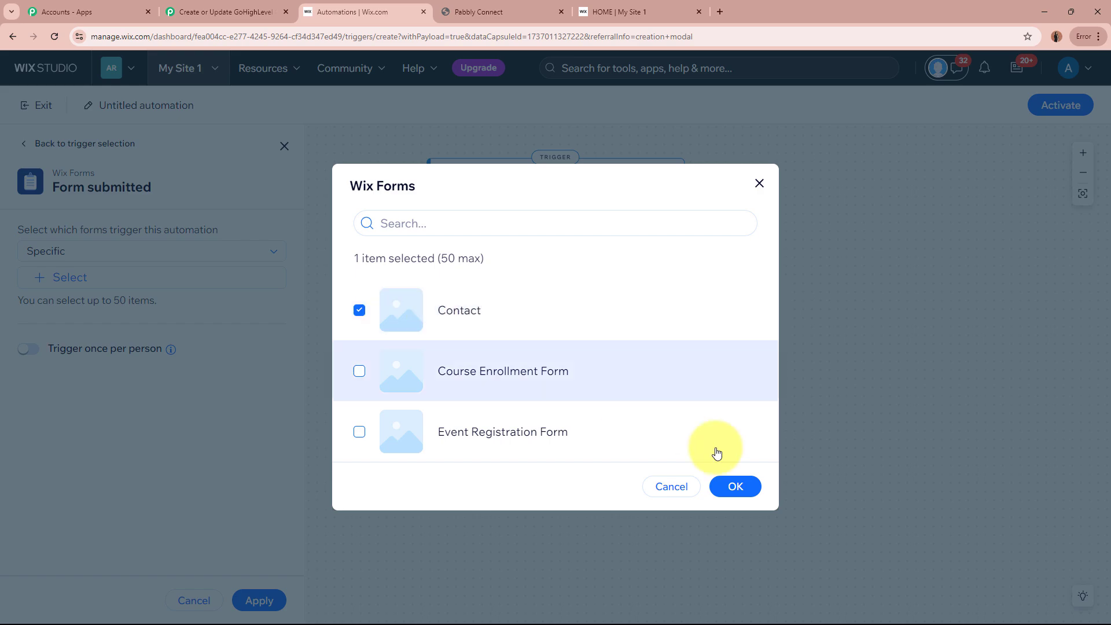
pyautogui.click(736, 486)
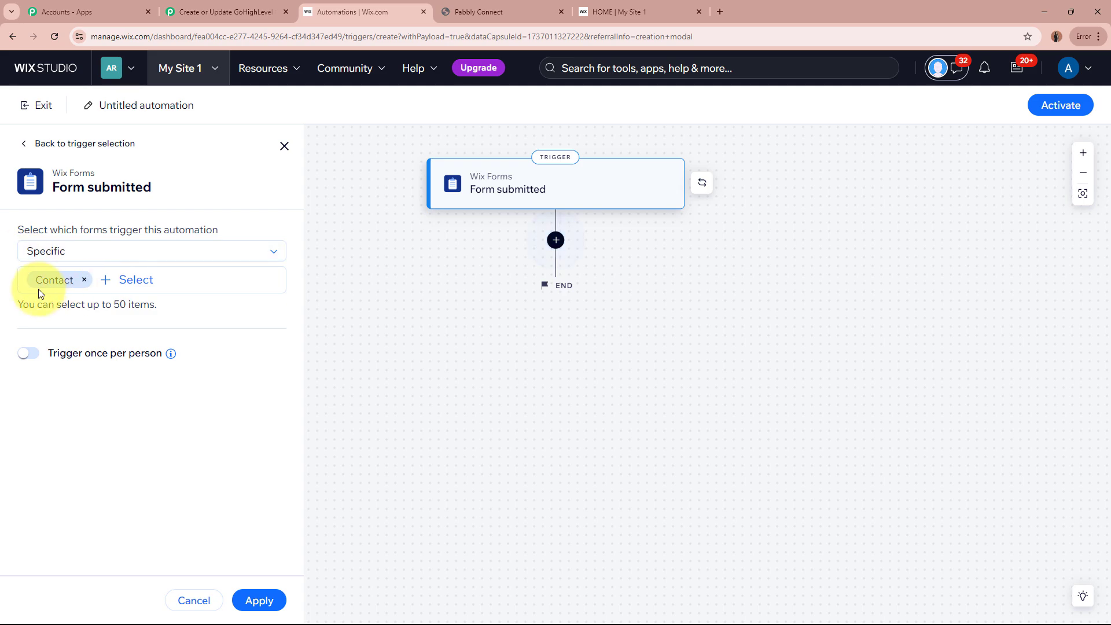
pyautogui.click(235, 7)
pyautogui.click(311, 18)
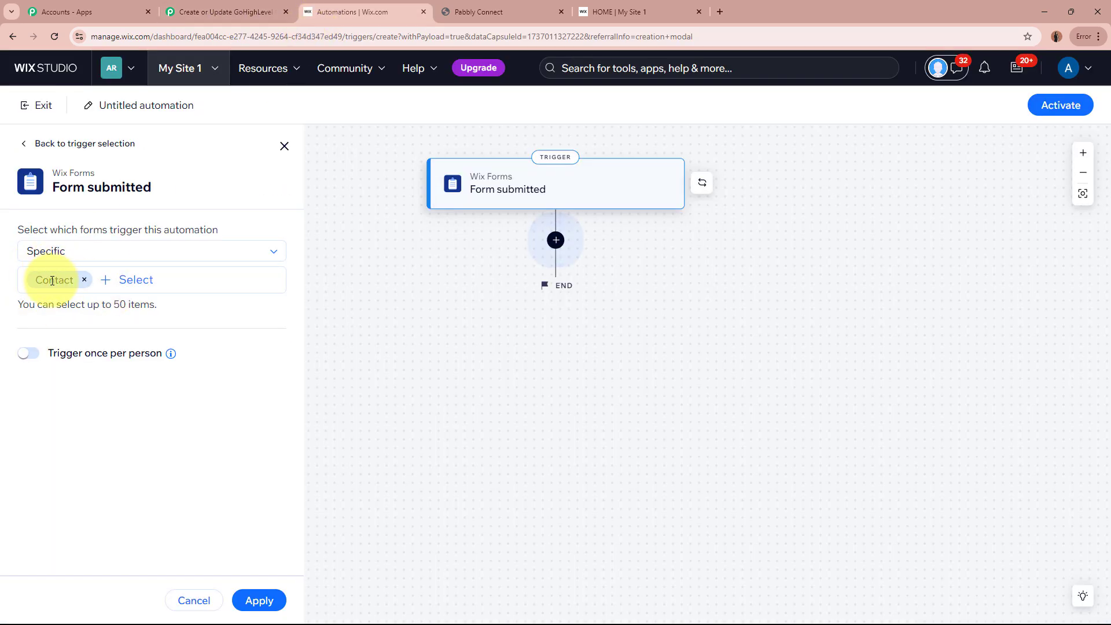
pyautogui.click(264, 601)
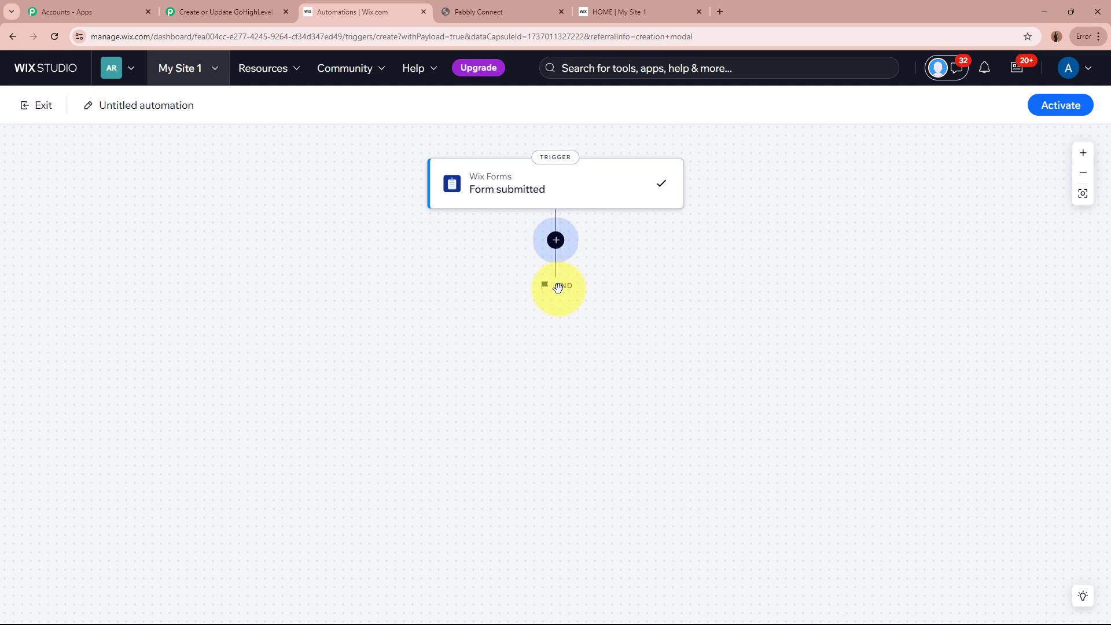
# Step: Add a Send via webhook action after the Form submitted trigger
pyautogui.click(558, 241)
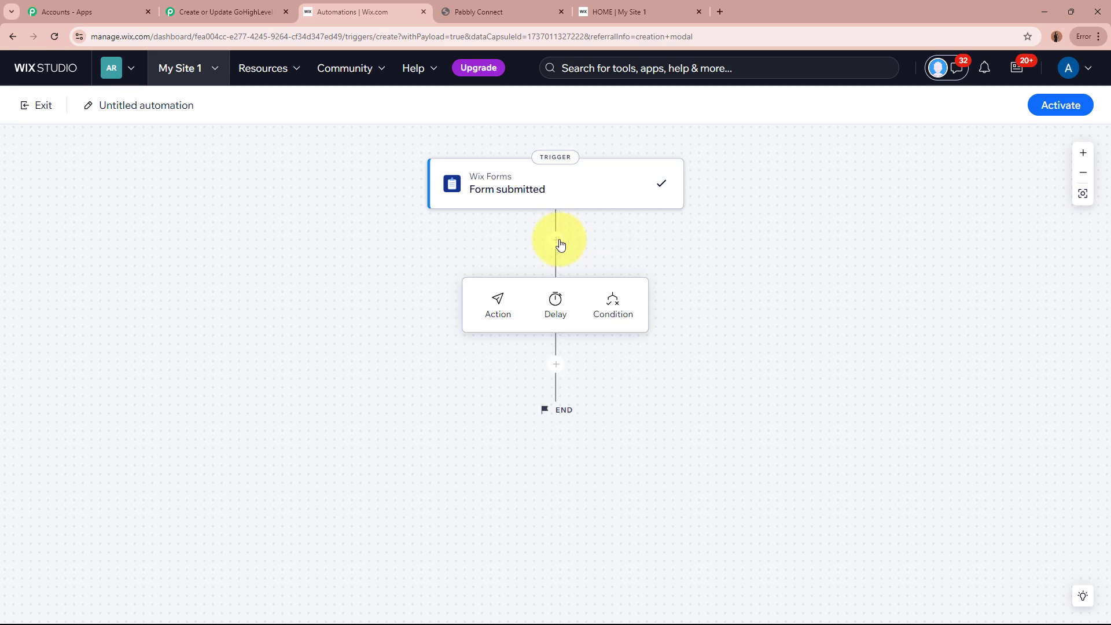
pyautogui.click(480, 313)
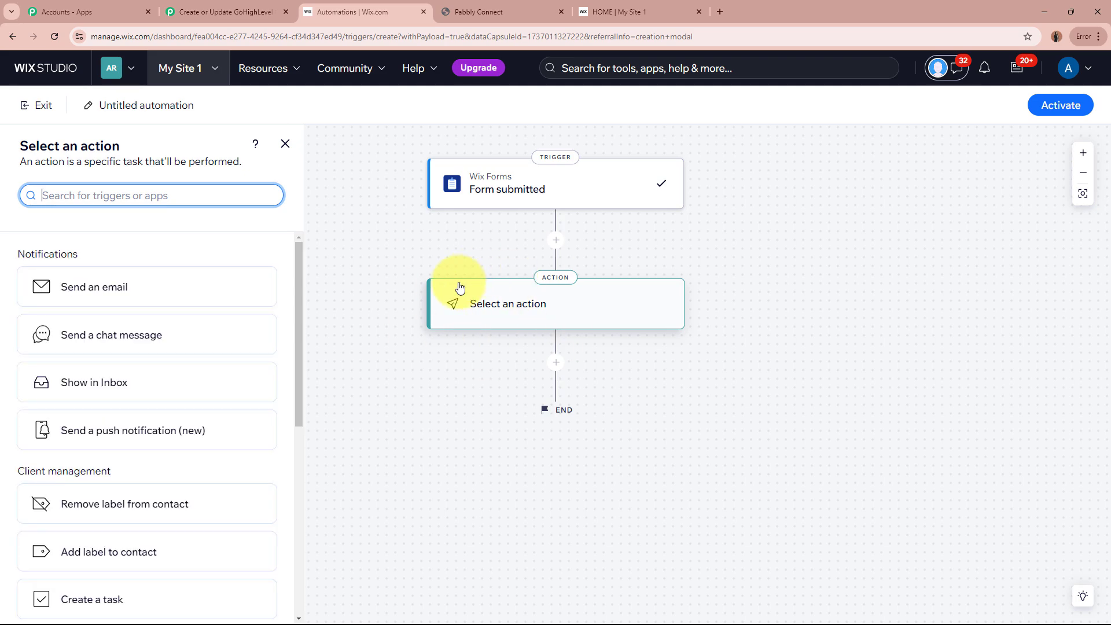
pyautogui.moveTo(301, 356); pyautogui.dragTo(296, 492)
pyautogui.click(179, 451)
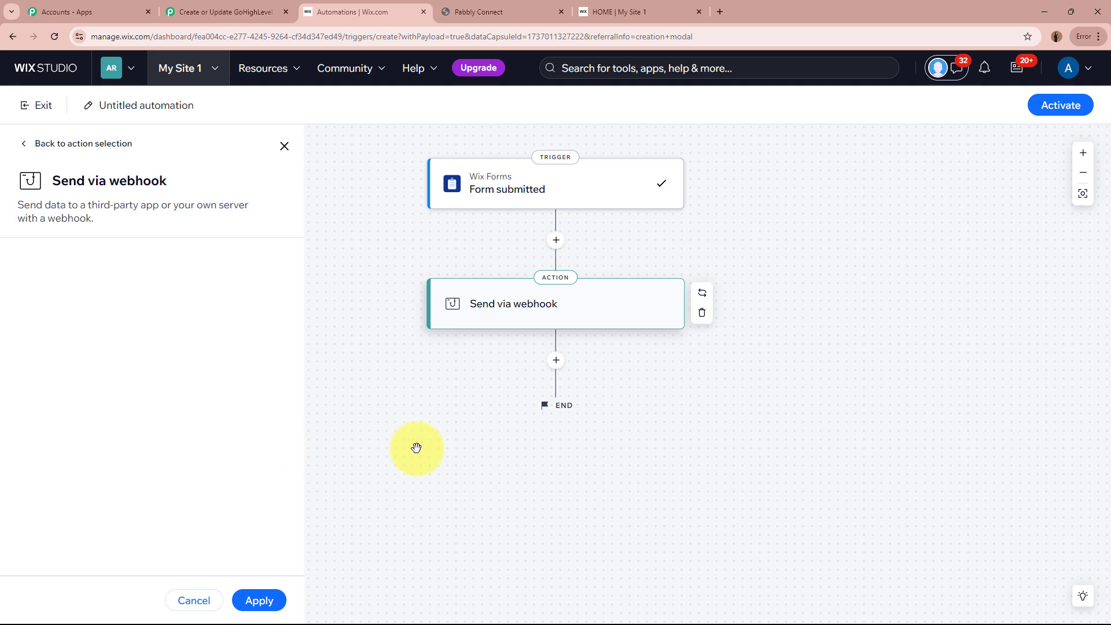
# Step: Paste the copied Pabbly webhook URL into Target URL and apply the action
pyautogui.click(98, 346)
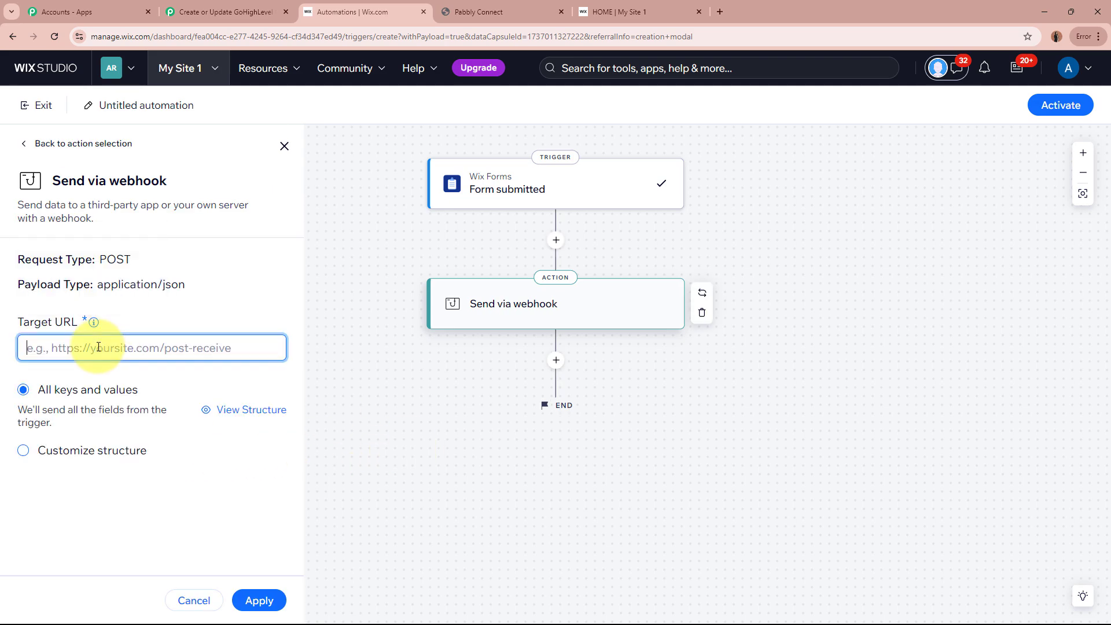
pyautogui.click(225, 12)
pyautogui.click(869, 509)
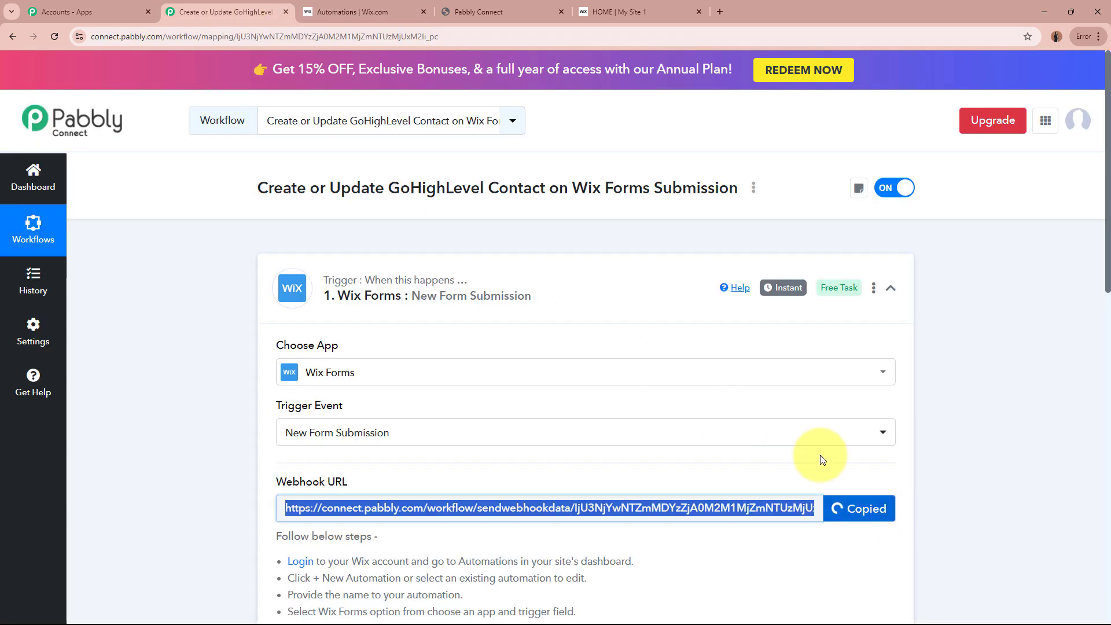
pyautogui.click(354, 12)
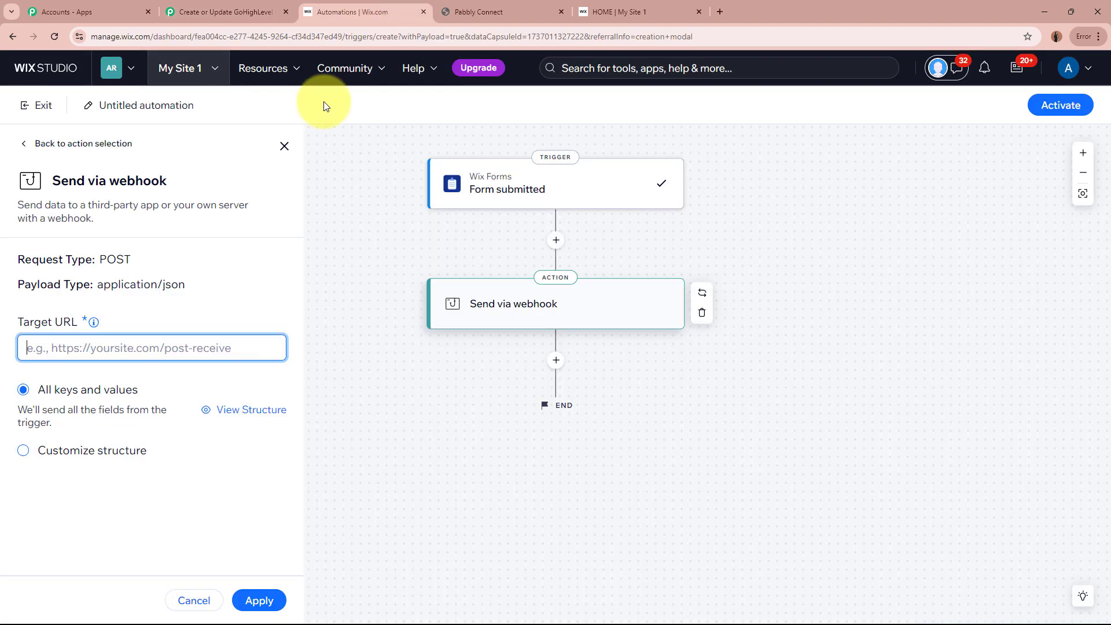
pyautogui.hotkey('ctrl', 'v')
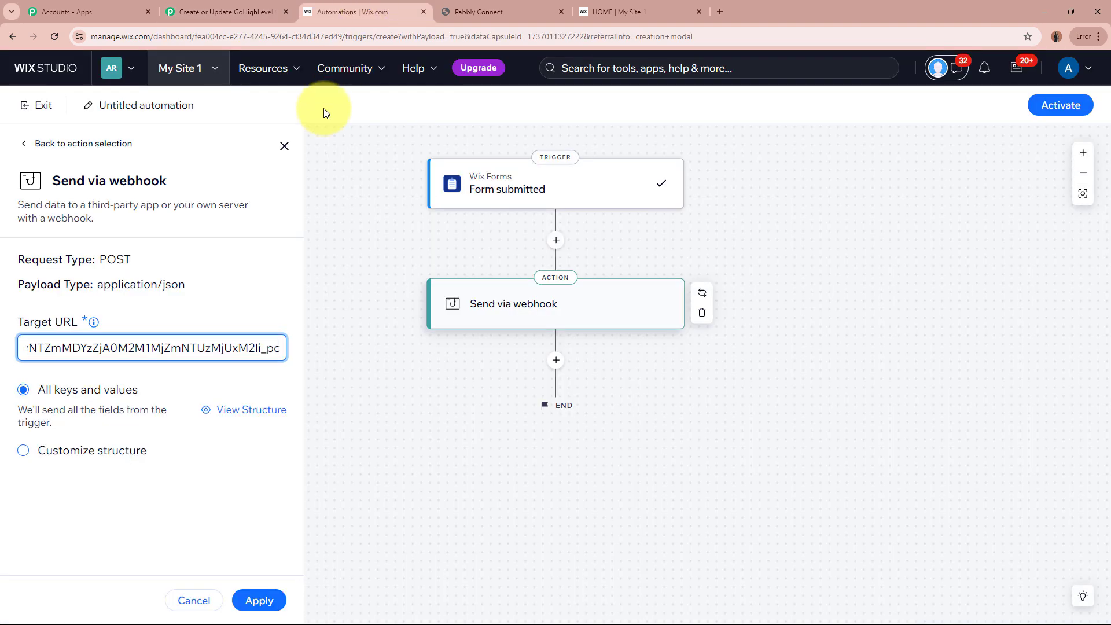
pyautogui.click(261, 601)
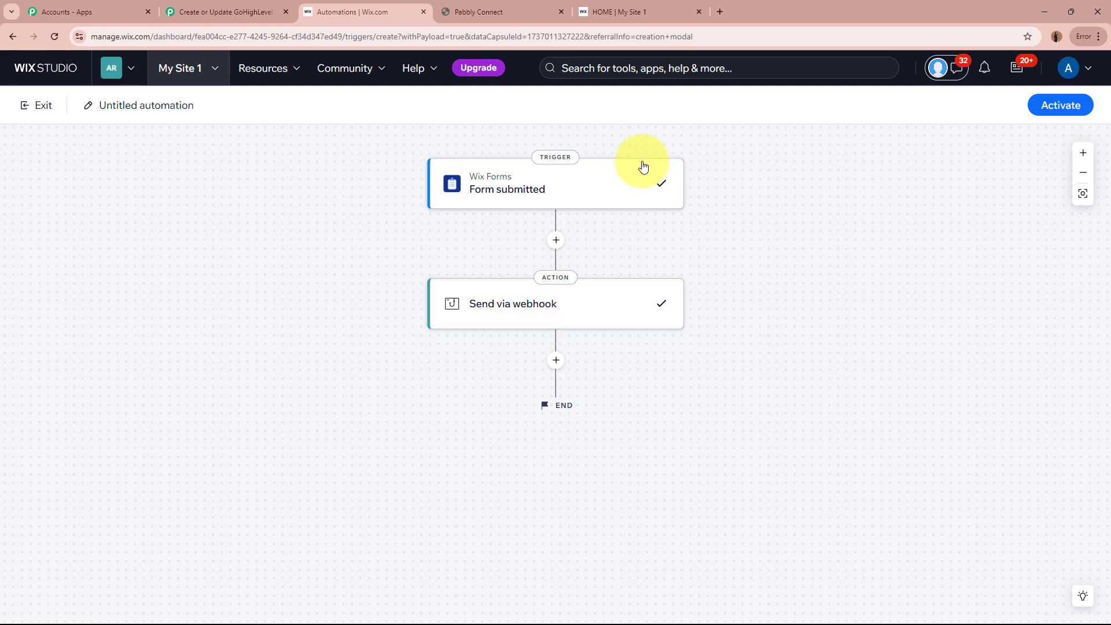
# Step: Rename the automation to 'GoHighLevel Contact' and activate it
pyautogui.click(117, 107)
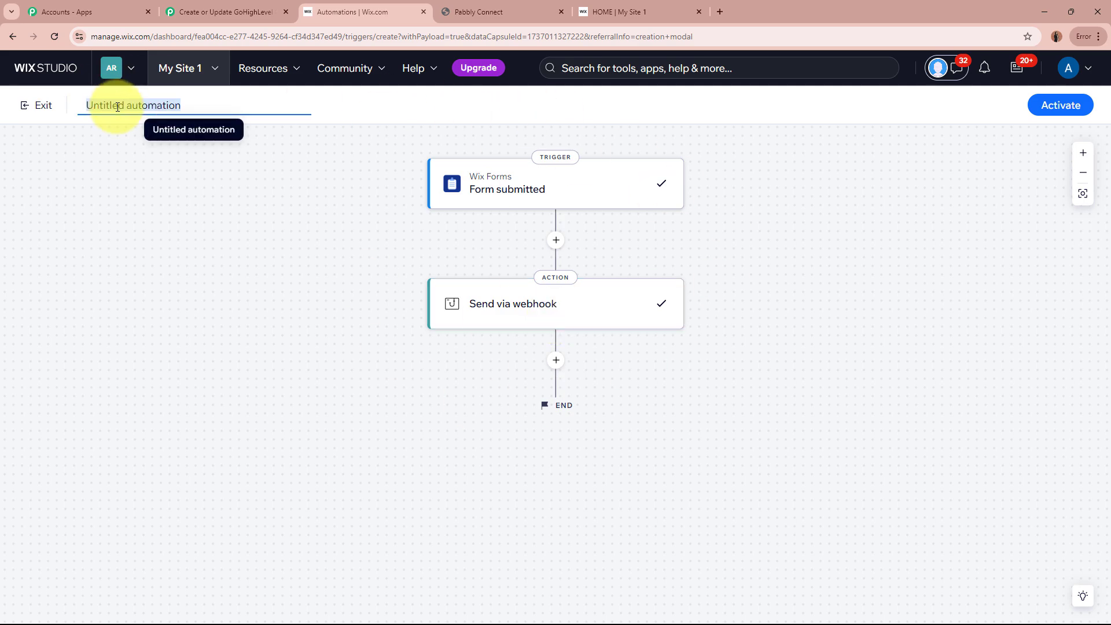
pyautogui.press('BackSpace')
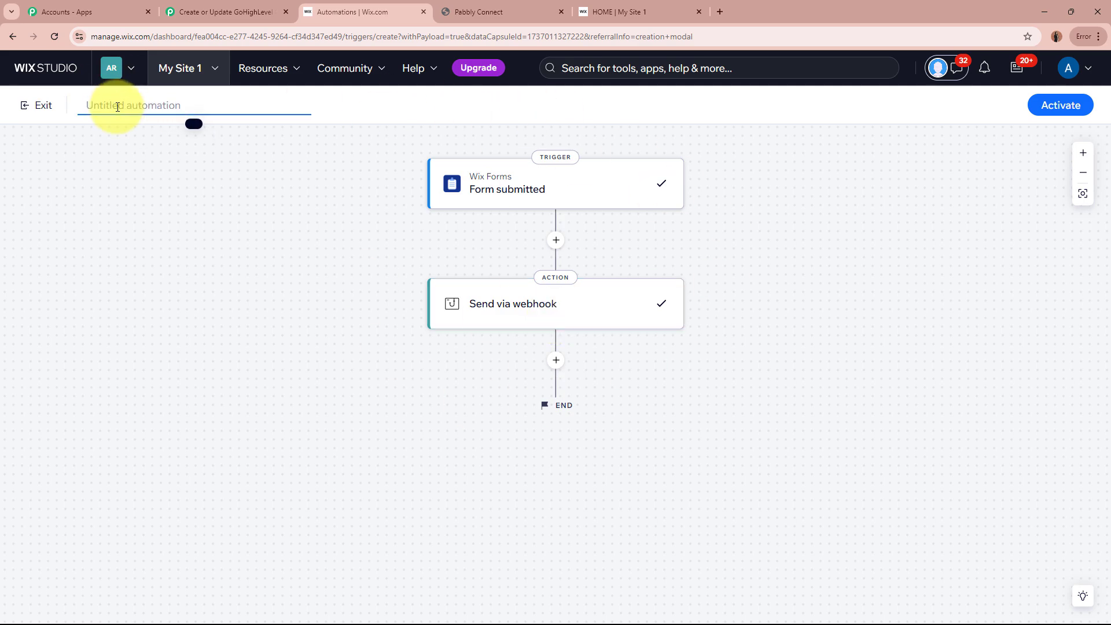
pyautogui.press('capslock')
pyautogui.hotkey('ctrl', 'v')
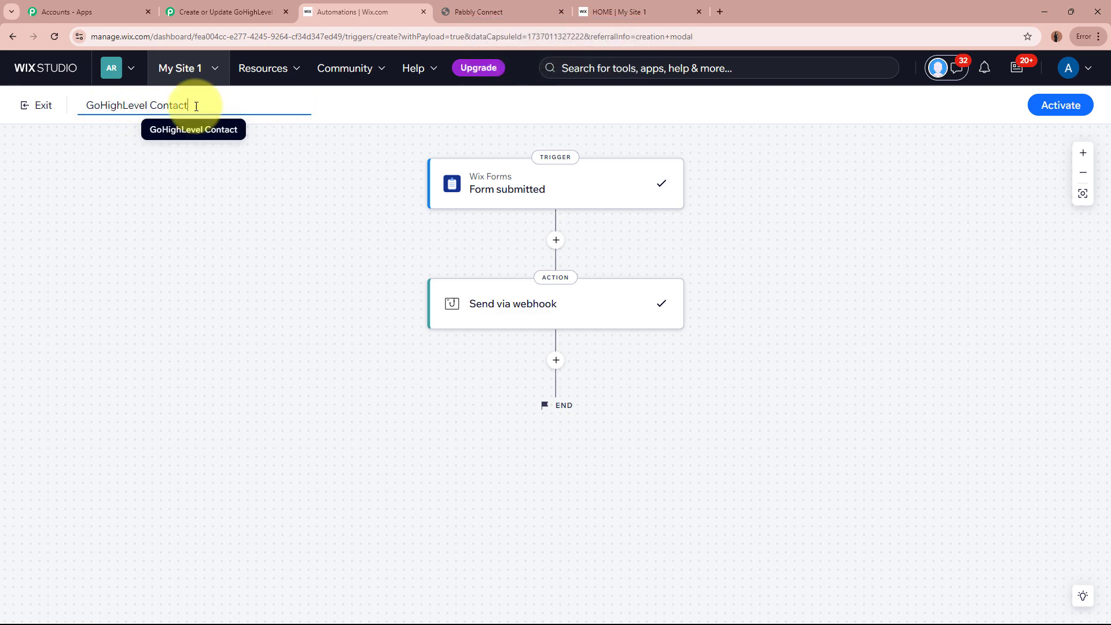
pyautogui.click(1064, 106)
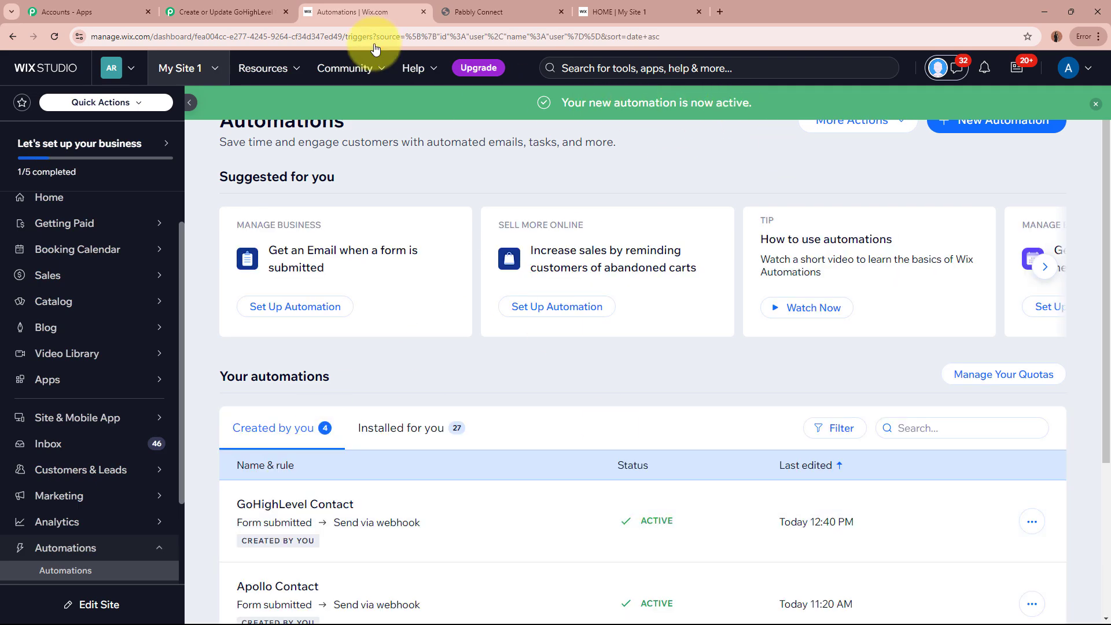
# Step: Return to the Pabbly workflow and scroll to the Wix Forms trigger's Waiting For Webhook Response button
pyautogui.click(226, 11)
pyautogui.scroll(-2, 210, 438)
pyautogui.scroll(-1, 207, 428)
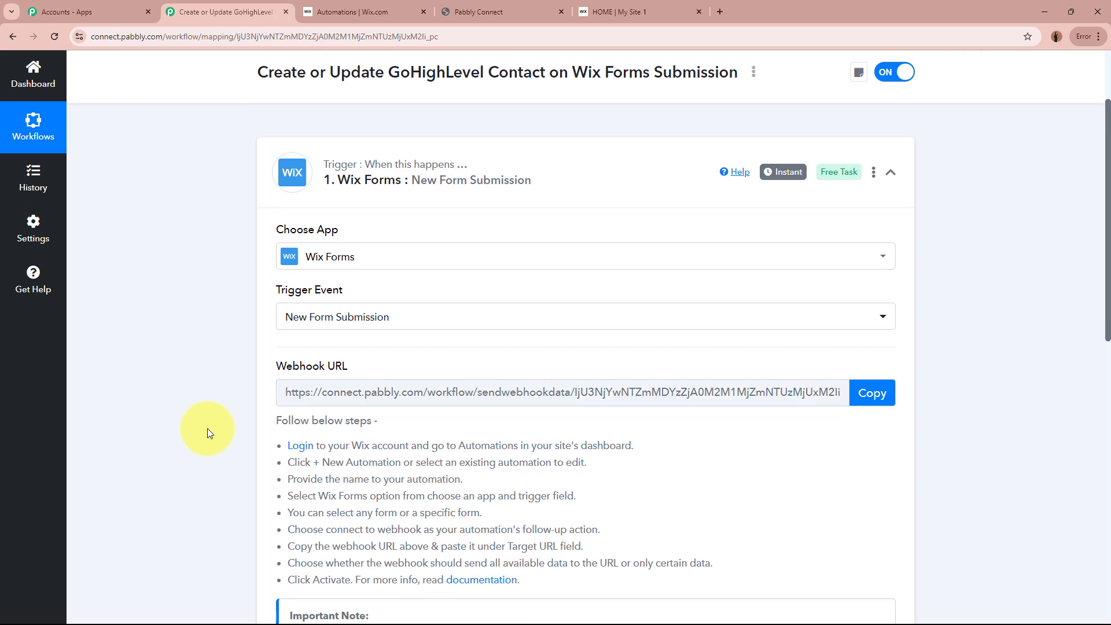
pyautogui.scroll(-2, 207, 428)
pyautogui.scroll(1, 207, 428)
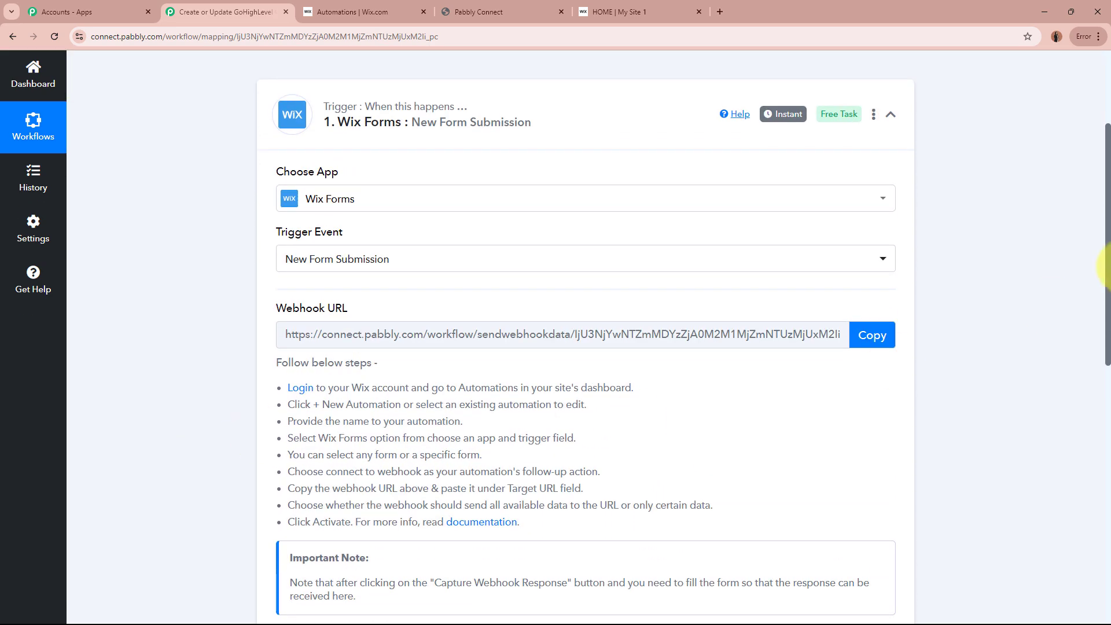
pyautogui.scroll(-5, 149, 299)
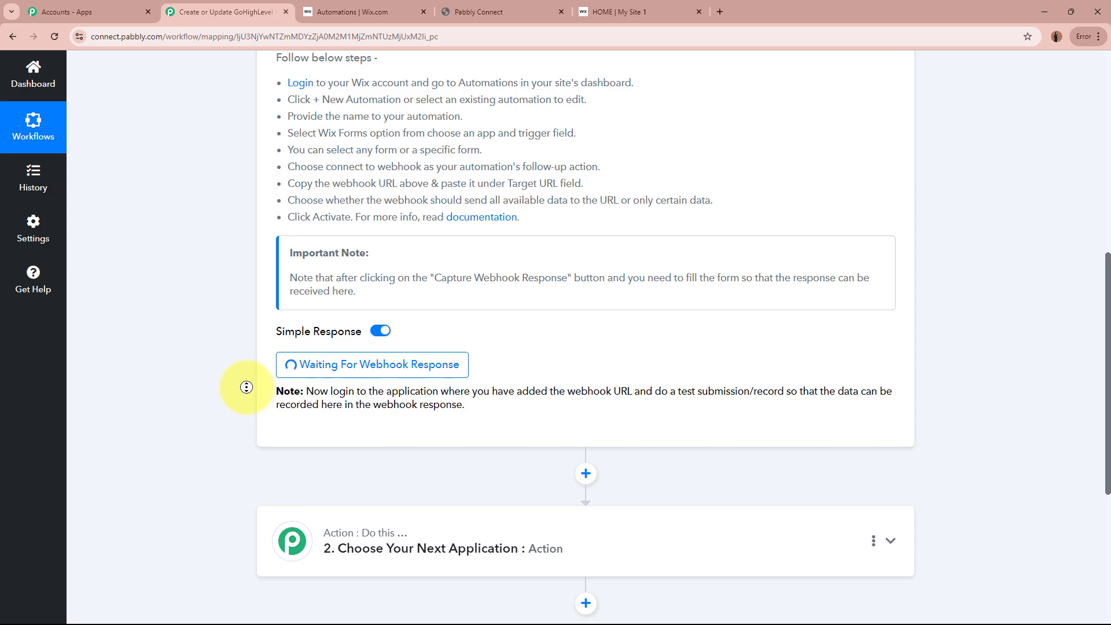
pyautogui.scroll(8, 248, 389)
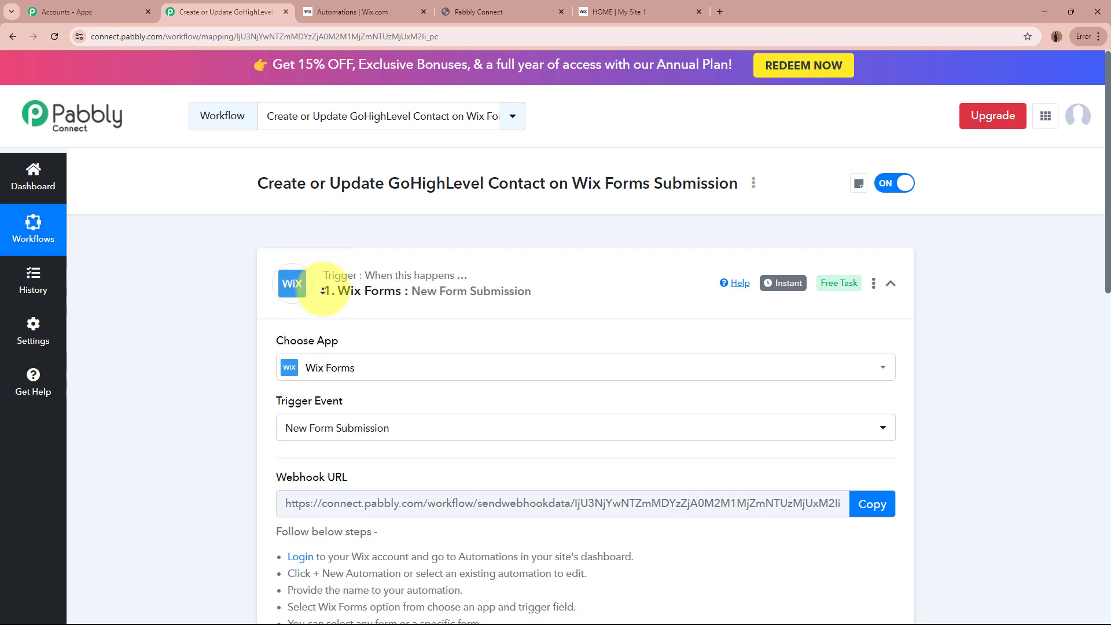
pyautogui.scroll(-8, 321, 230)
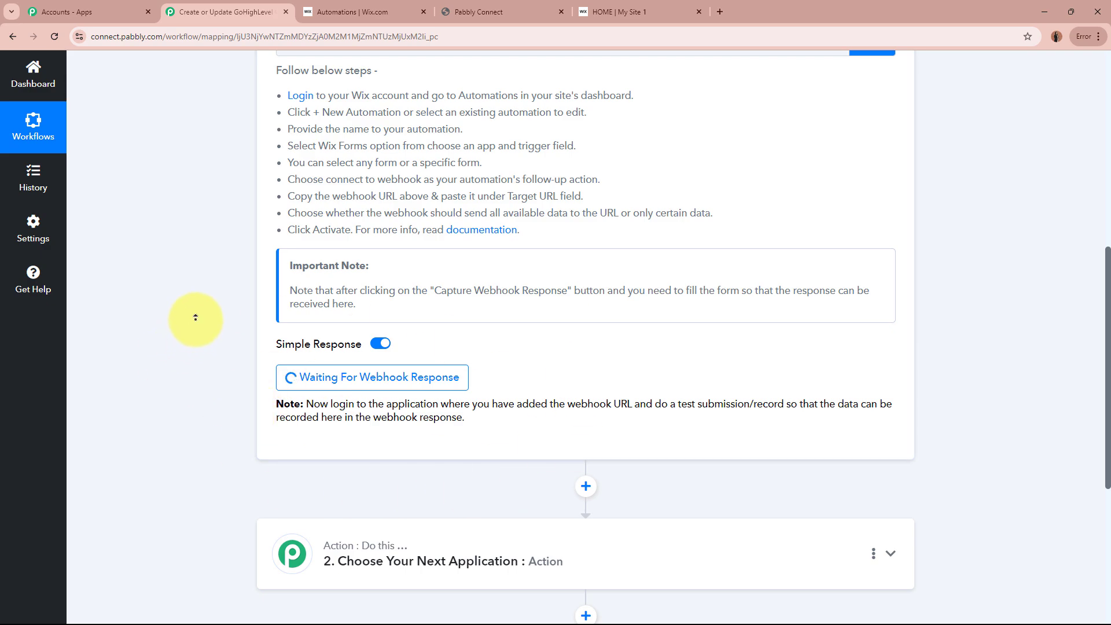
pyautogui.scroll(7, 195, 317)
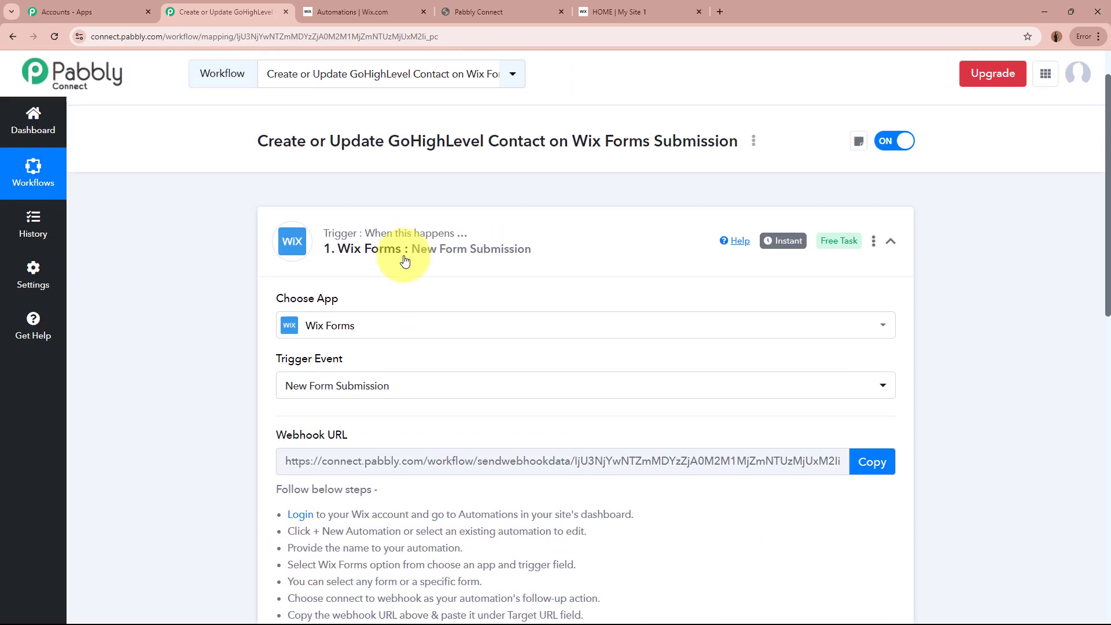
pyautogui.scroll(1, 385, 270)
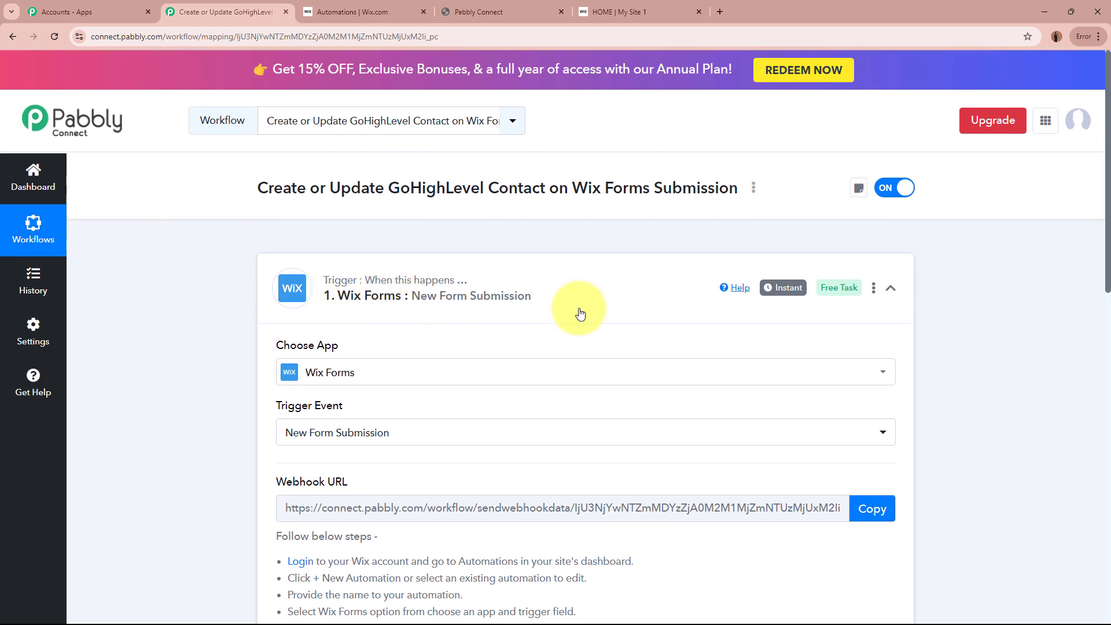
# Step: Enter First name Test and Last name Lead in the Wix Contact Us form
pyautogui.click(625, 8)
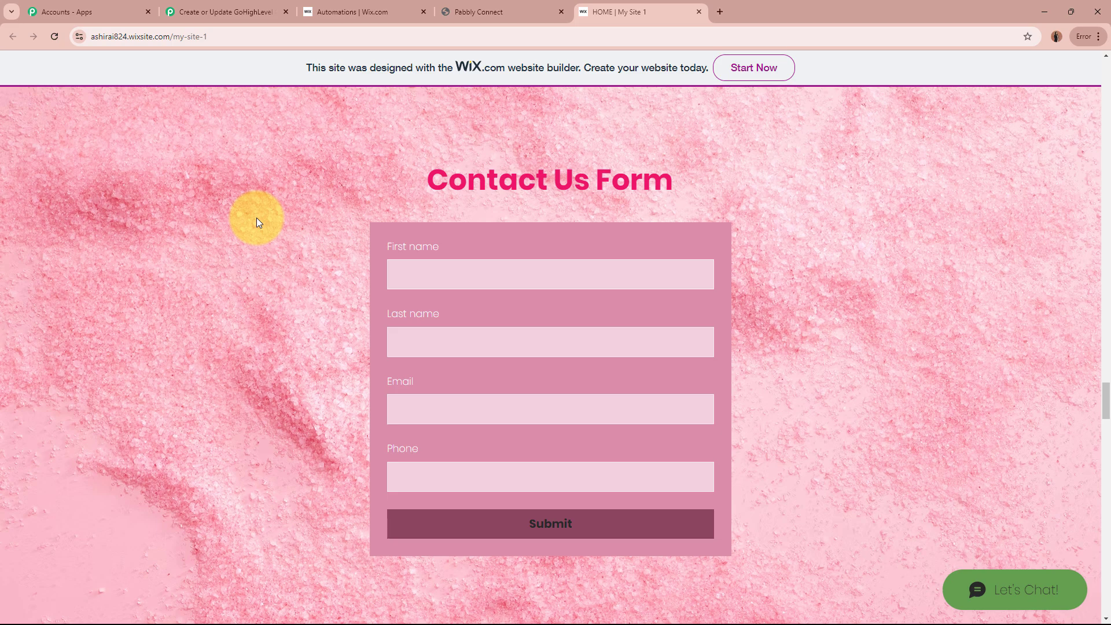
pyautogui.click(486, 275)
pyautogui.press('capslock')
pyautogui.write('Test')
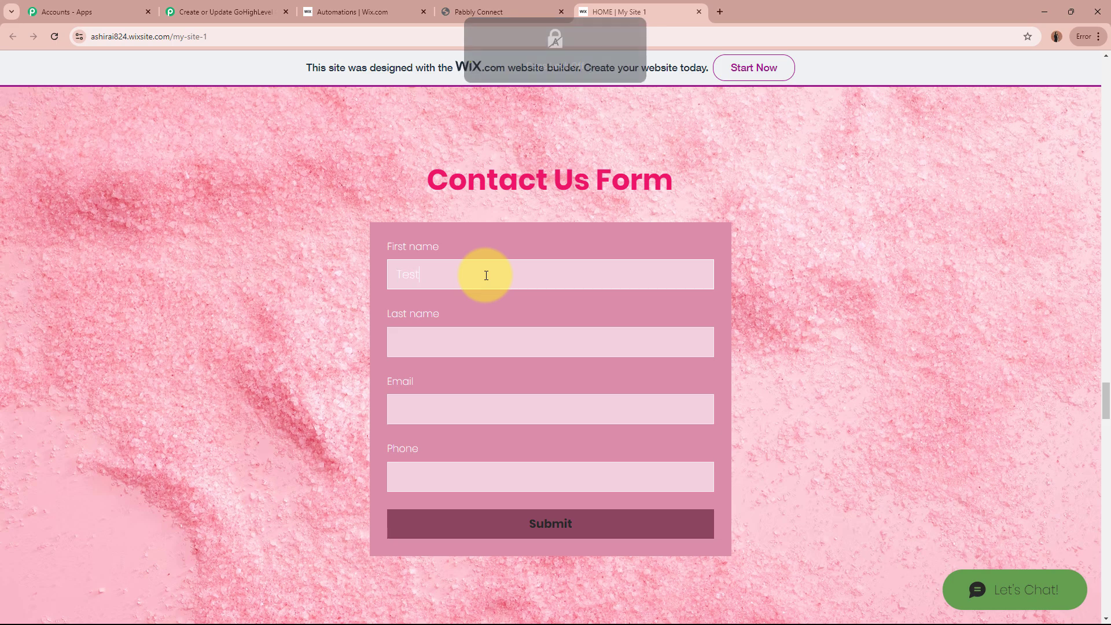
pyautogui.click(500, 338)
pyautogui.press('capslock')
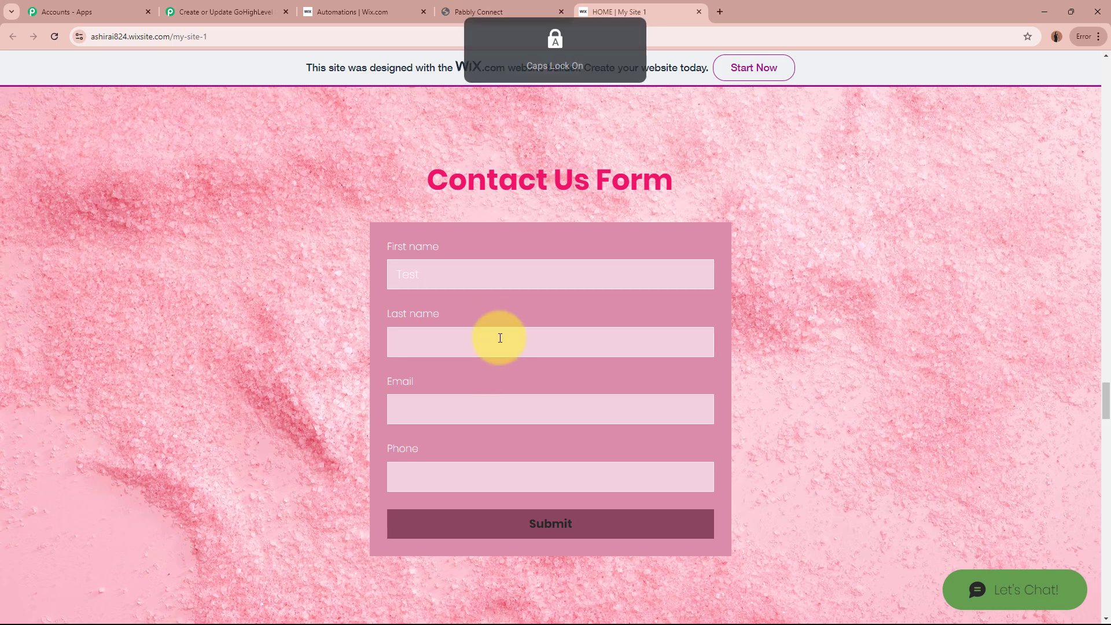
pyautogui.write('Lead')
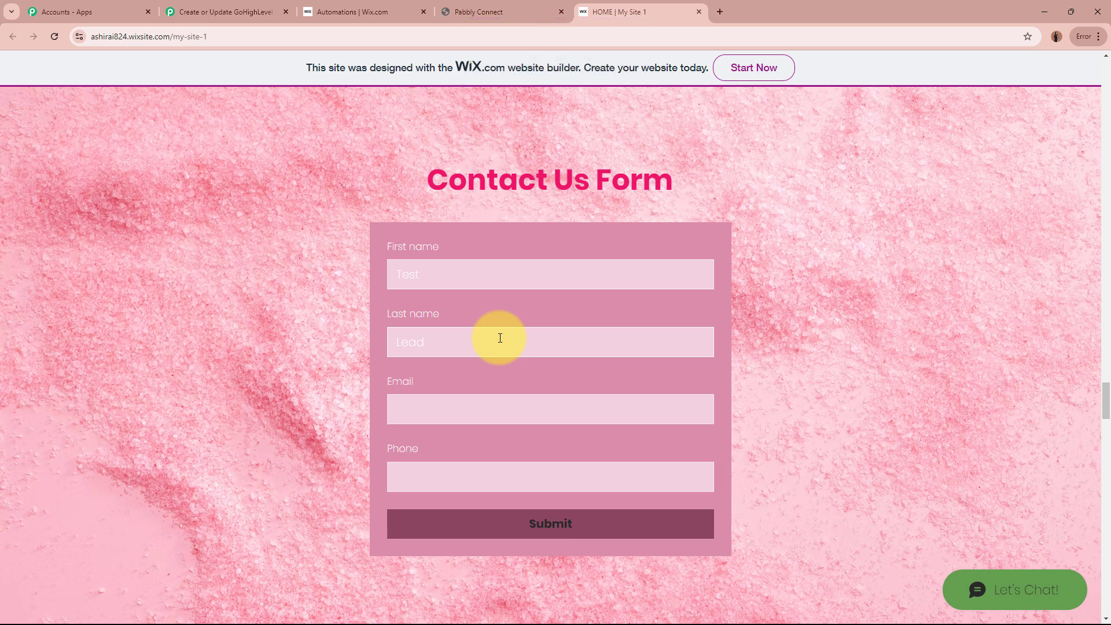
# Step: Fill in a test email and a +91 phone number, then submit the form
pyautogui.click(497, 416)
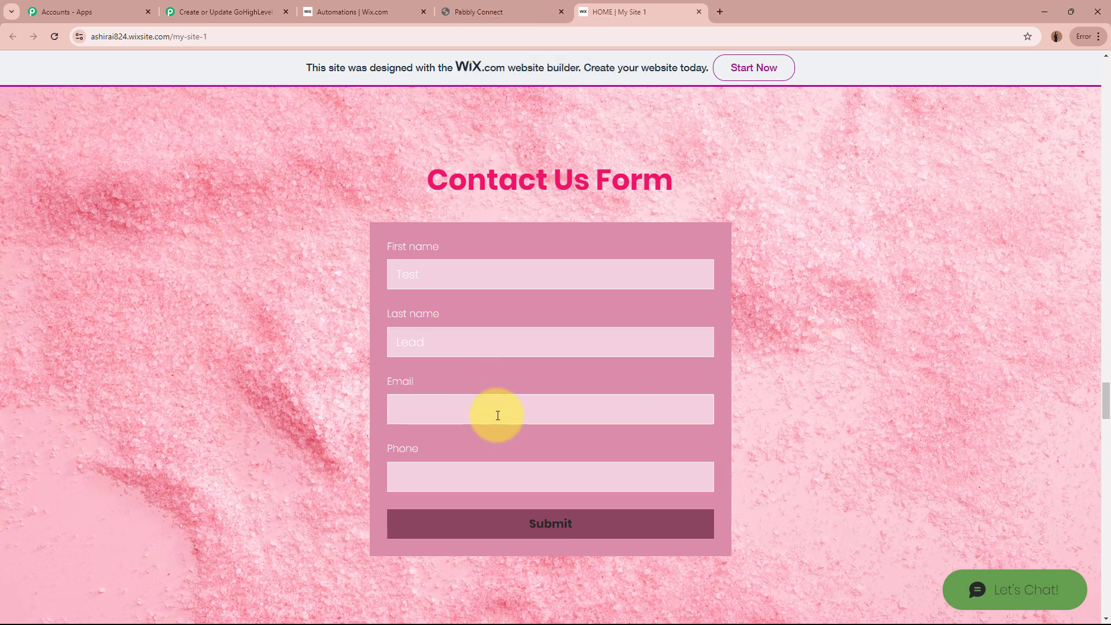
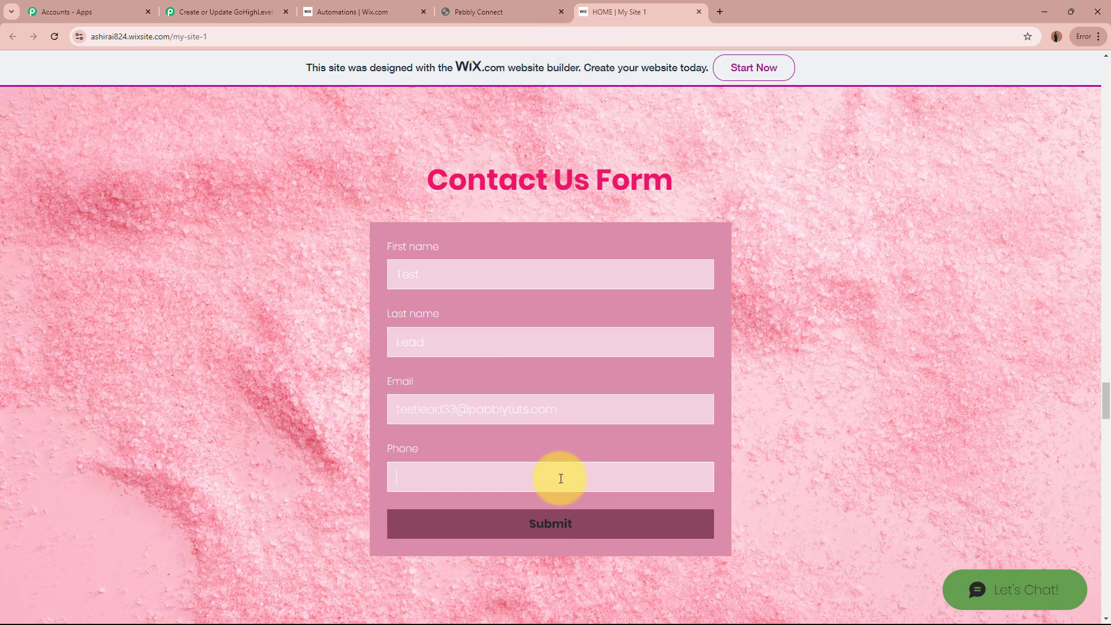
pyautogui.click(561, 479)
pyautogui.click(216, 435)
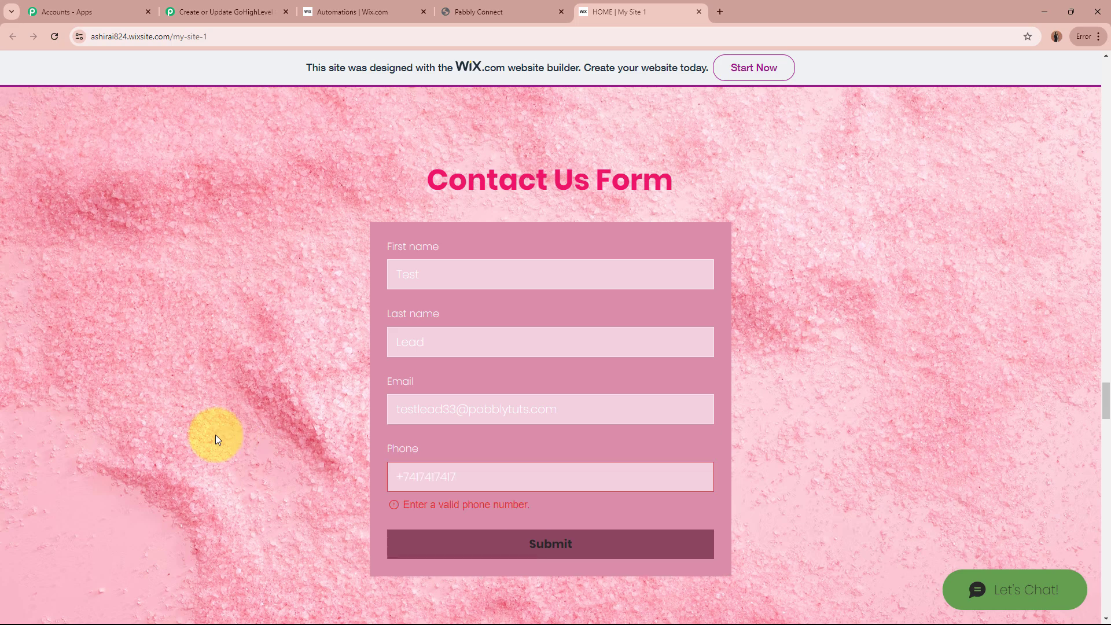
pyautogui.click(404, 480)
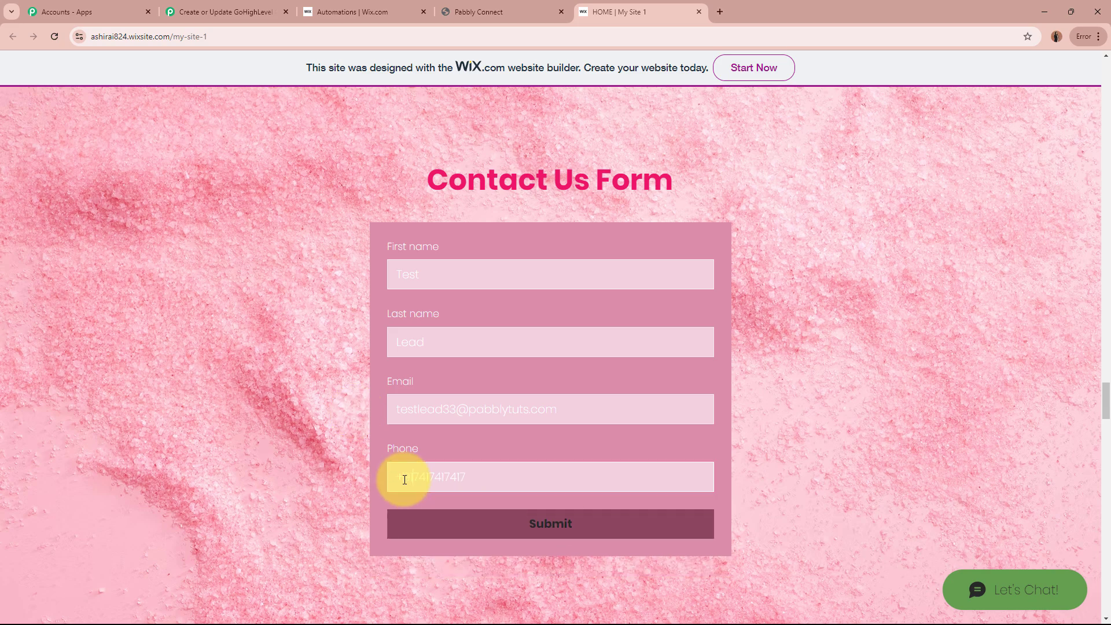
pyautogui.write('91')
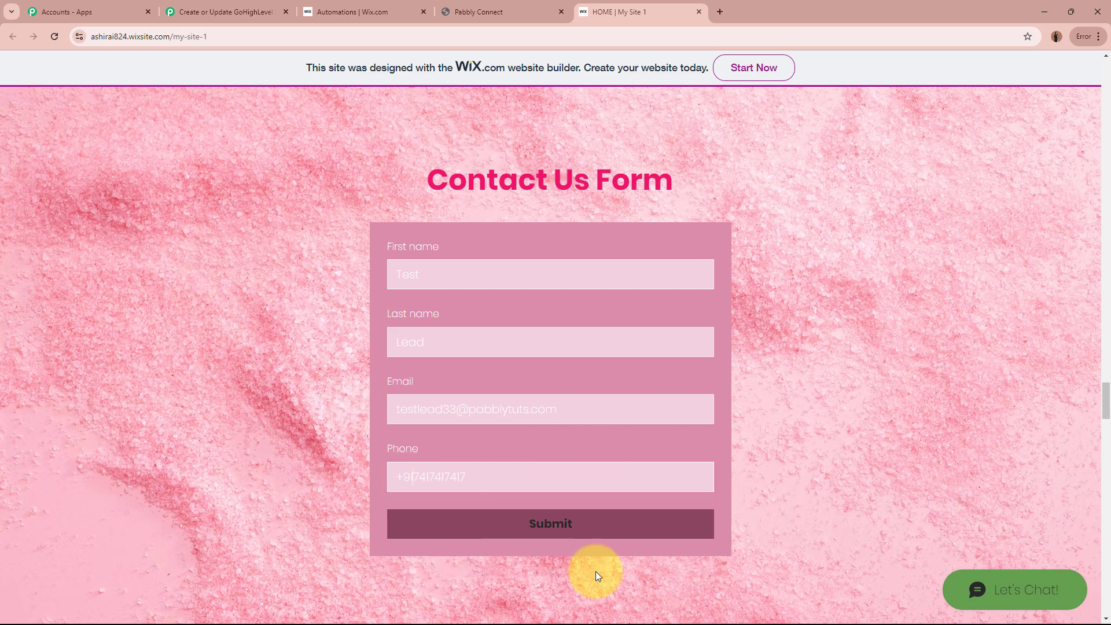
pyautogui.click(618, 524)
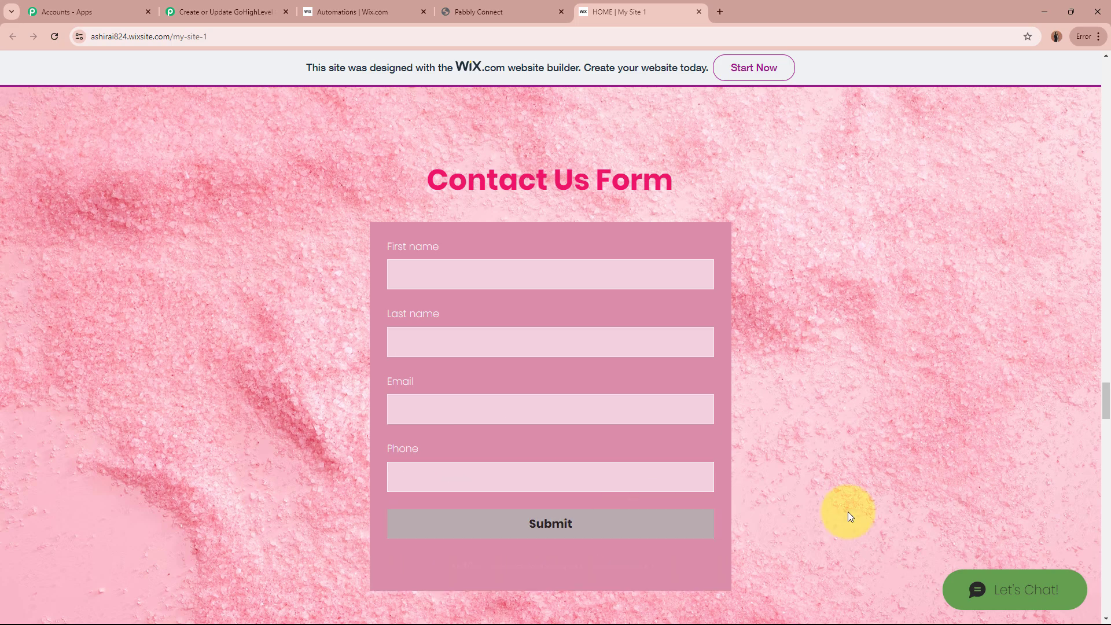
pyautogui.moveTo(446, 567); pyautogui.dragTo(686, 561)
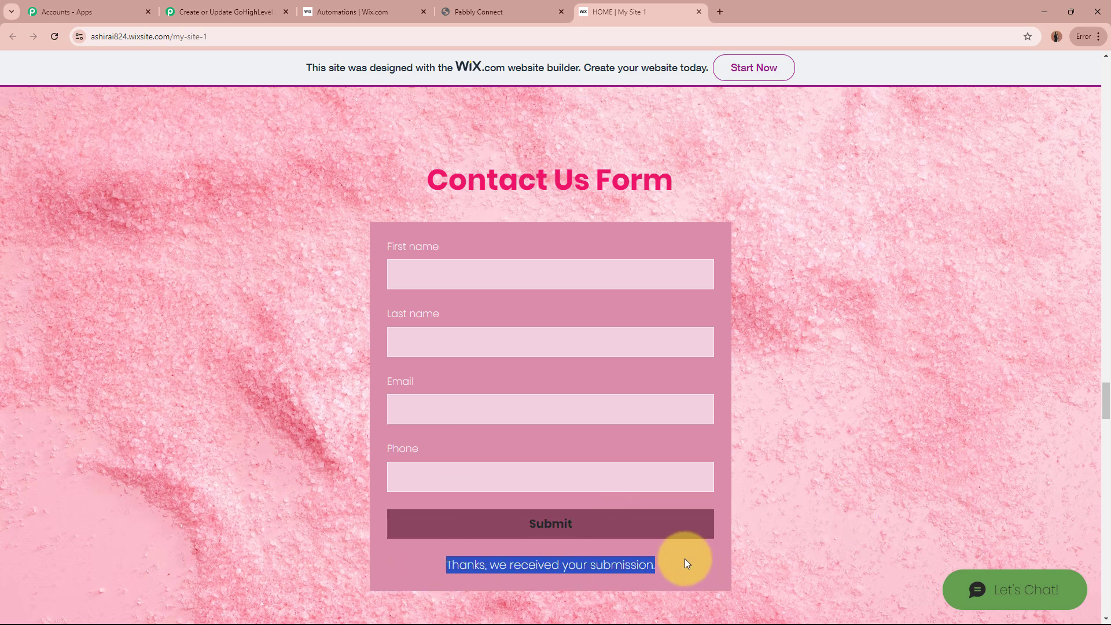
pyautogui.click(686, 558)
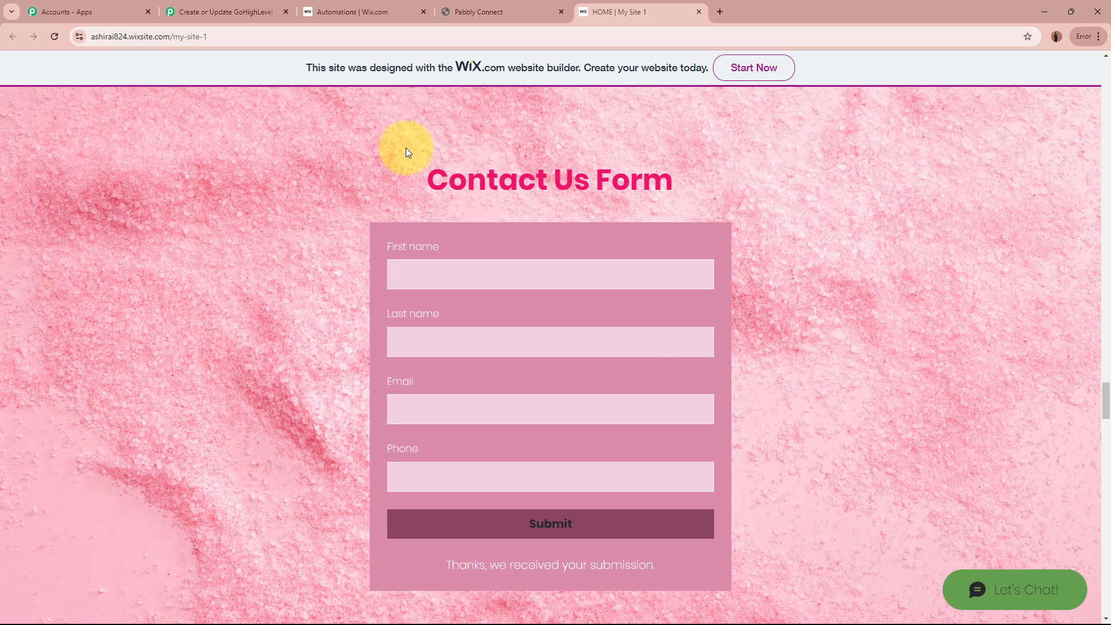
# Step: Review the captured webhook values: phone, email, first name Test and last name Lead
pyautogui.click(223, 12)
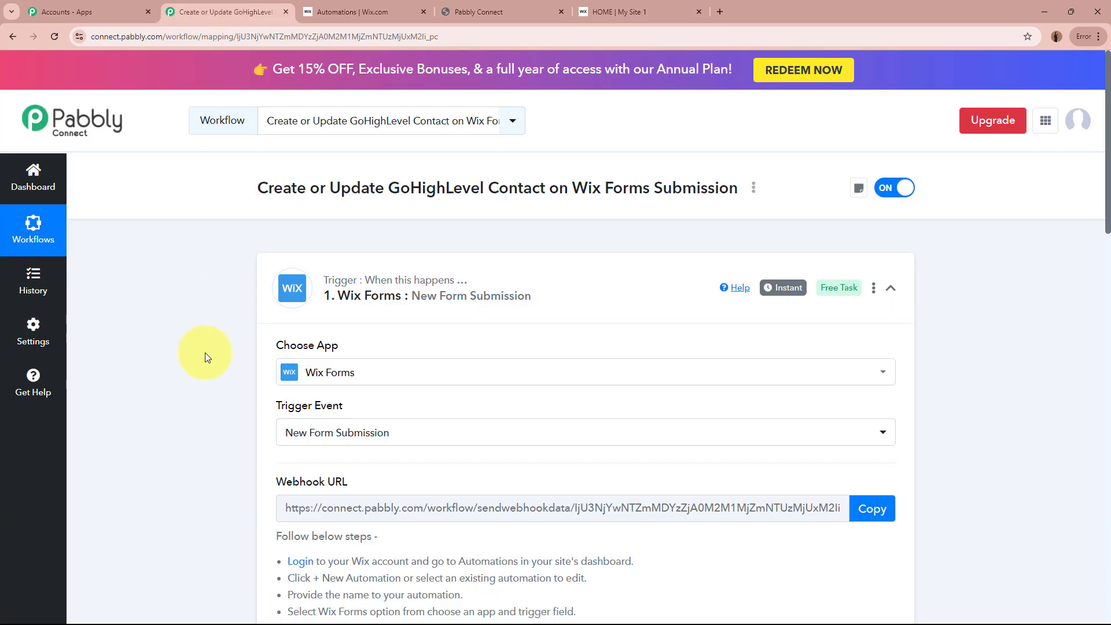
pyautogui.scroll(-9, 206, 353)
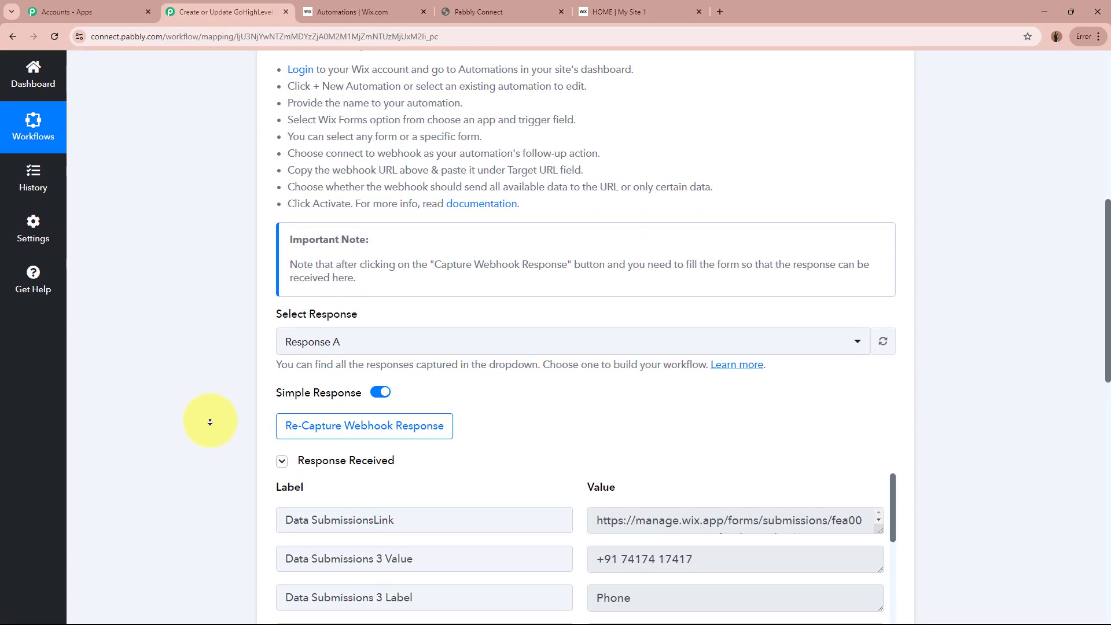
pyautogui.scroll(-3, 210, 422)
pyautogui.scroll(-2, 209, 422)
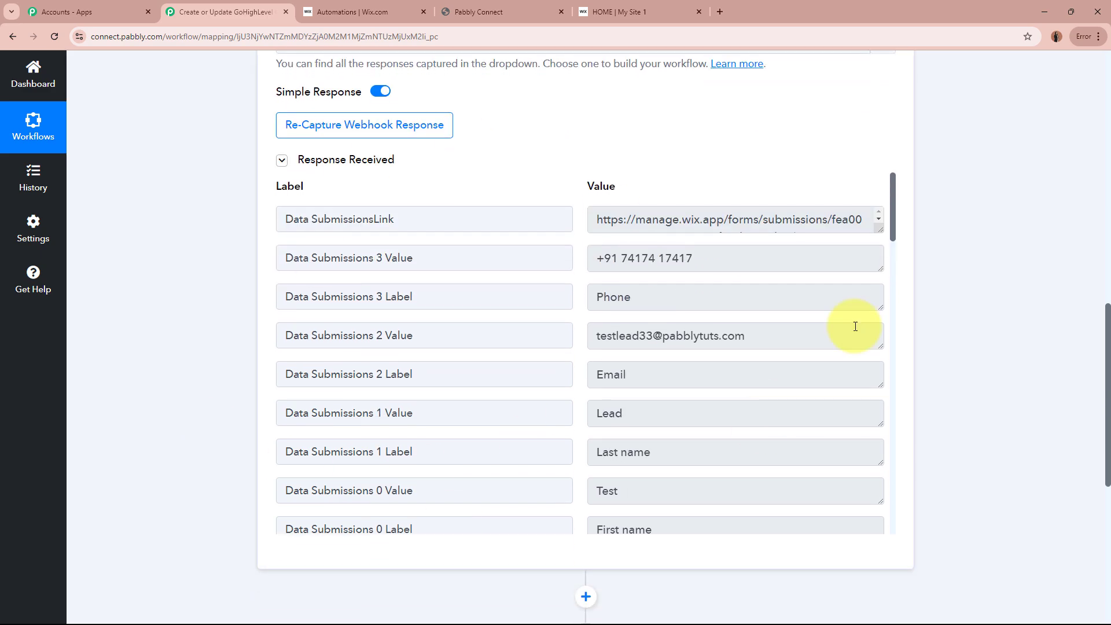
pyautogui.scroll(-2, 161, 331)
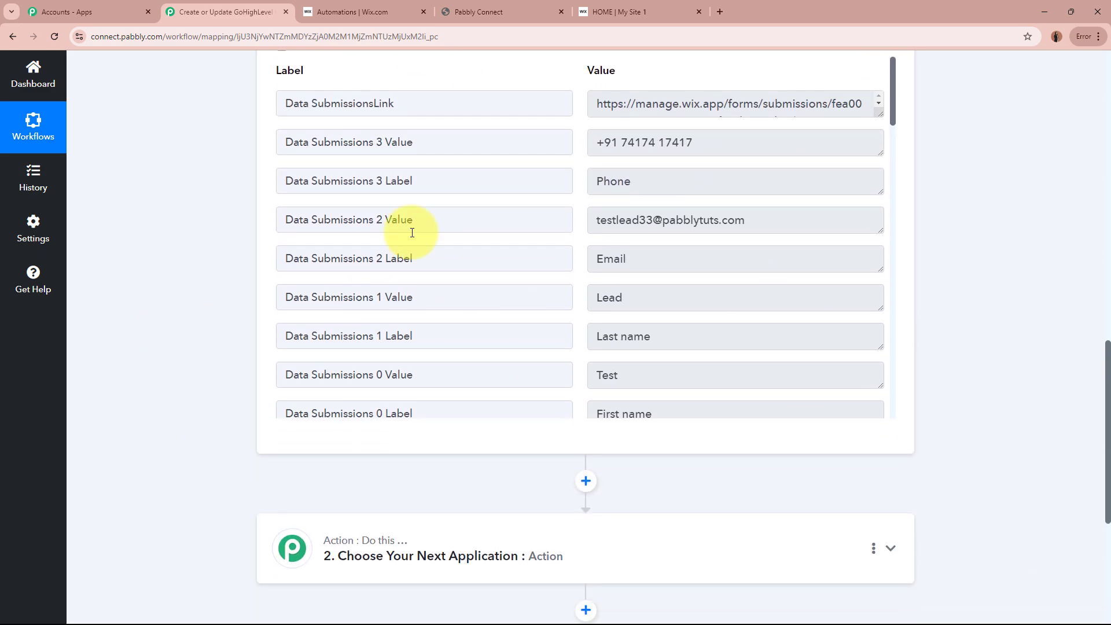
pyautogui.moveTo(707, 139); pyautogui.dragTo(541, 137)
pyautogui.click(616, 220)
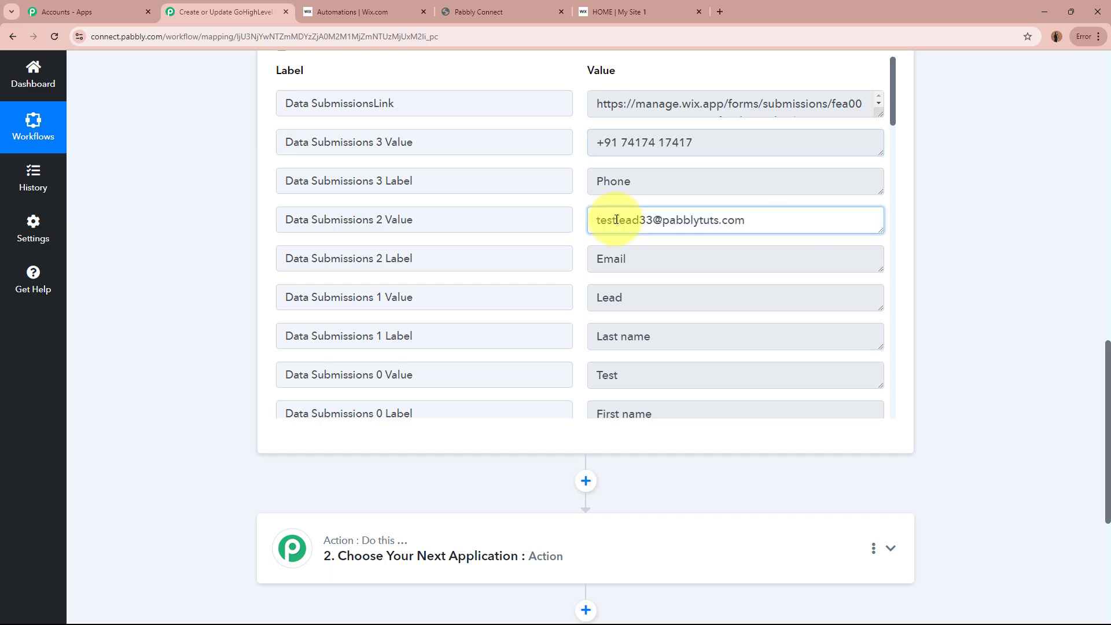
pyautogui.tripleClick(616, 220)
pyautogui.click(740, 222)
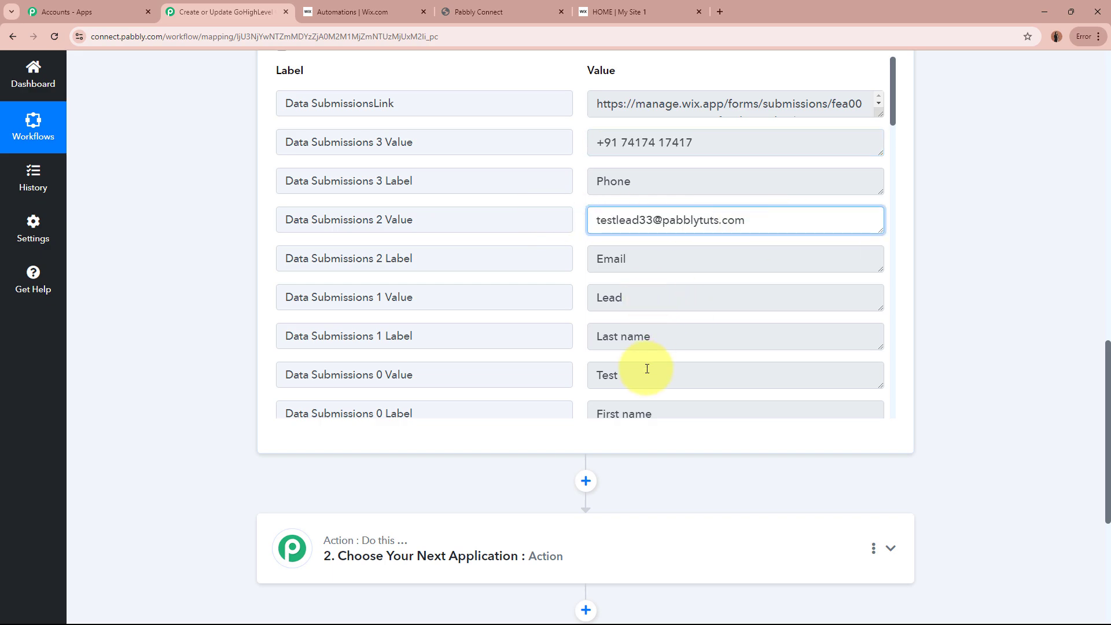
pyautogui.moveTo(647, 370); pyautogui.dragTo(582, 368)
pyautogui.moveTo(654, 299); pyautogui.dragTo(571, 288)
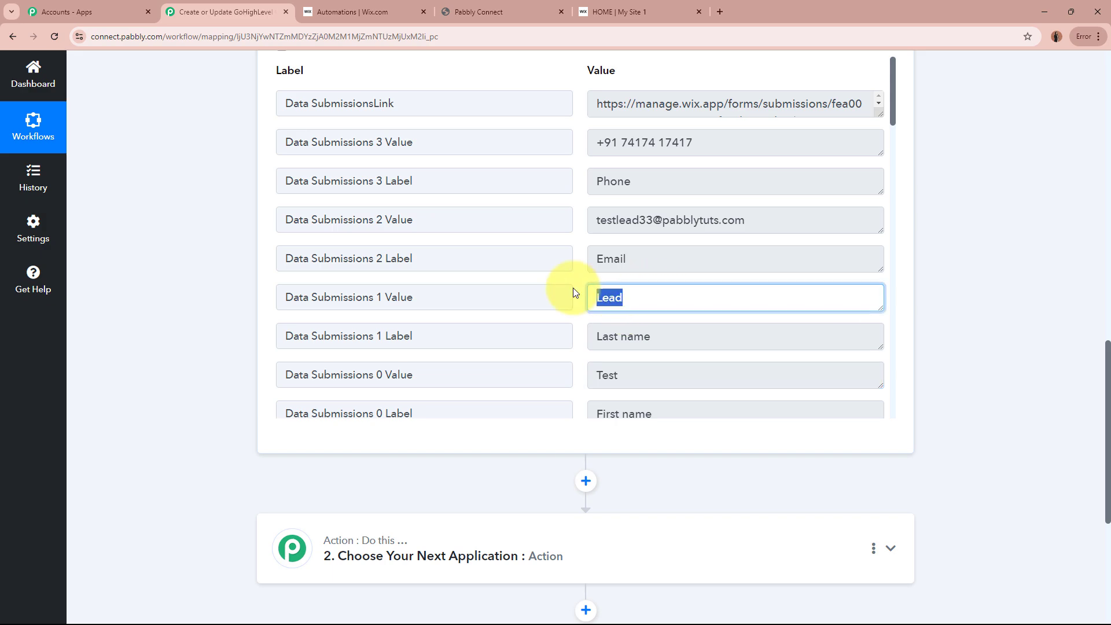
pyautogui.click(967, 310)
# Step: Collapse the Wix Forms trigger step to reveal the unconfigured action step below it
pyautogui.scroll(1, 967, 290)
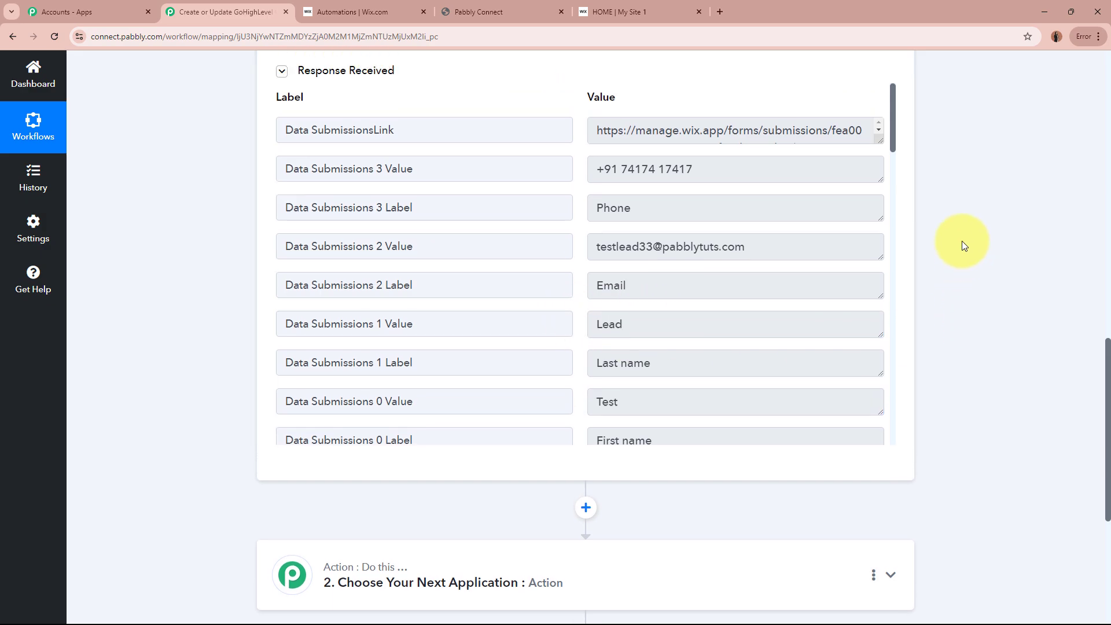
pyautogui.scroll(1, 963, 241)
pyautogui.scroll(15, 958, 328)
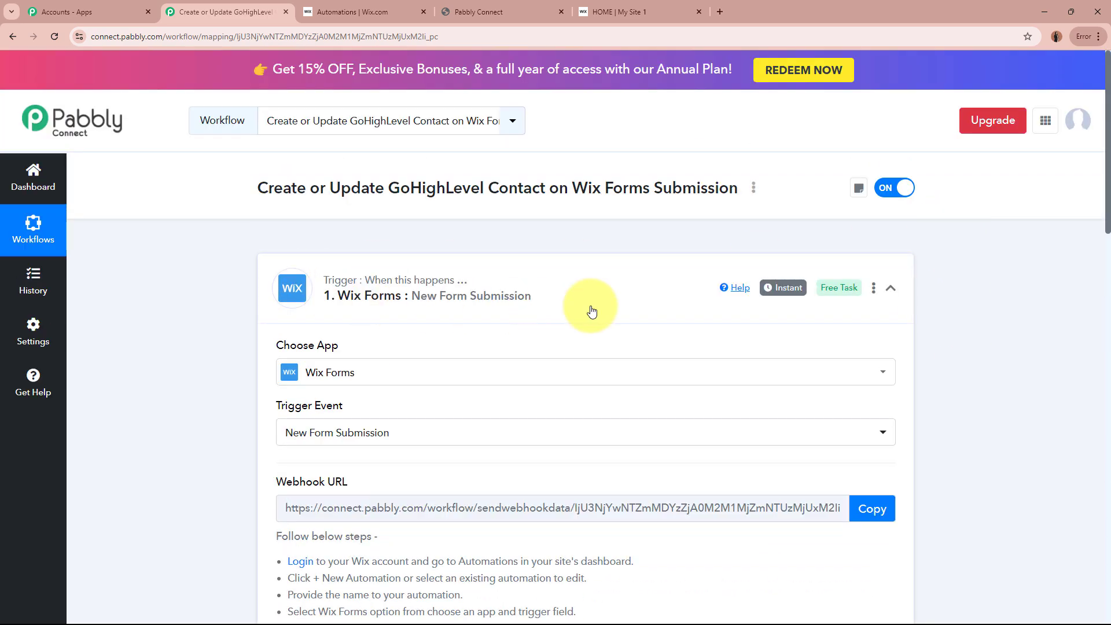
pyautogui.click(627, 300)
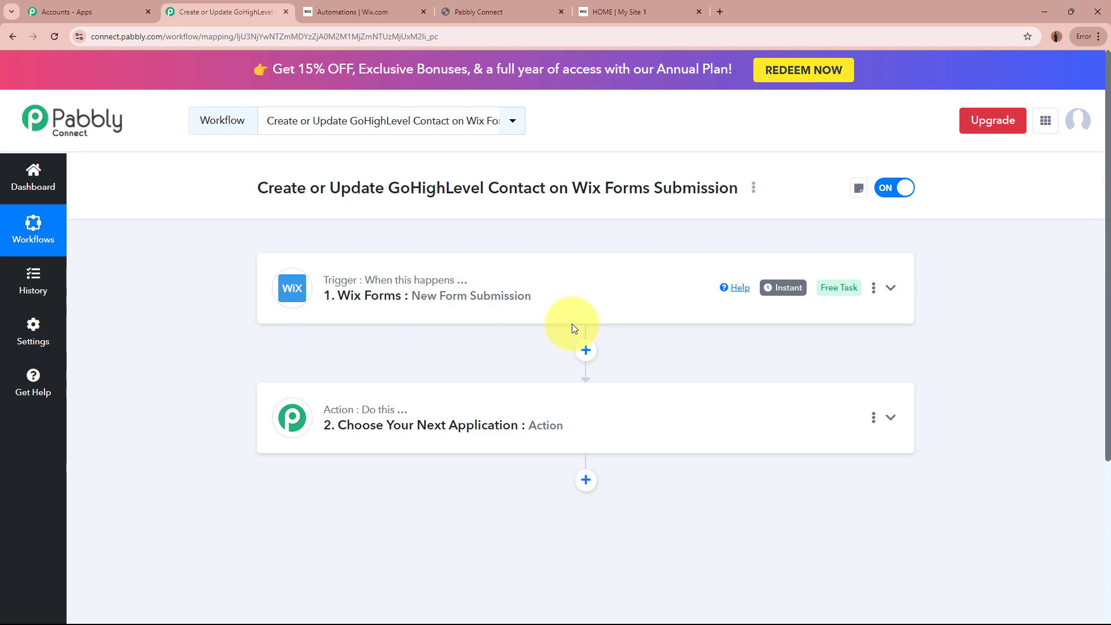
pyautogui.click(662, 7)
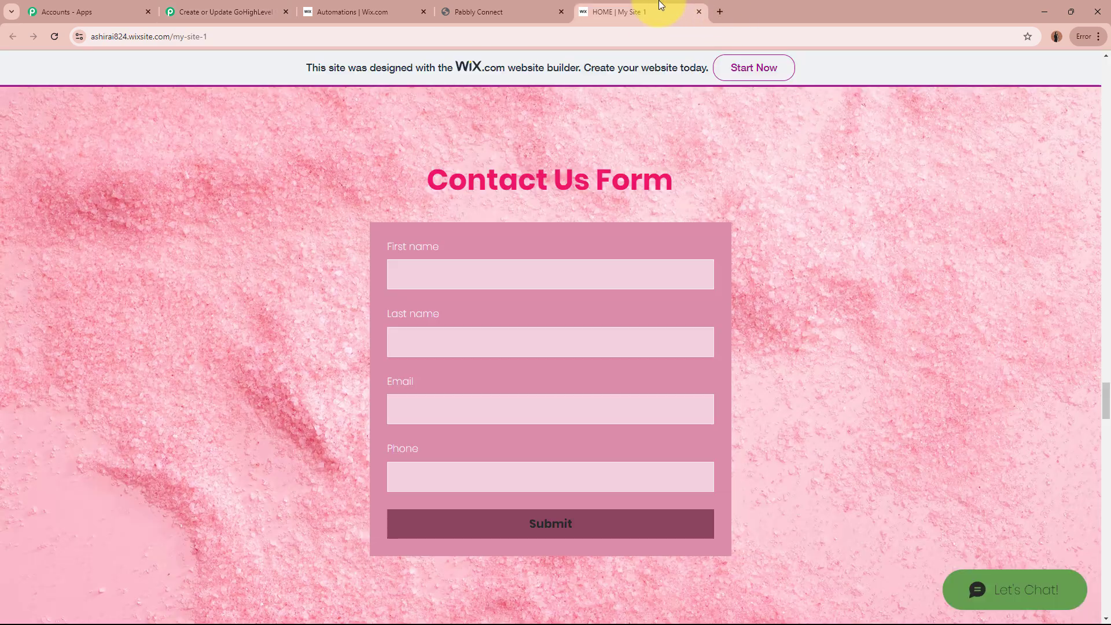
pyautogui.click(243, 10)
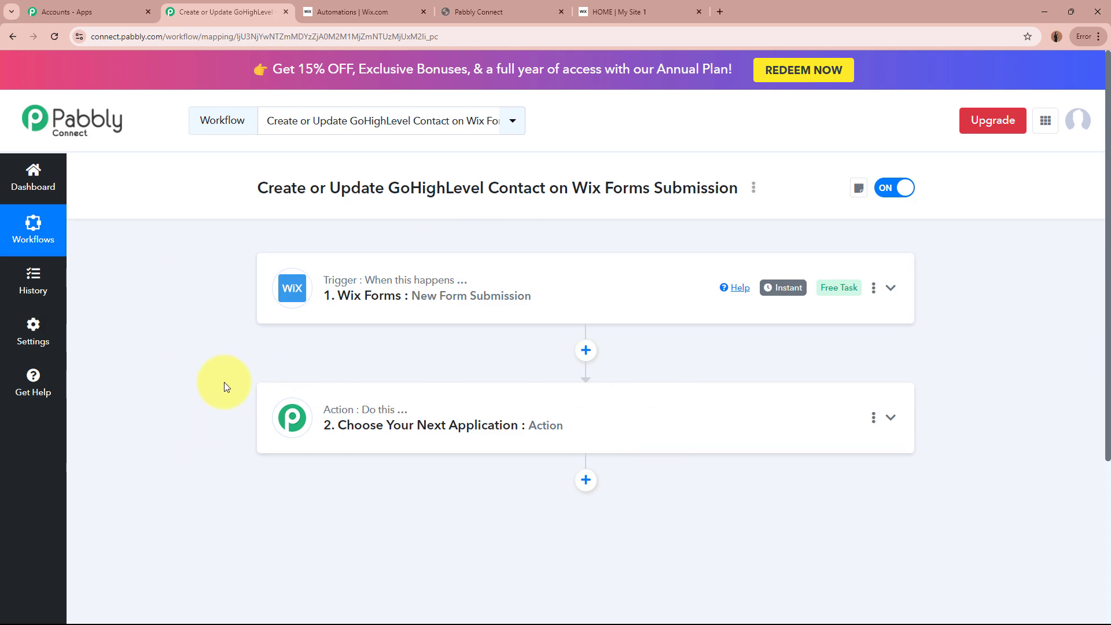
pyautogui.moveTo(310, 187); pyautogui.dragTo(560, 188)
pyautogui.click(710, 185)
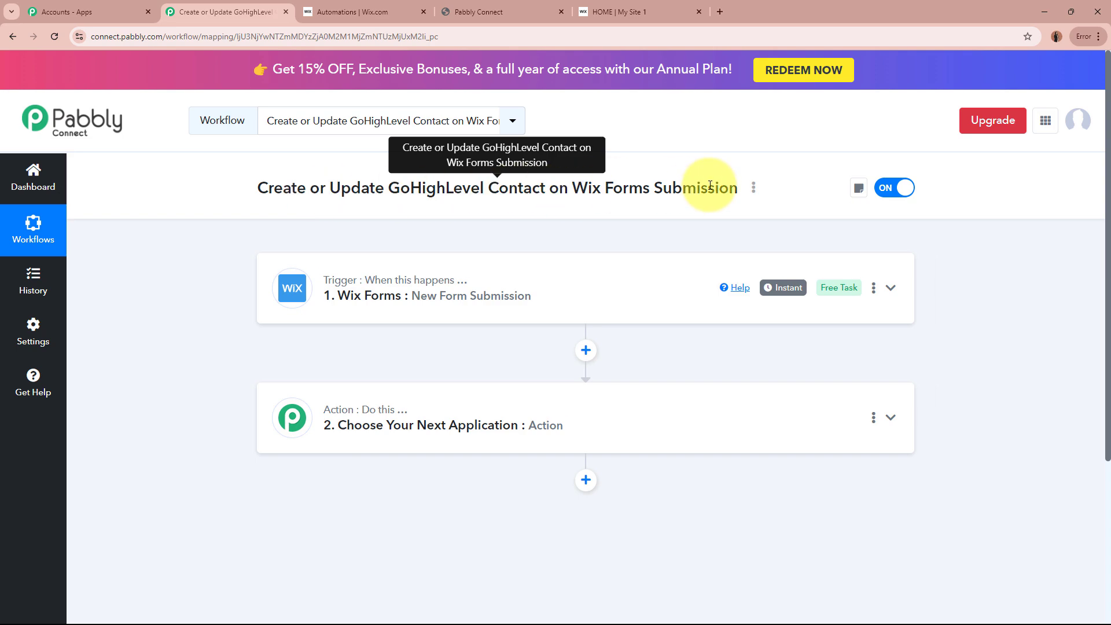
# Step: Set the second step's app to LeadConnector V2 by searching 'Lead'
pyautogui.click(715, 416)
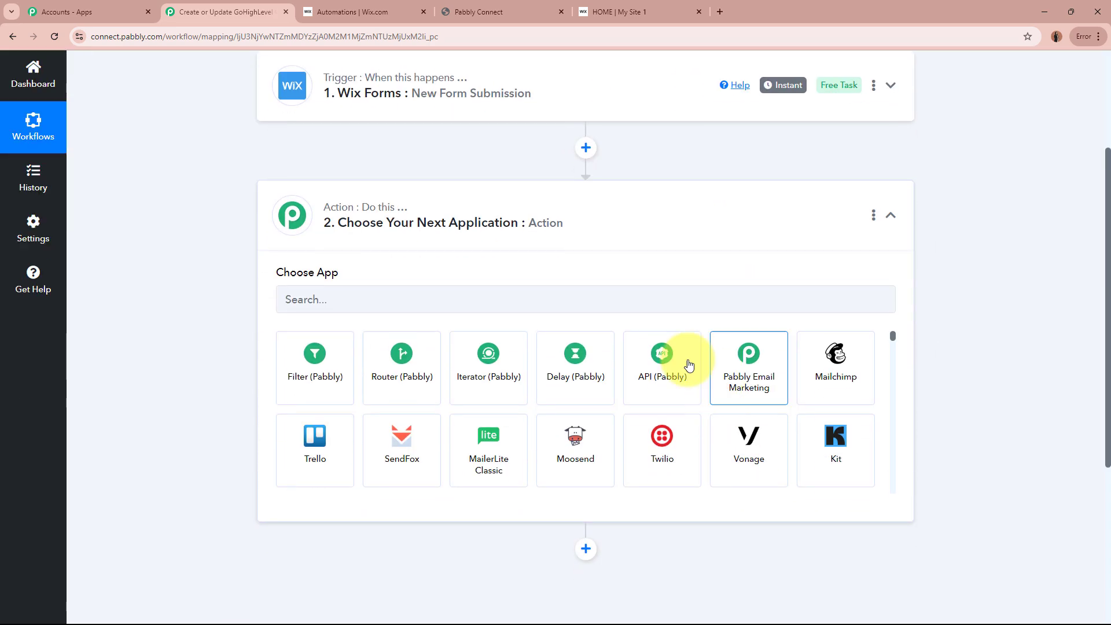
pyautogui.click(640, 298)
pyautogui.press('capslock')
pyautogui.write('L')
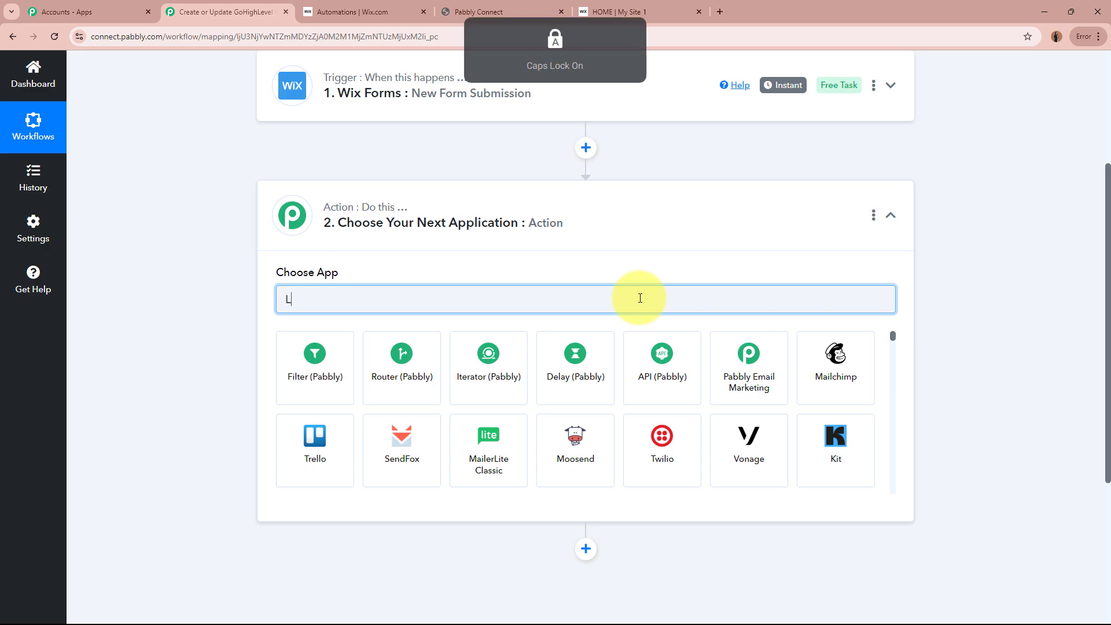
pyautogui.write('ead')
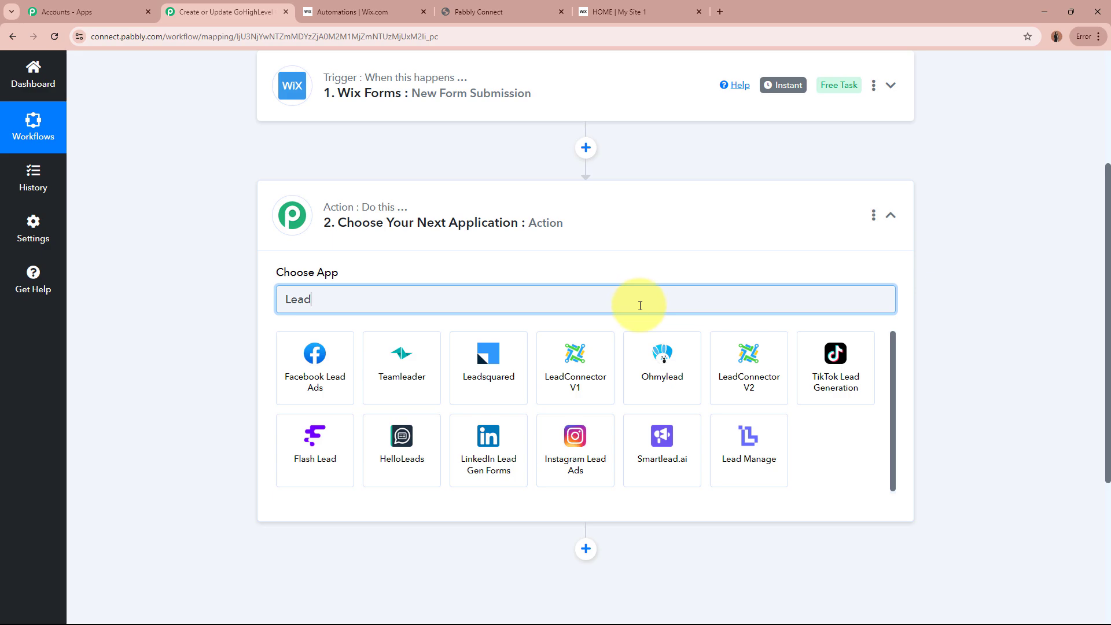
pyautogui.click(724, 367)
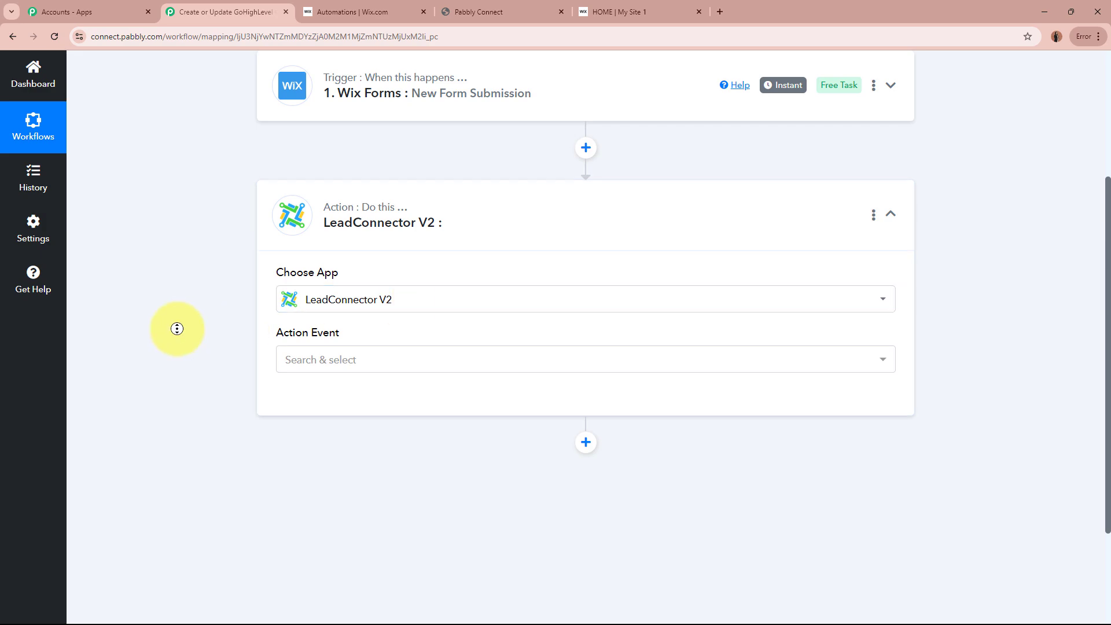
# Step: Choose 'Create or Update a Contact' as the LeadConnector V2 action event
pyautogui.scroll(-1, 177, 329)
pyautogui.click(358, 310)
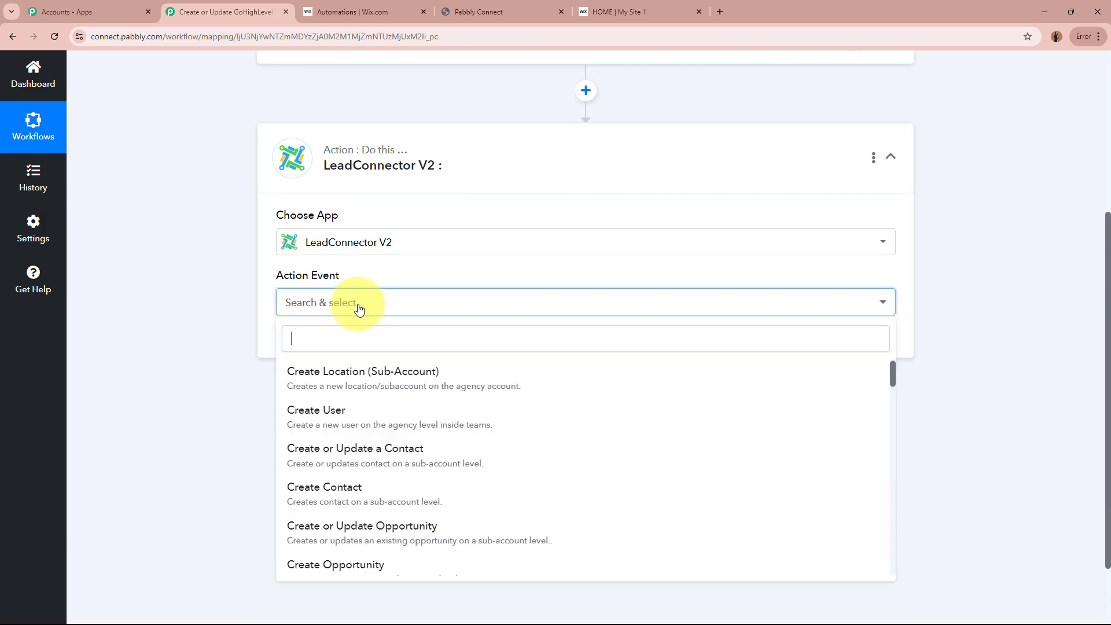
pyautogui.click(355, 455)
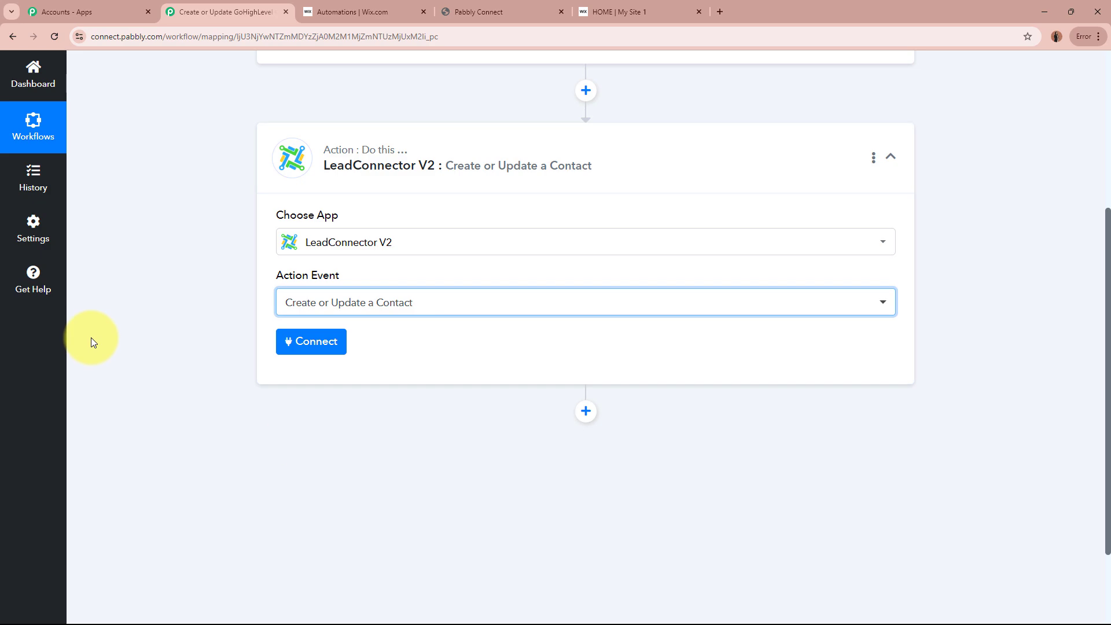
pyautogui.scroll(2, 151, 307)
pyautogui.scroll(-4, 427, 335)
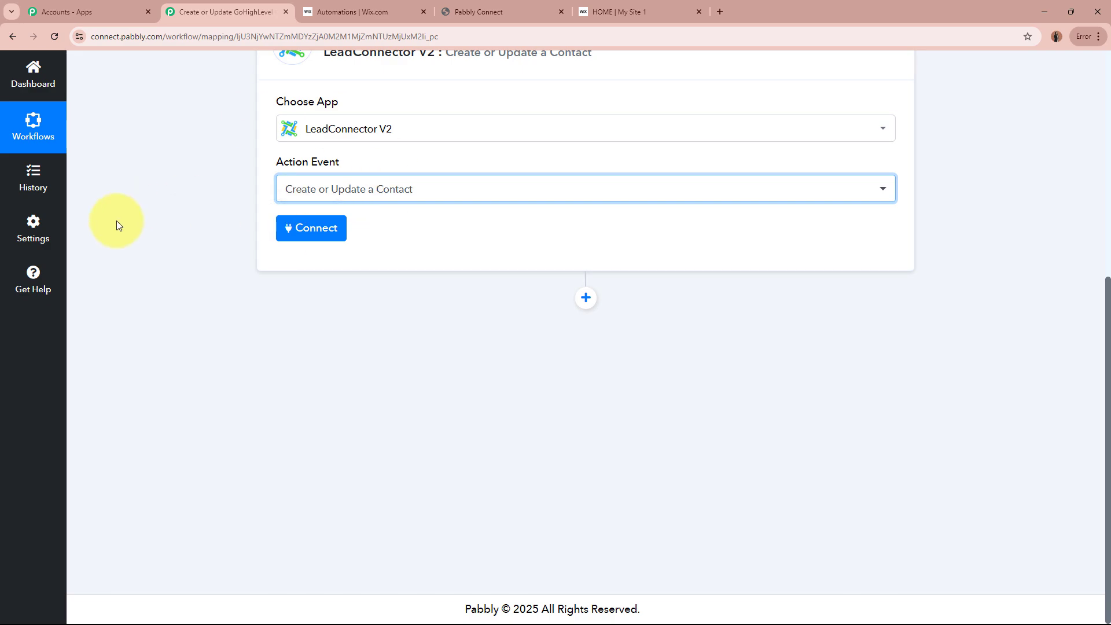
# Step: Add a new LeadConnector V2 connection and authorize it with the GoHighLevel account
pyautogui.click(311, 232)
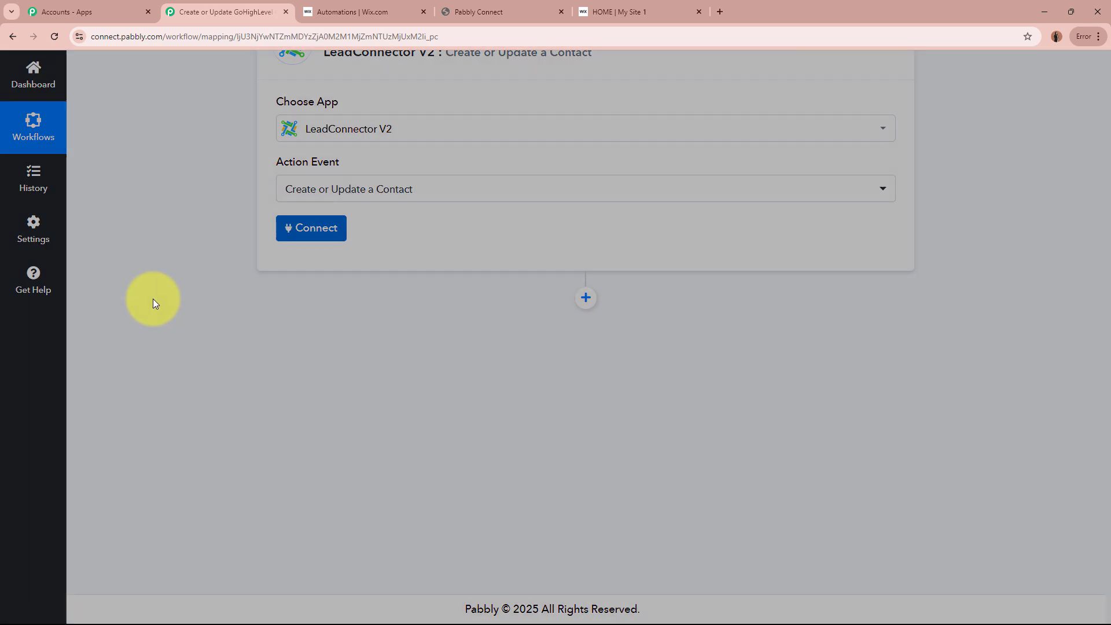
pyautogui.click(514, 191)
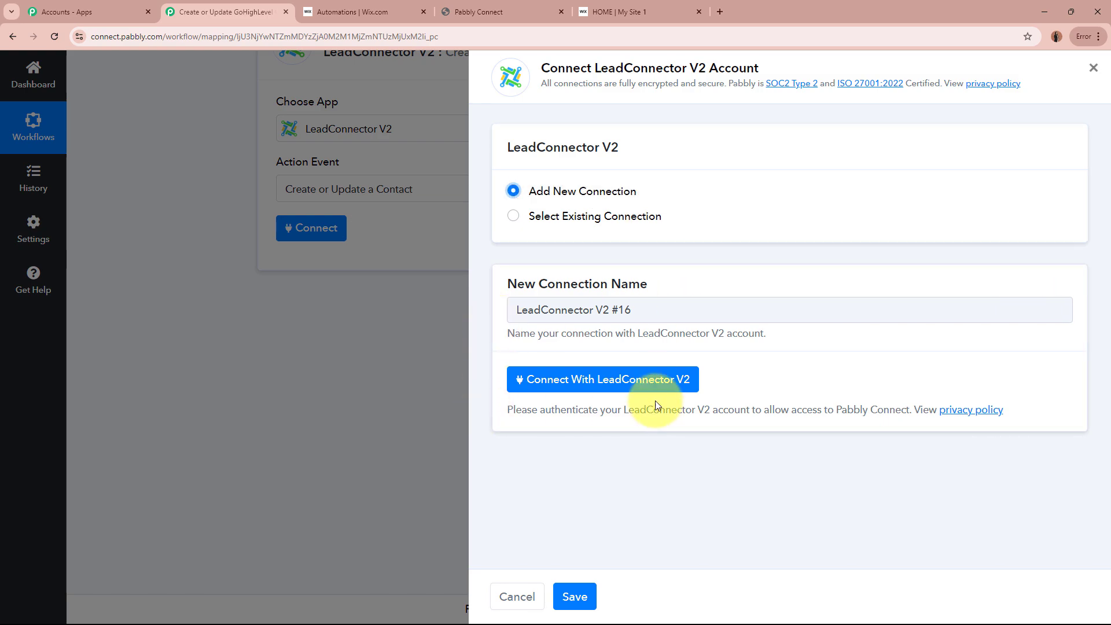
pyautogui.click(666, 381)
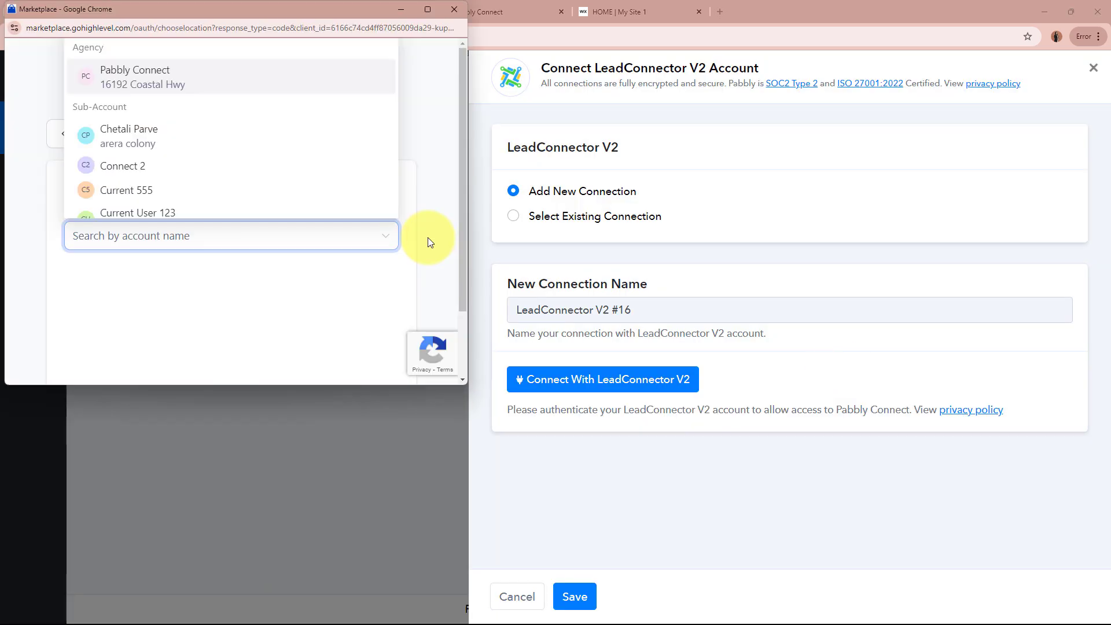
pyautogui.scroll(-1, 251, 165)
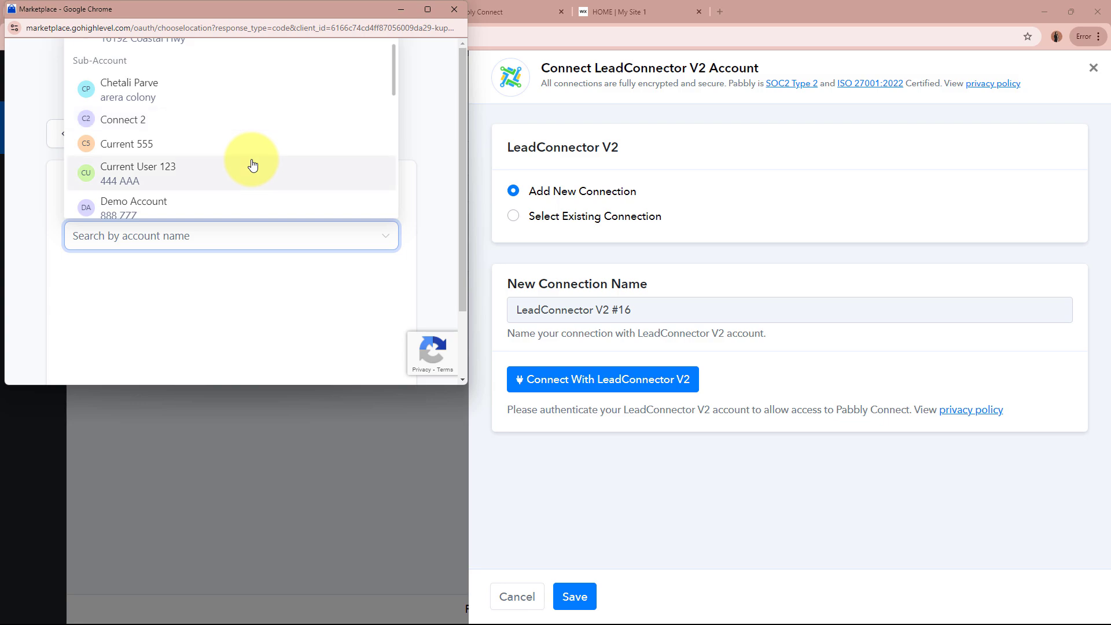
pyautogui.scroll(-5, 253, 165)
pyautogui.scroll(-6, 252, 165)
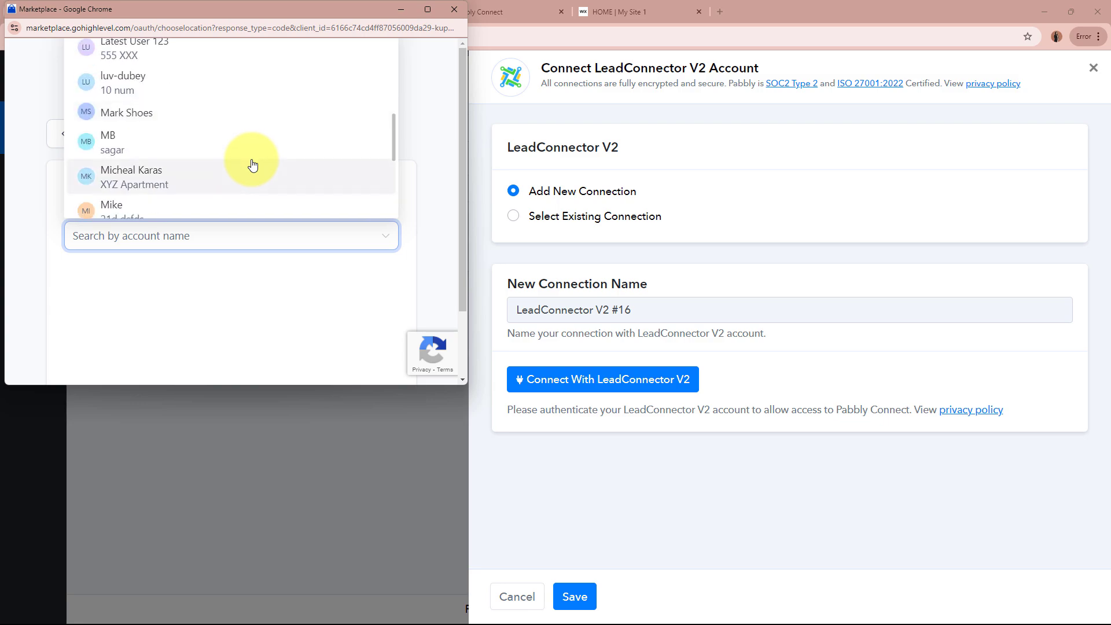
pyautogui.click(253, 166)
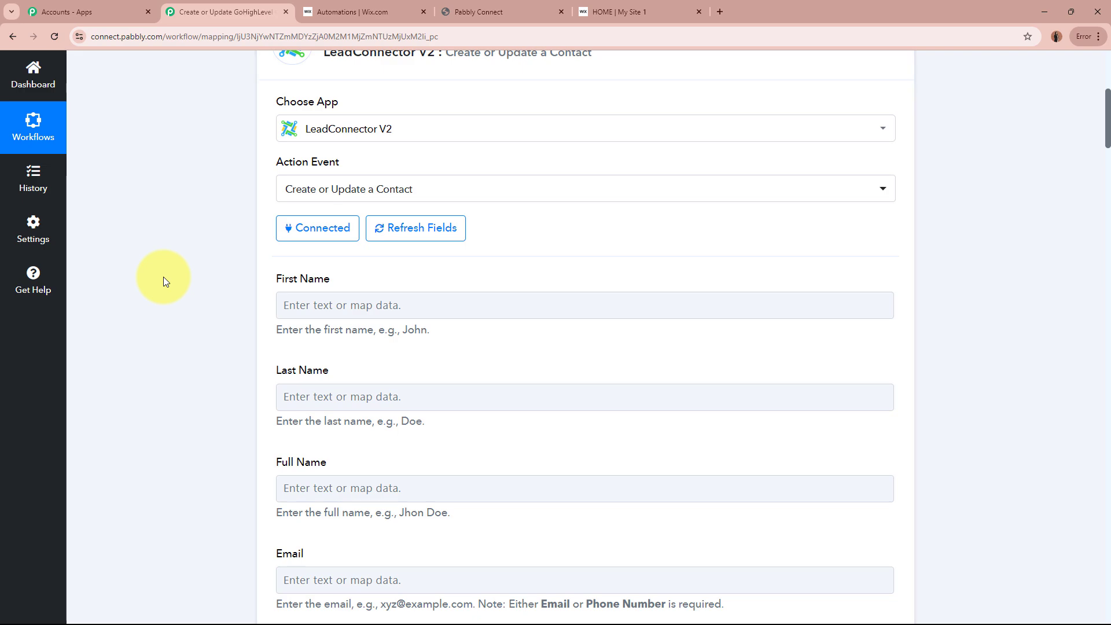
# Step: Map First Name to the Wix submission's 'Data Submissions 0 Value: Test'
pyautogui.middleClick(163, 280)
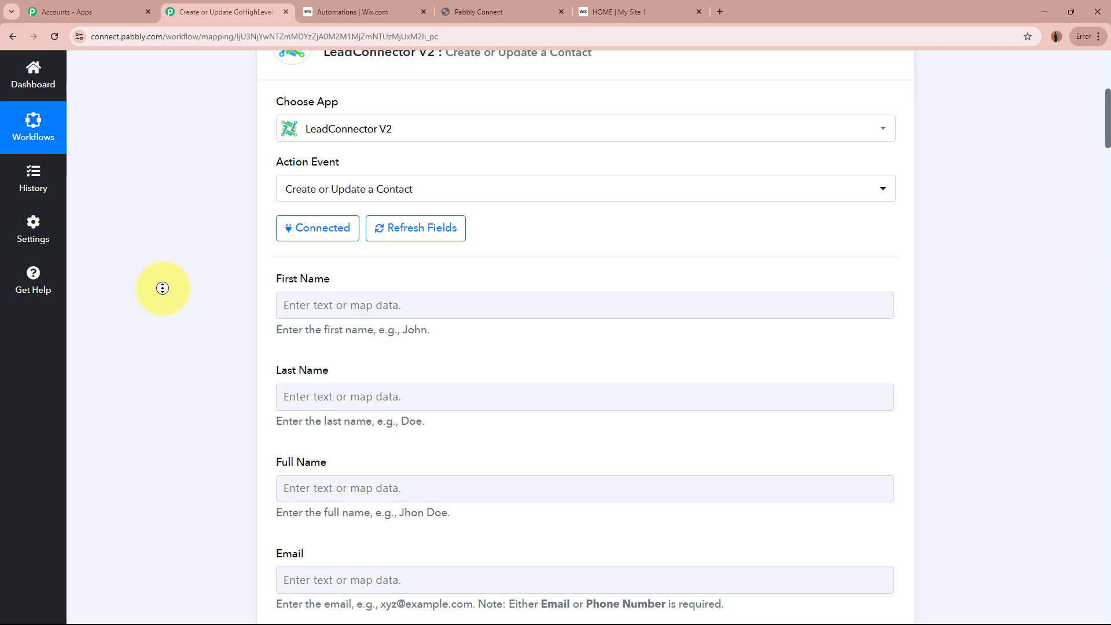
pyautogui.click(163, 325)
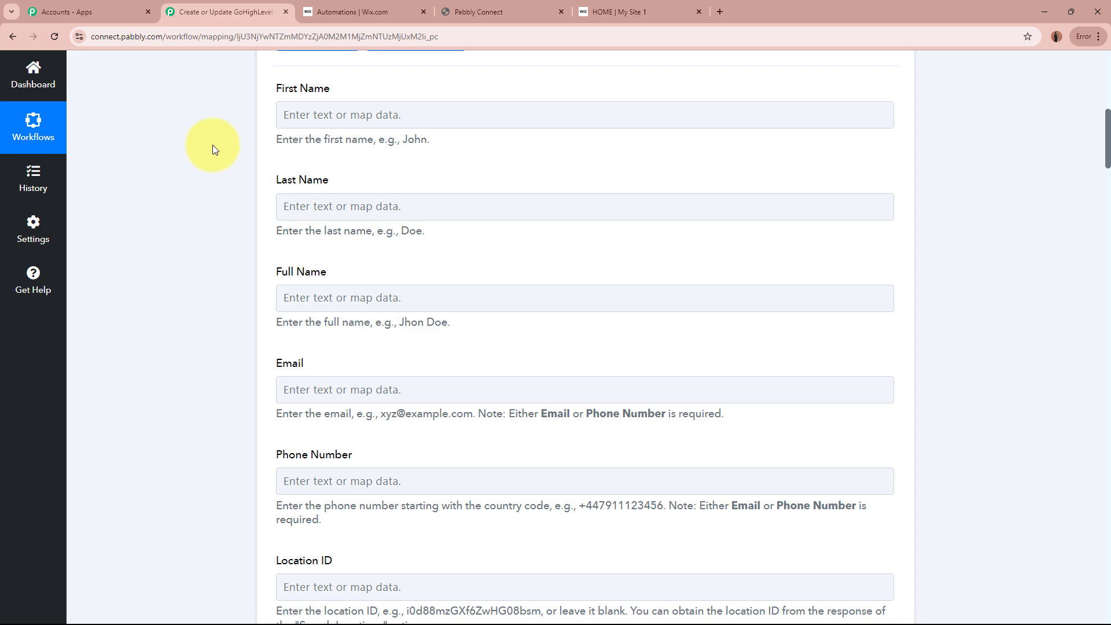
pyautogui.click(345, 106)
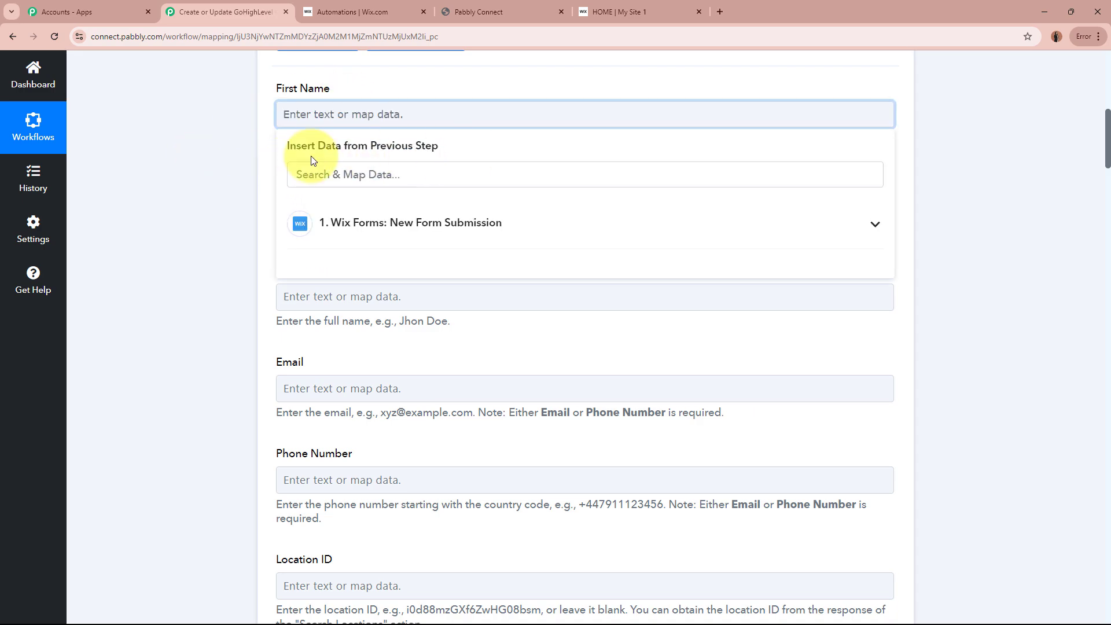
pyautogui.click(202, 217)
pyautogui.scroll(10, 211, 219)
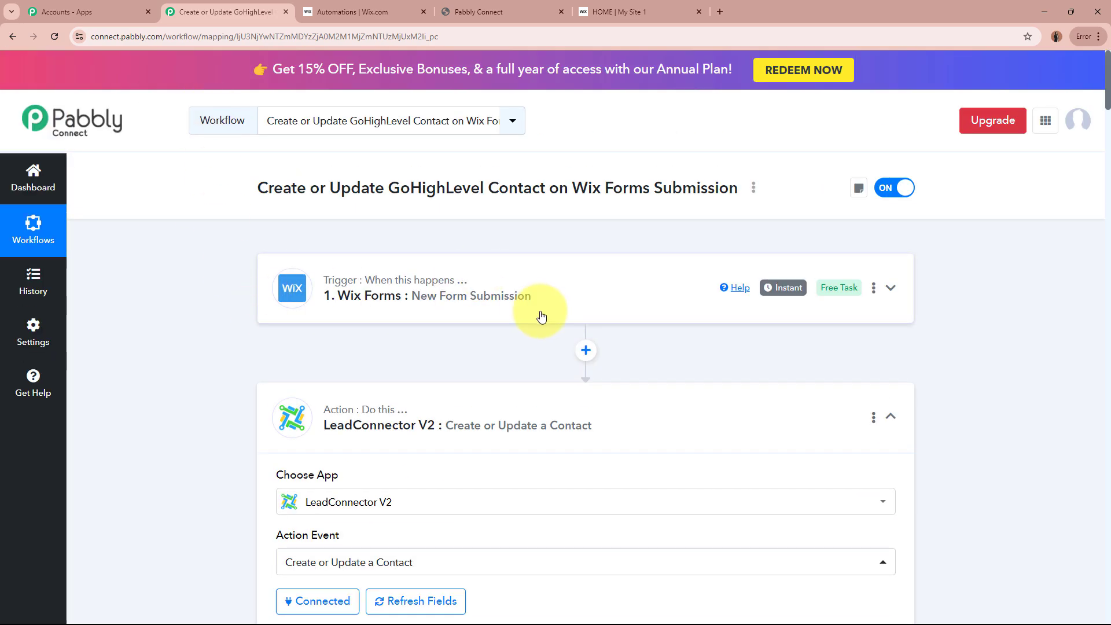
pyautogui.scroll(-10, 540, 327)
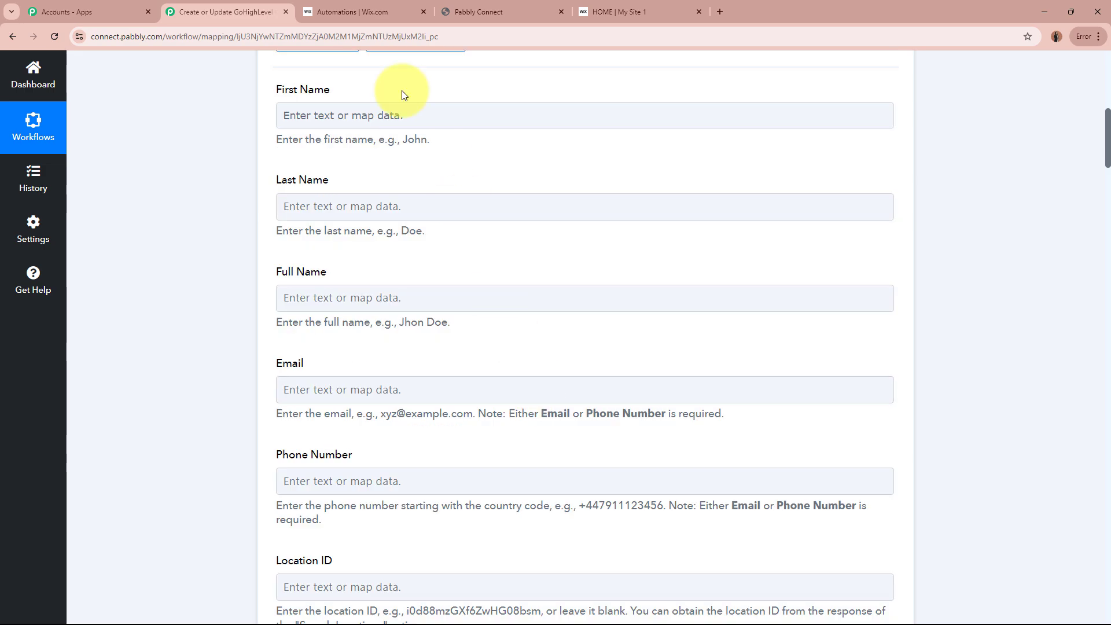
pyautogui.click(399, 118)
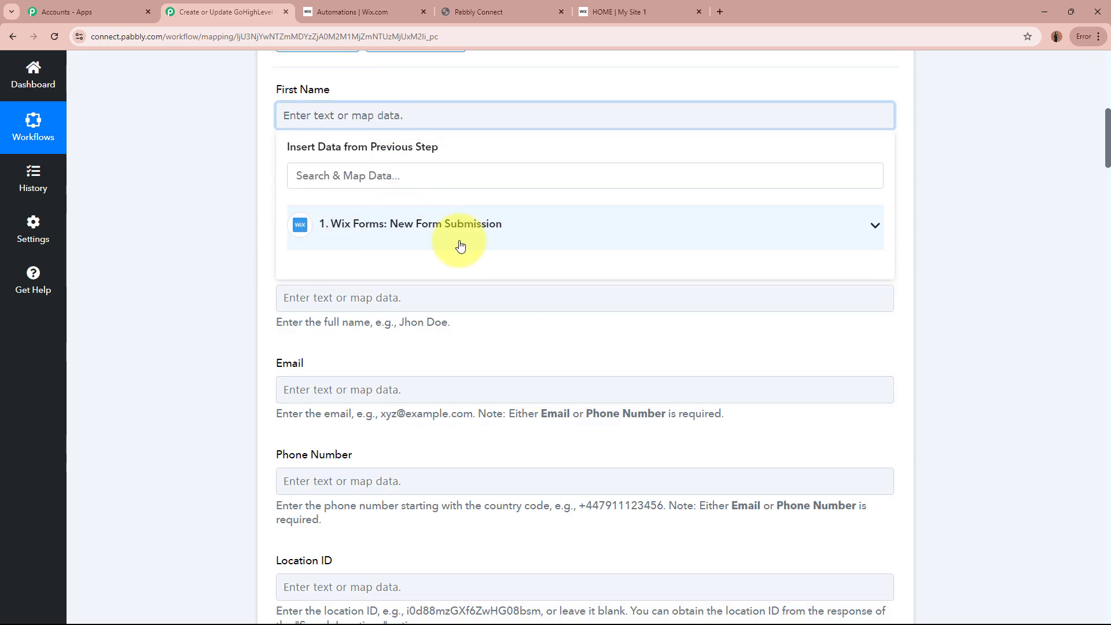
pyautogui.click(571, 228)
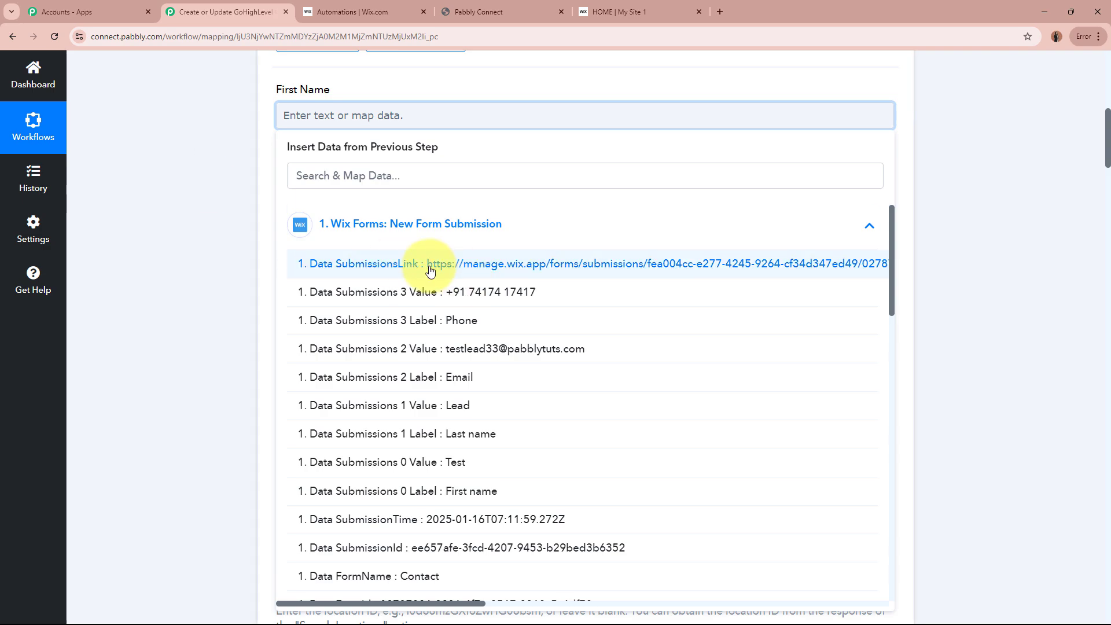
pyautogui.click(561, 463)
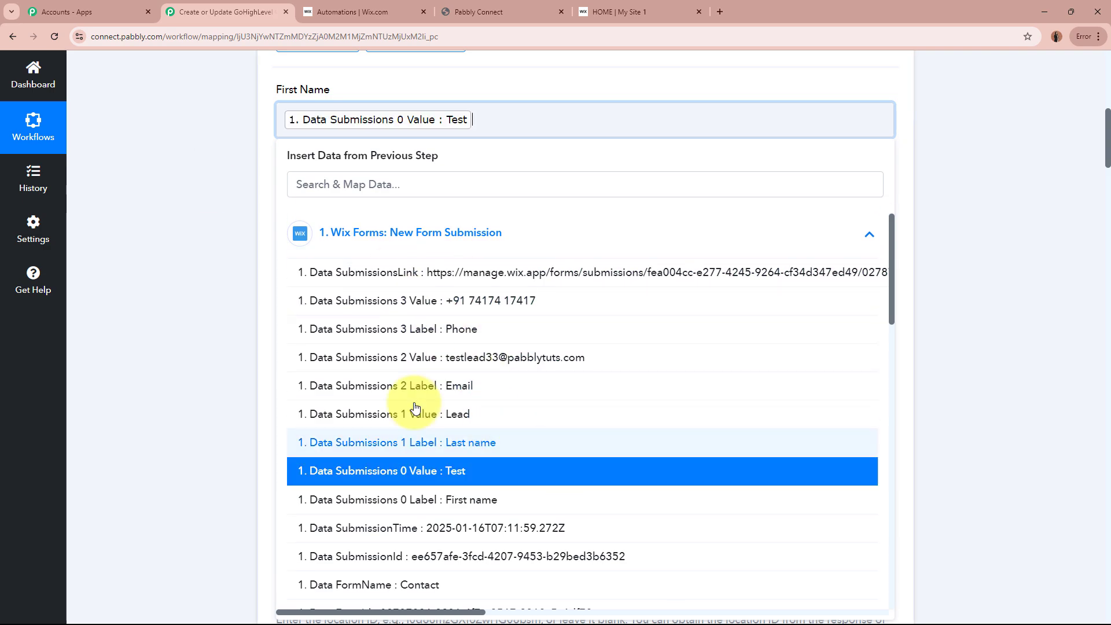
pyautogui.click(171, 255)
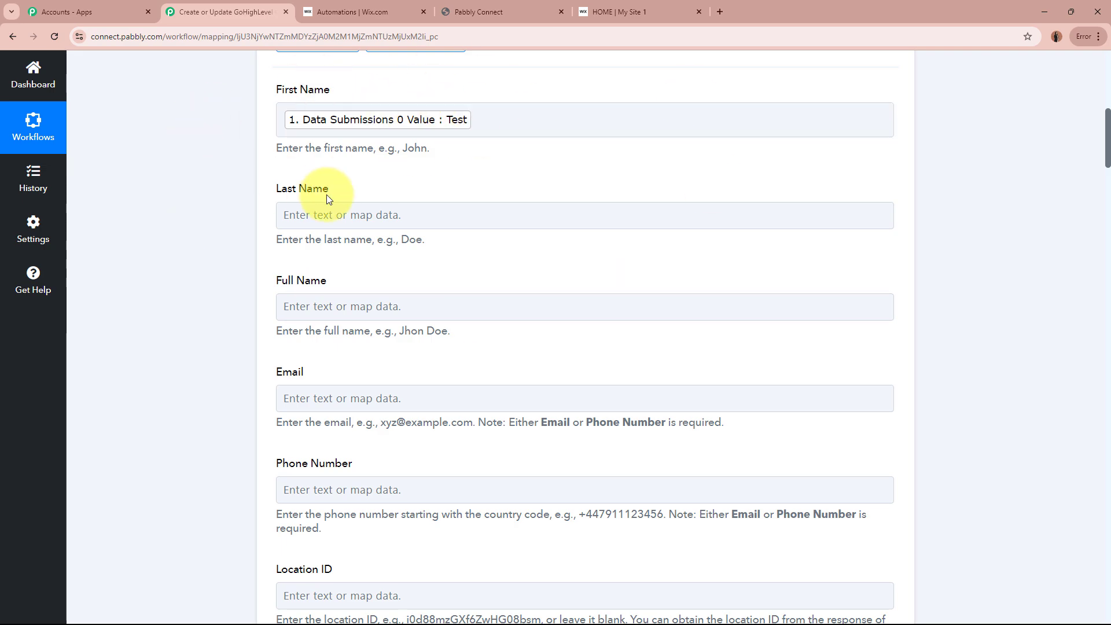
# Step: Map Last Name to submission value 1 (Lead) and Full Name to values 0 and 1
pyautogui.click(446, 214)
pyautogui.click(463, 323)
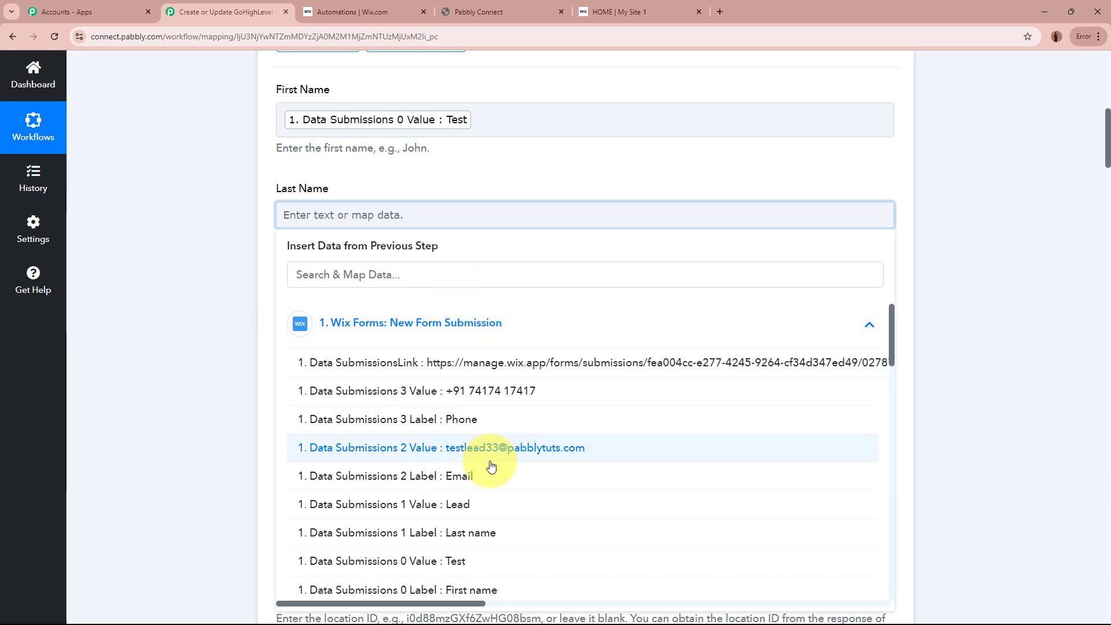
pyautogui.click(489, 506)
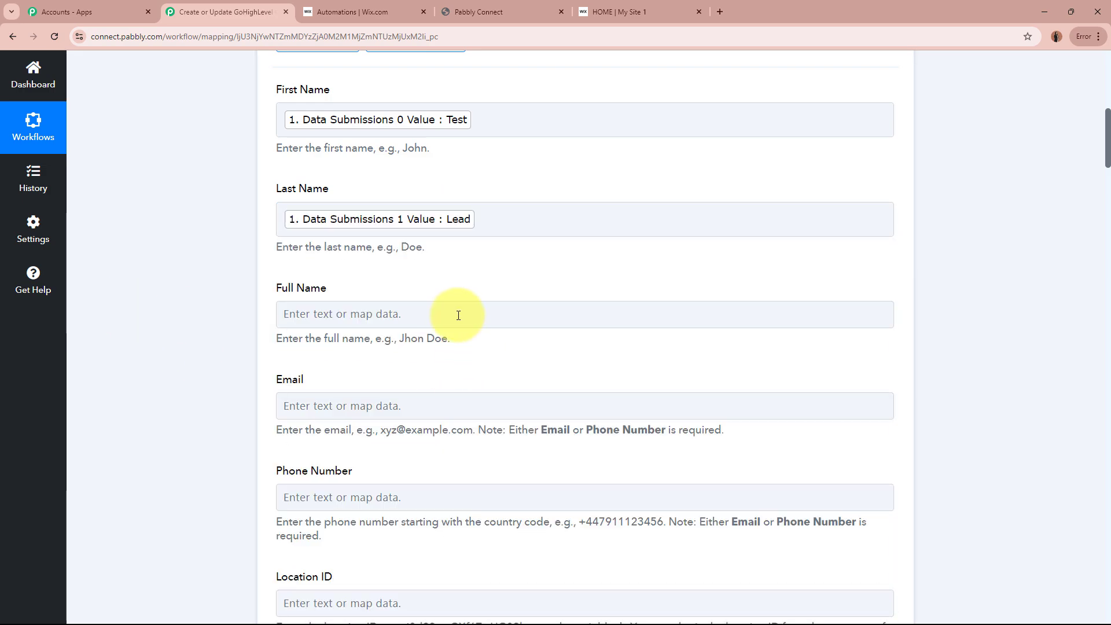
pyautogui.click(459, 315)
pyautogui.click(532, 438)
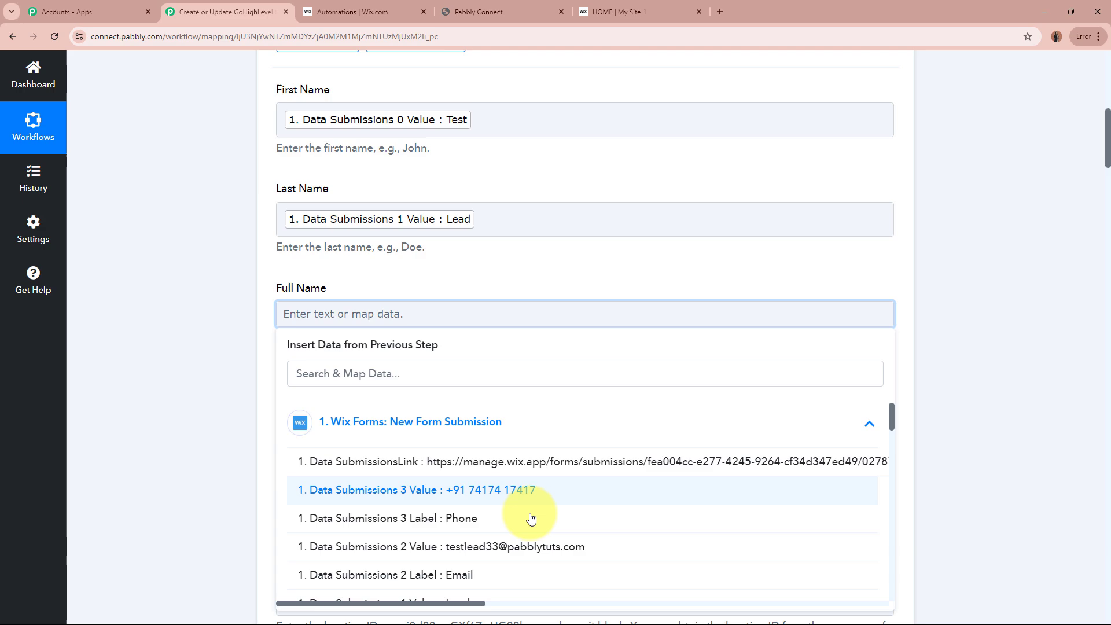
pyautogui.scroll(-1, 516, 548)
pyautogui.click(513, 557)
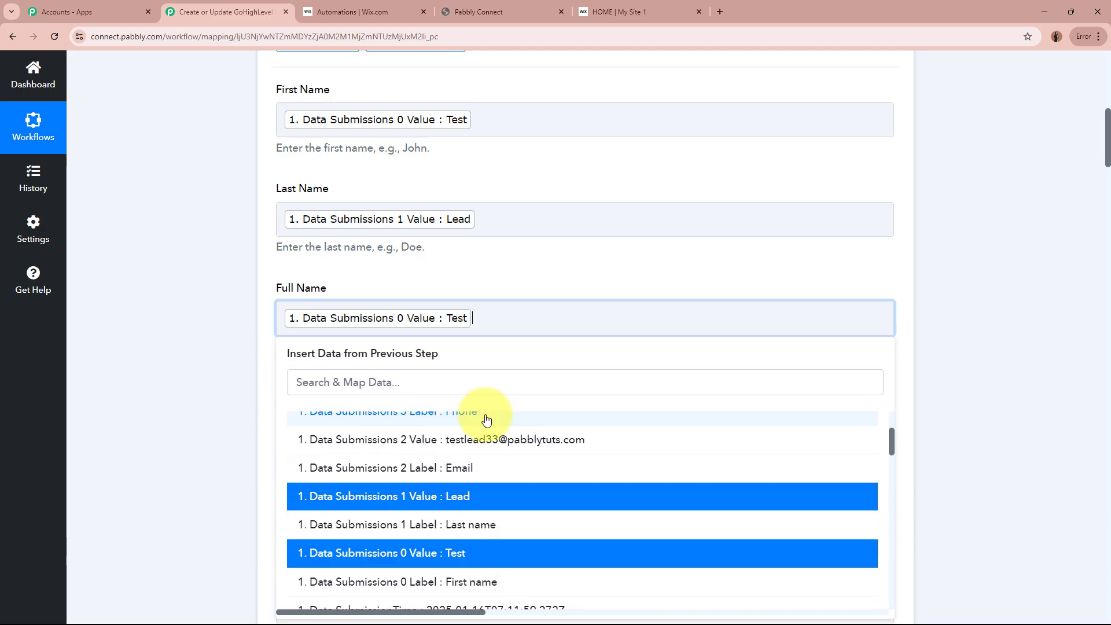
pyautogui.click(488, 498)
pyautogui.click(208, 311)
# Step: Map Email to submission value 2 and Phone Number to value 3
pyautogui.scroll(-5, 208, 310)
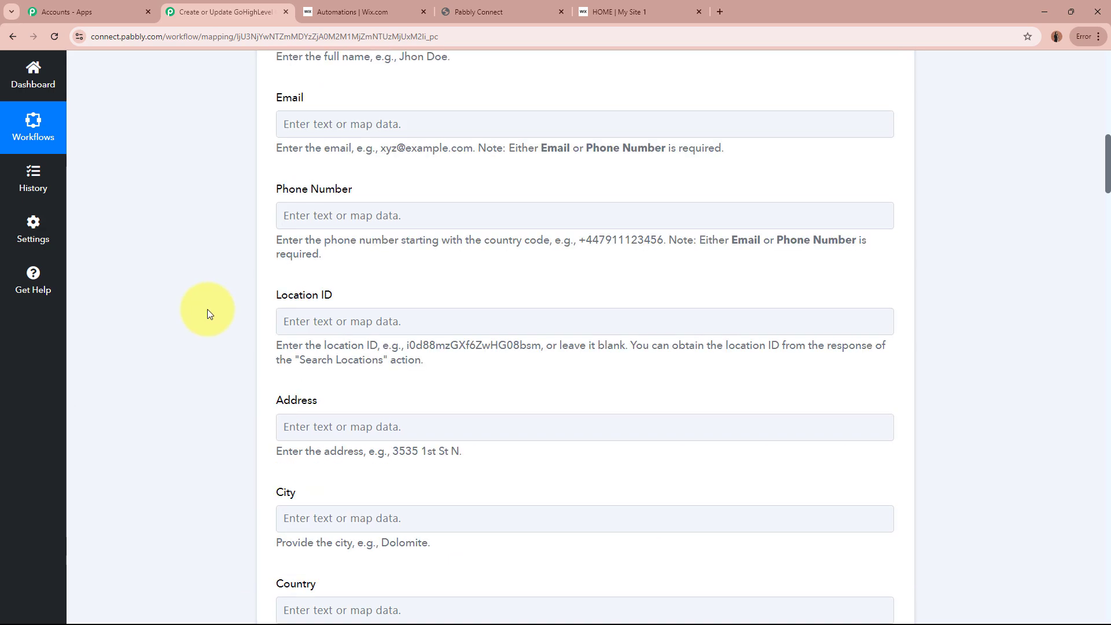
pyautogui.click(435, 123)
pyautogui.click(484, 231)
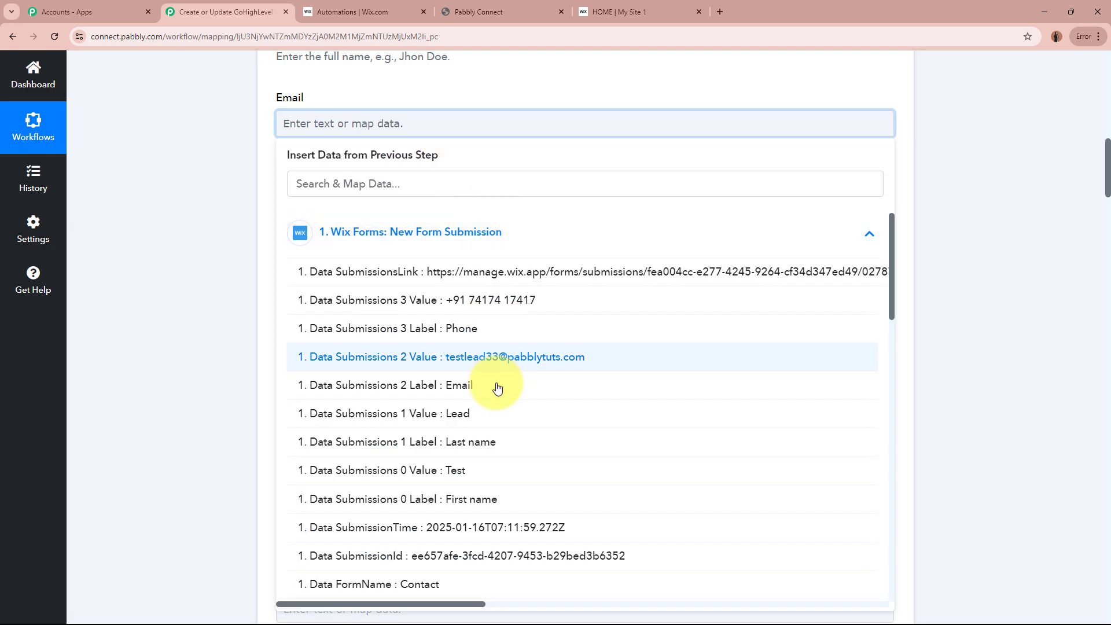
pyautogui.click(500, 364)
pyautogui.click(179, 220)
pyautogui.click(382, 226)
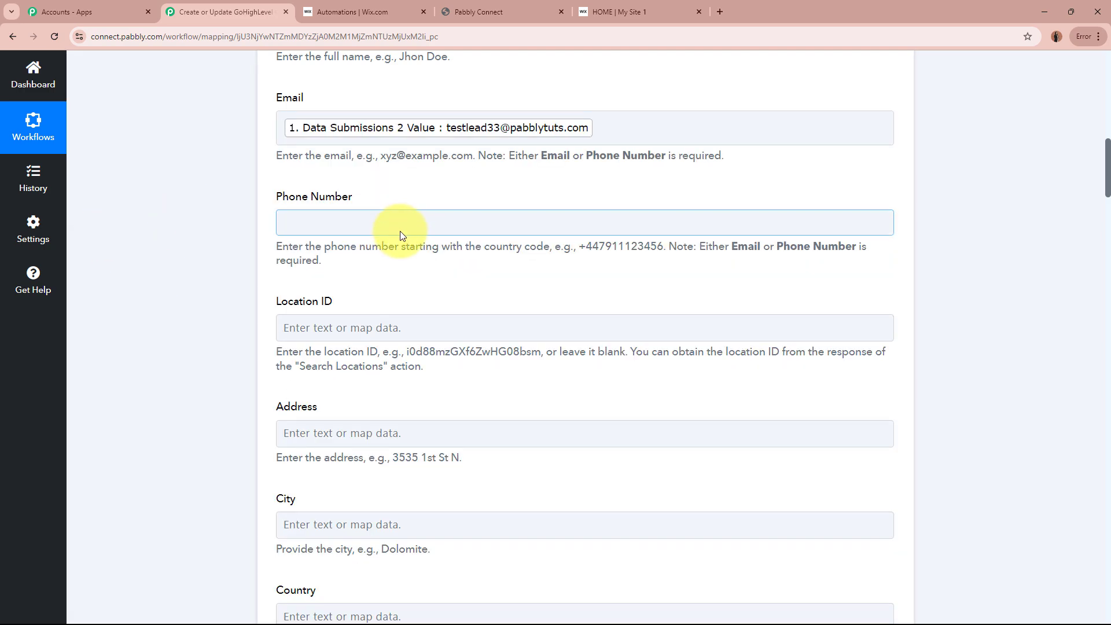
pyautogui.click(449, 341)
pyautogui.click(476, 408)
pyautogui.click(273, 284)
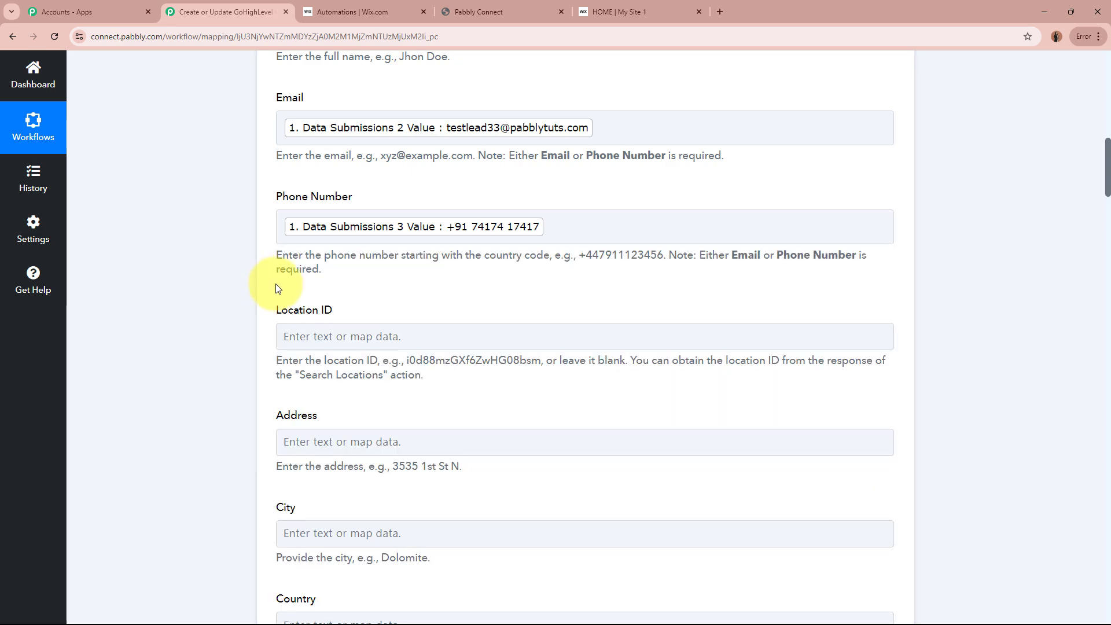
pyautogui.scroll(-2, 273, 284)
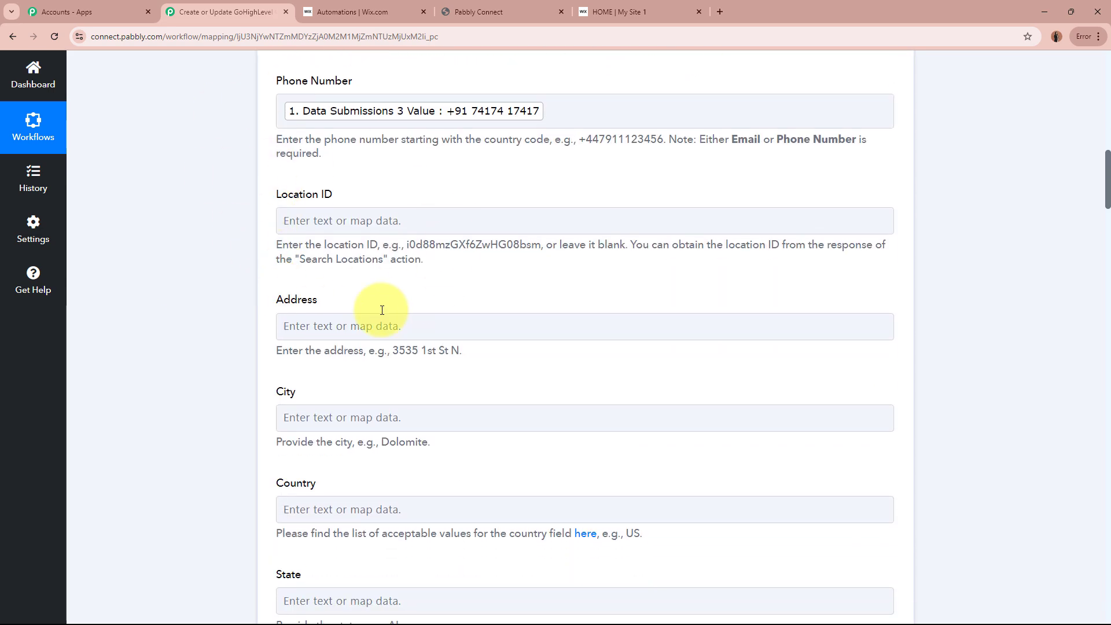
# Step: Save the action step and send a test request, reviewing the new-contact response
pyautogui.middleClick(203, 283)
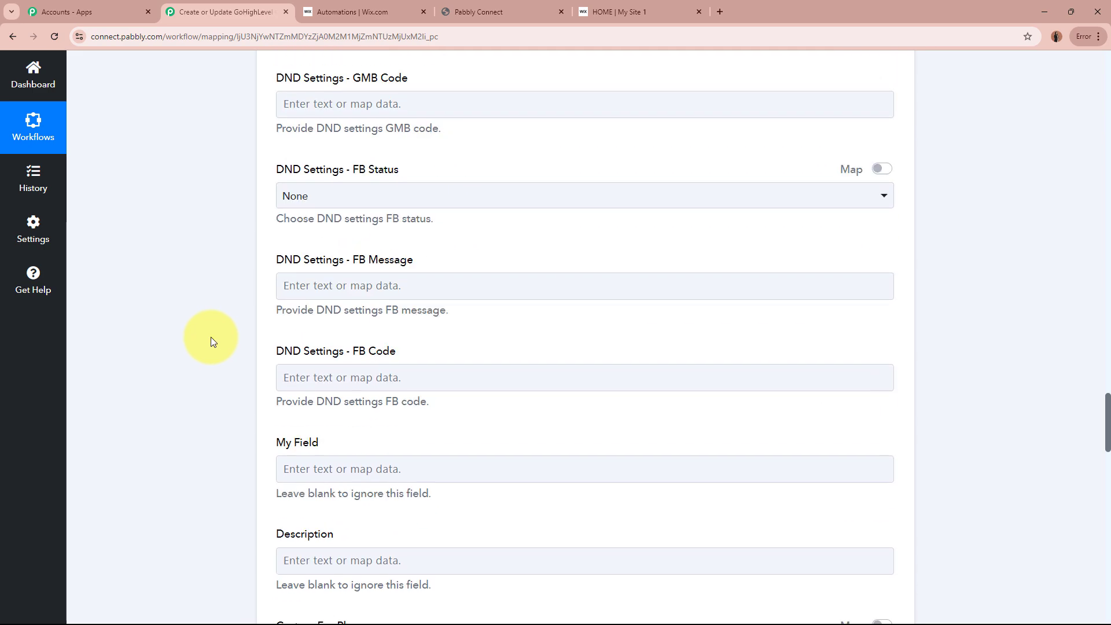
pyautogui.scroll(-1, 211, 337)
pyautogui.scroll(-2, 336, 360)
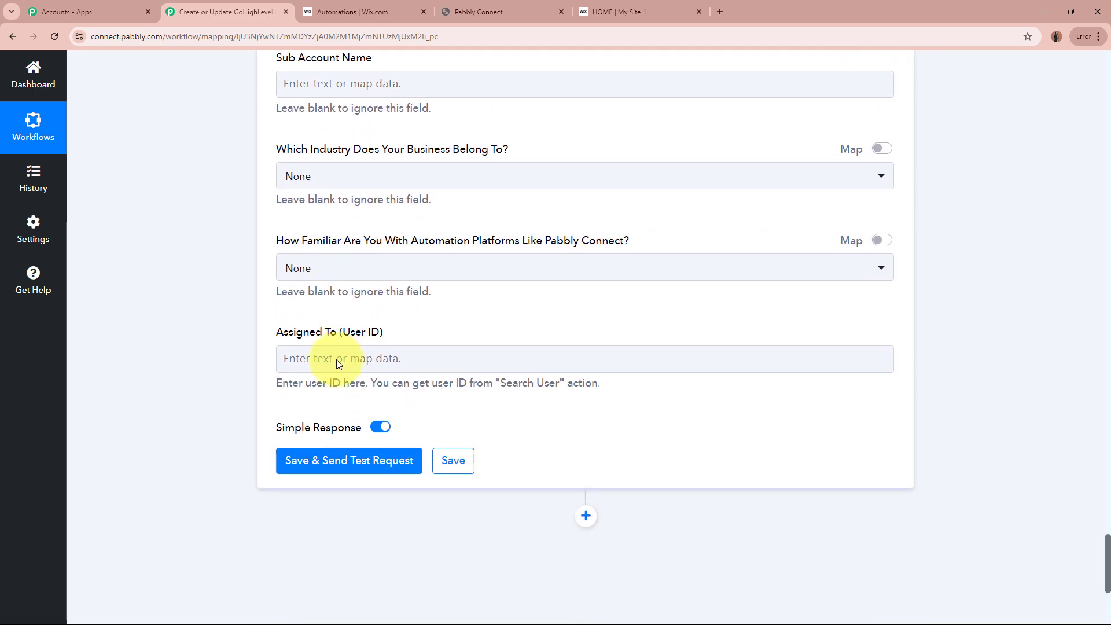
pyautogui.scroll(-4, 174, 122)
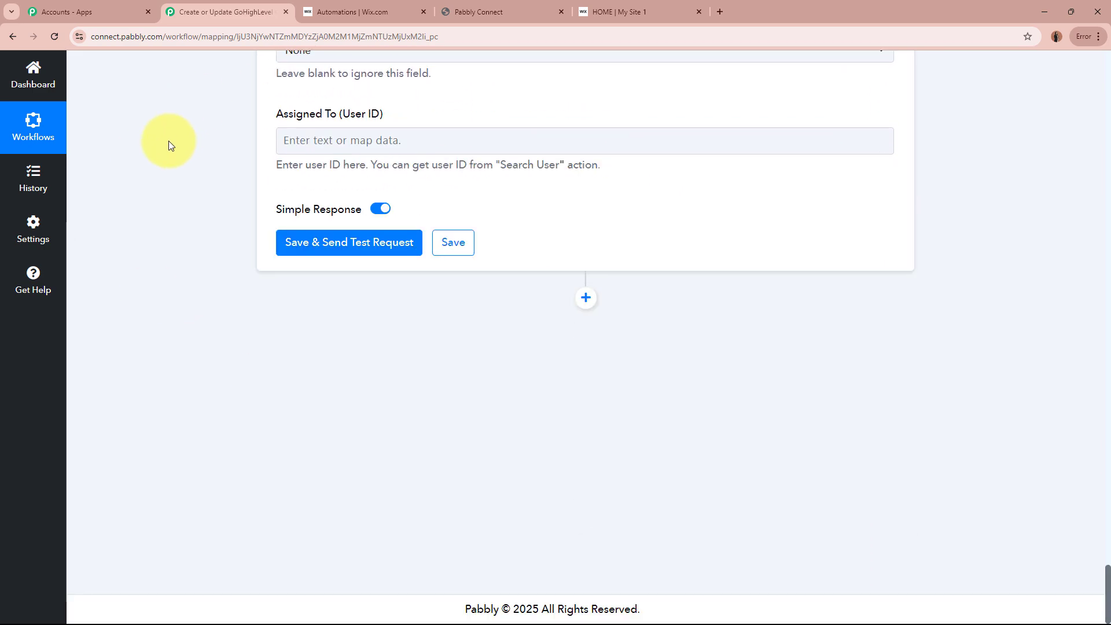
pyautogui.click(360, 248)
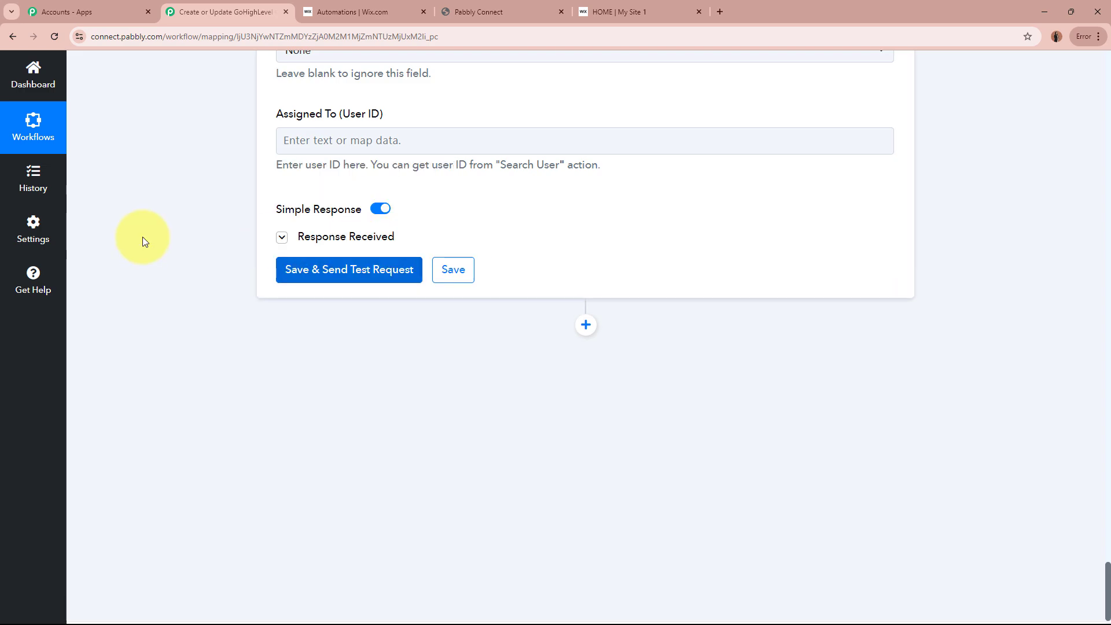
pyautogui.scroll(-2, 143, 238)
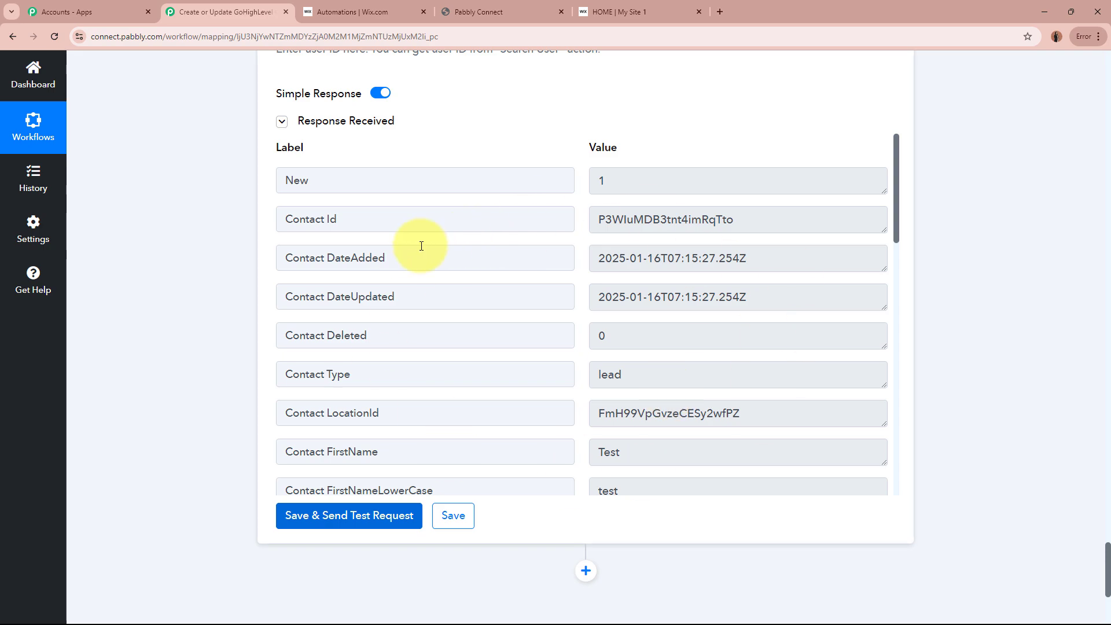
pyautogui.click(508, 6)
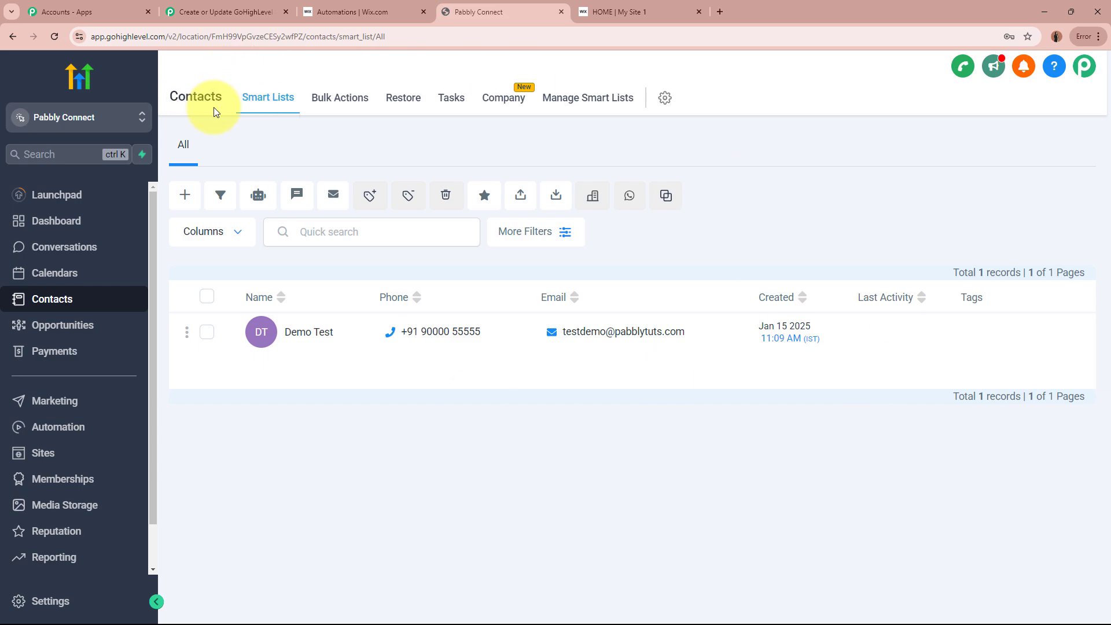
# Step: Reload GoHighLevel contacts and verify Test Lead's first name, last name, email and phone
pyautogui.click(54, 36)
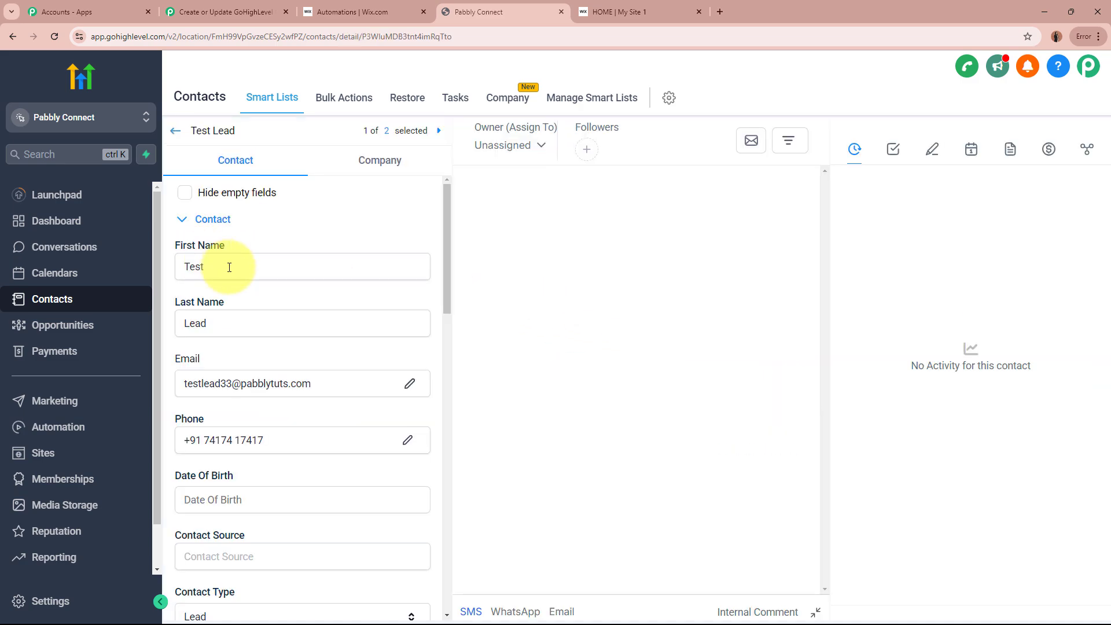
pyautogui.click(229, 267)
pyautogui.click(238, 325)
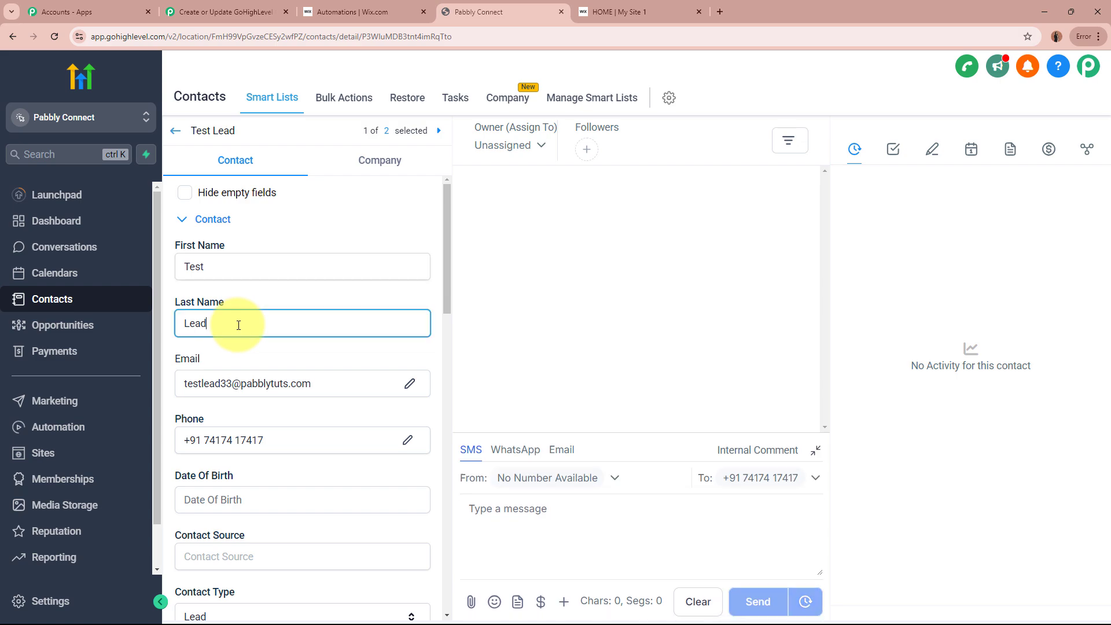
pyautogui.click(320, 382)
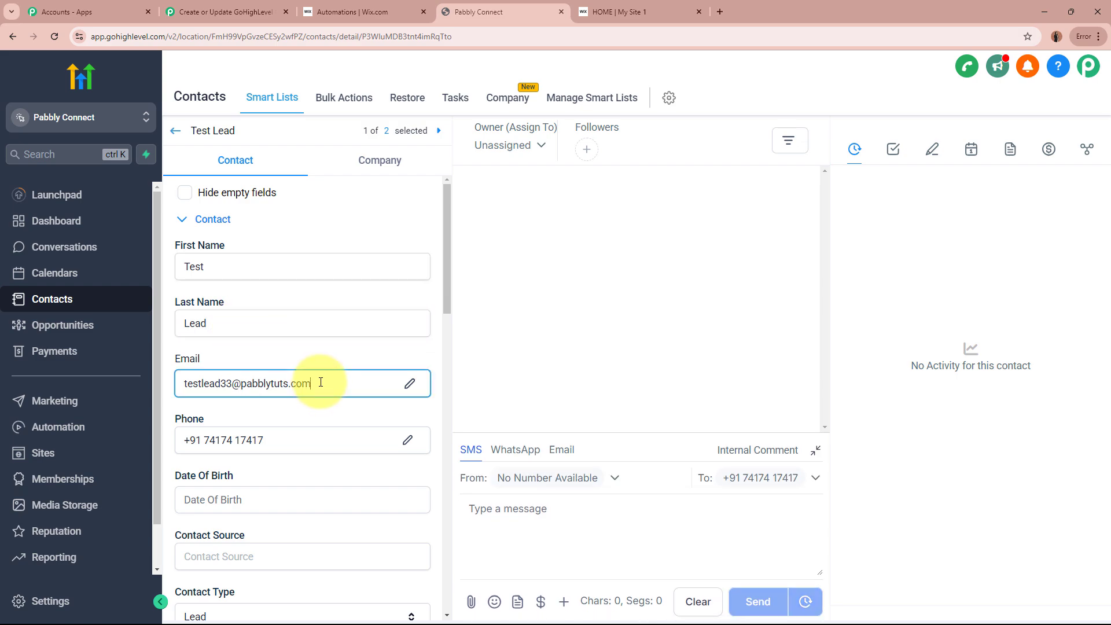
pyautogui.click(284, 440)
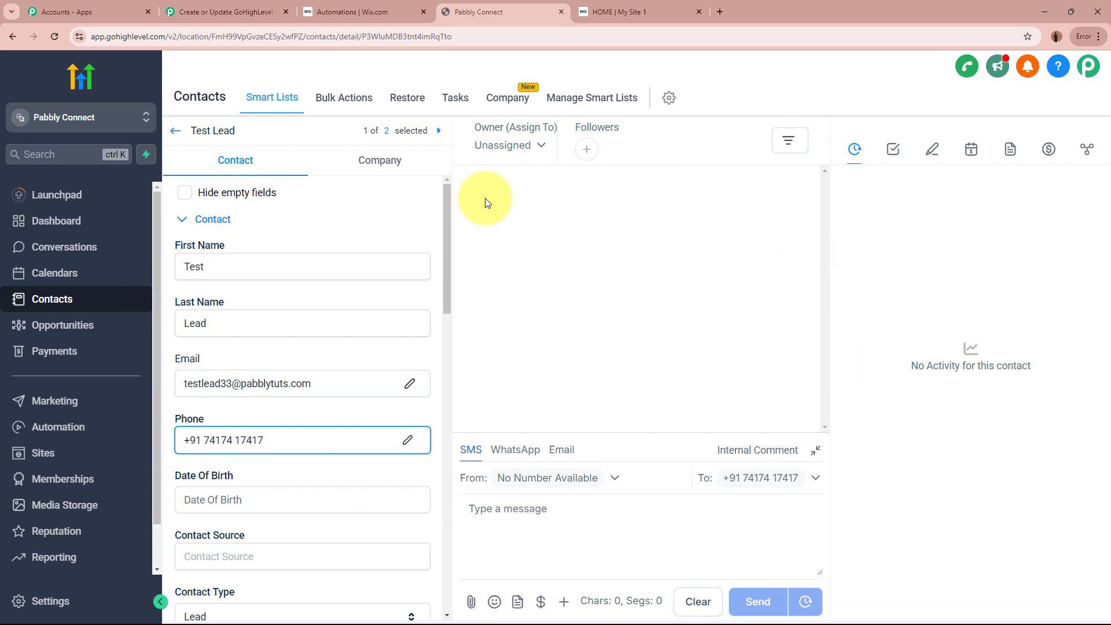
pyautogui.click(175, 133)
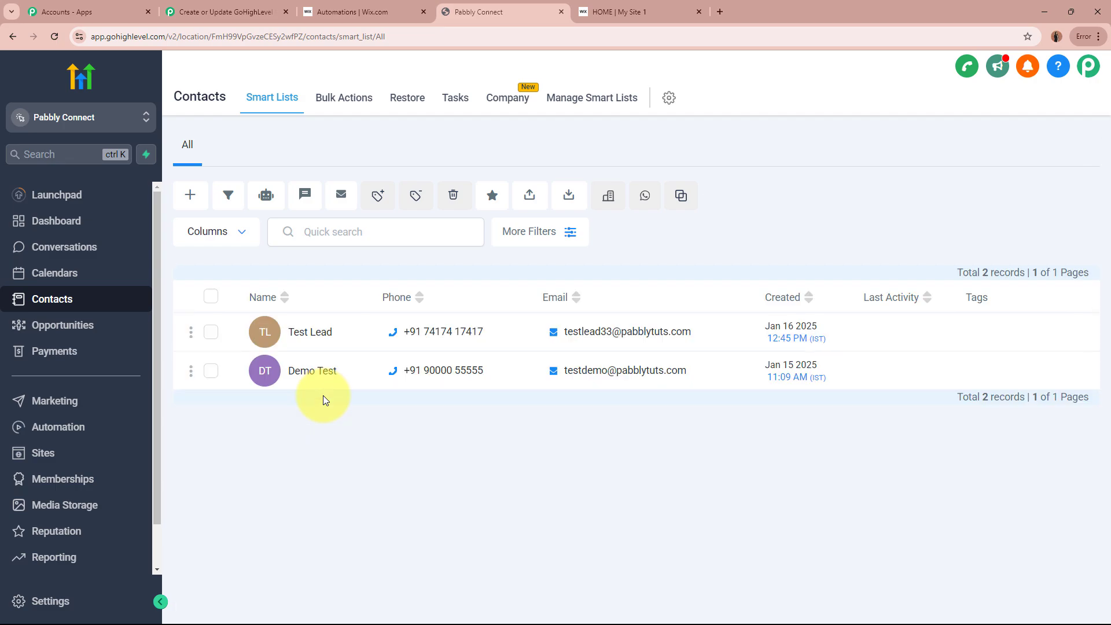
# Step: Back in the Pabbly workflow, collapse the LeadConnector V2 Create or Update a Contact step
pyautogui.click(617, 10)
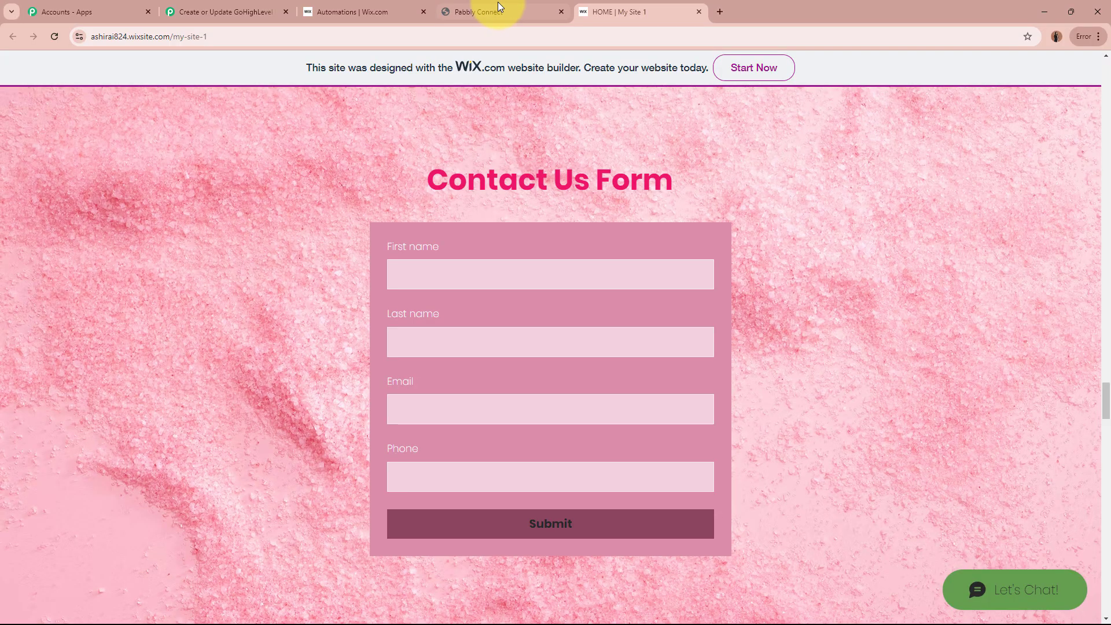
pyautogui.click(496, 2)
pyautogui.click(206, 6)
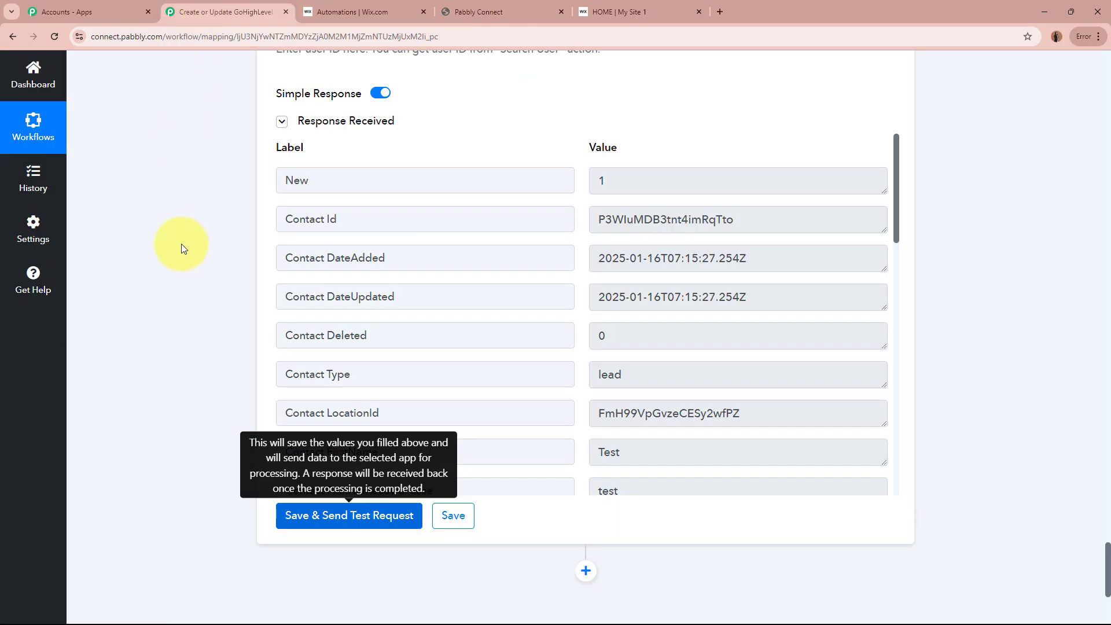
pyautogui.scroll(15, 182, 245)
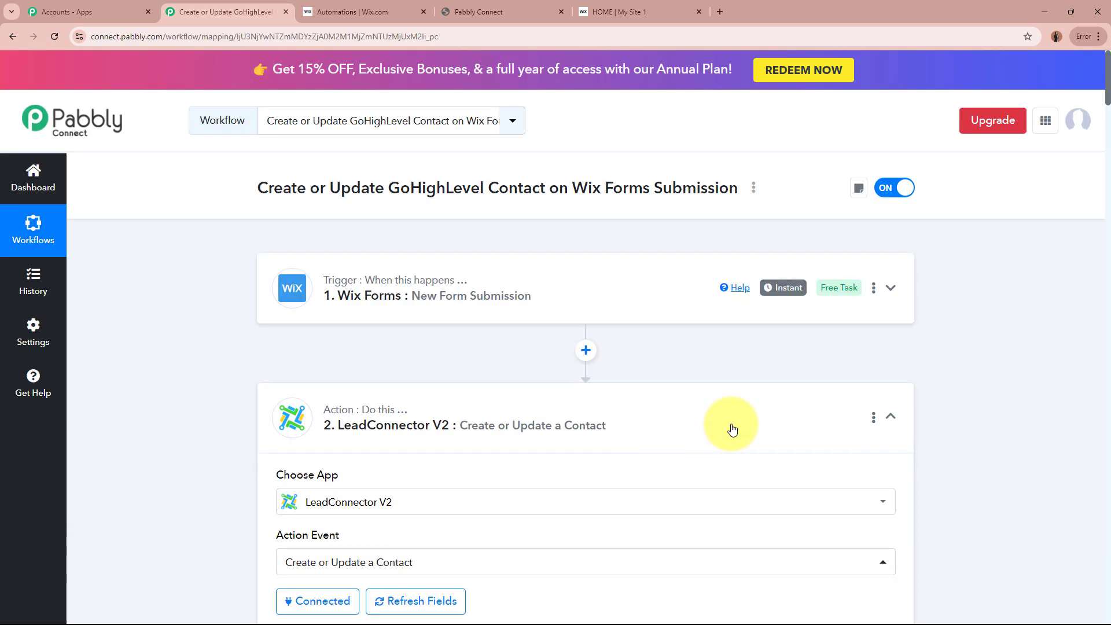
pyautogui.click(733, 429)
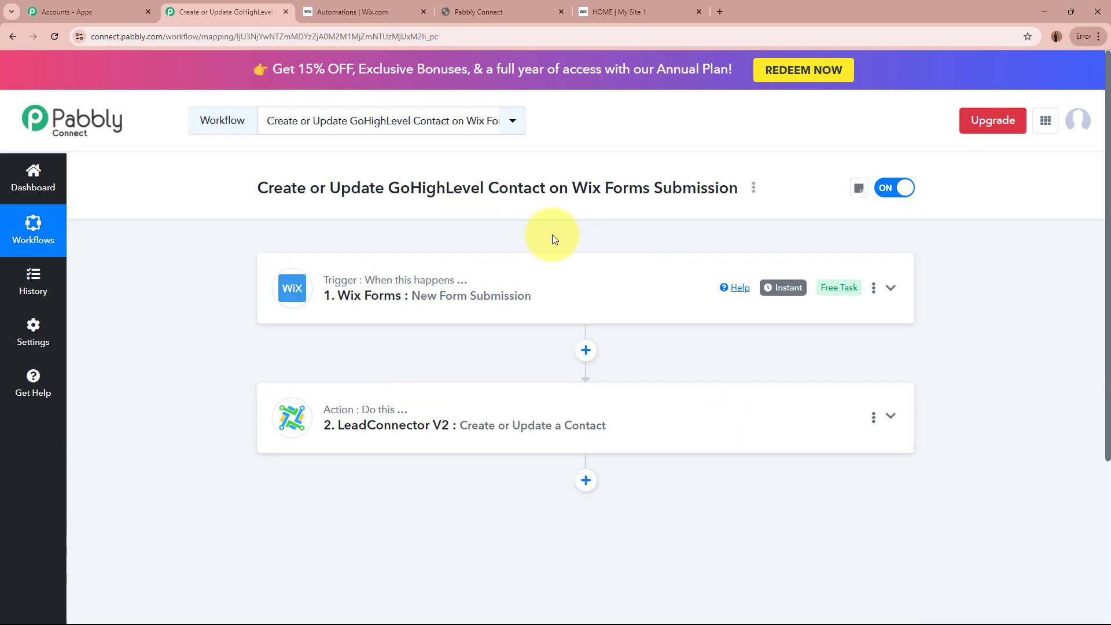